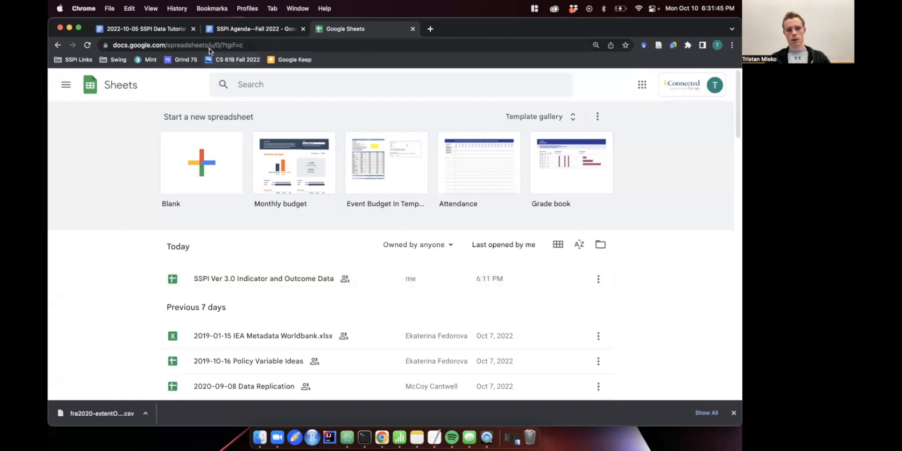
Step: Open the Google Sheets home page and create a blank spreadsheet
left_click(251, 43)
type("sheets")
key("Return")
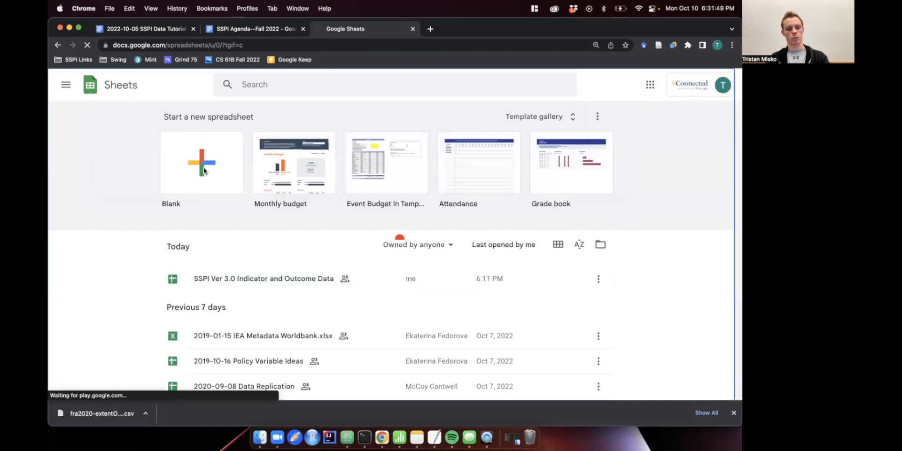
left_click(203, 169)
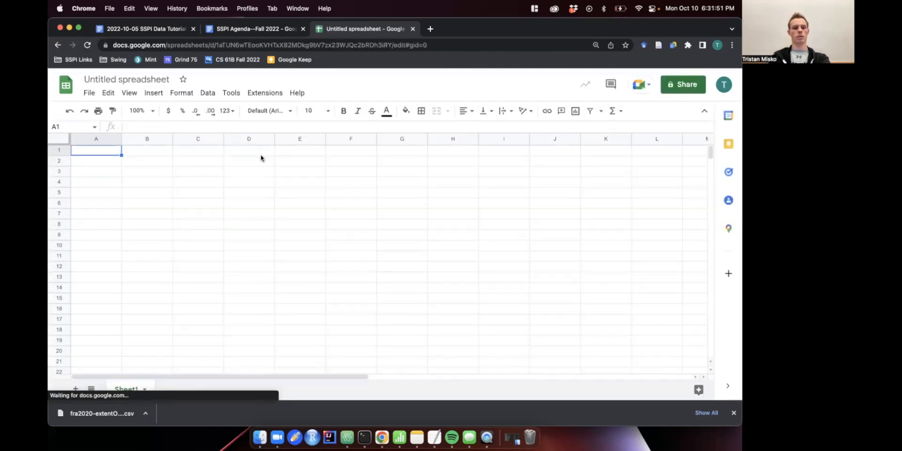
Step: Rename the untitled spreadsheet as "2022-10-10 Google Sheets Tutorial: Basics"
left_click(117, 81)
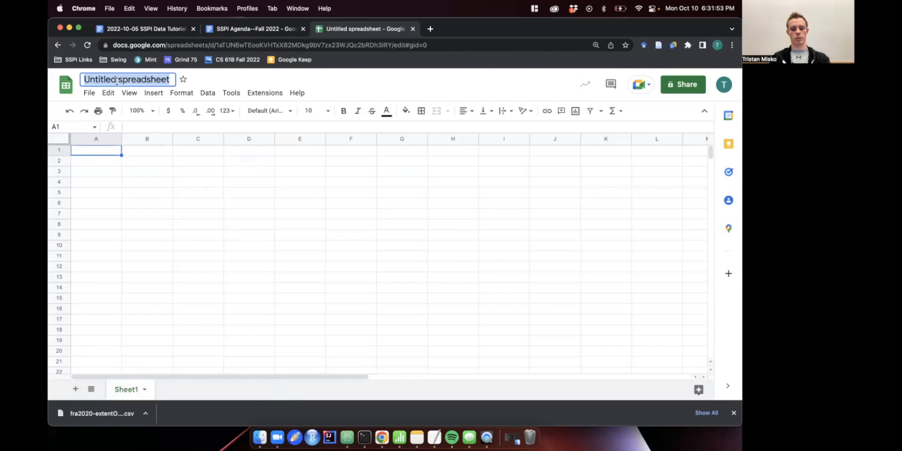
type("20")
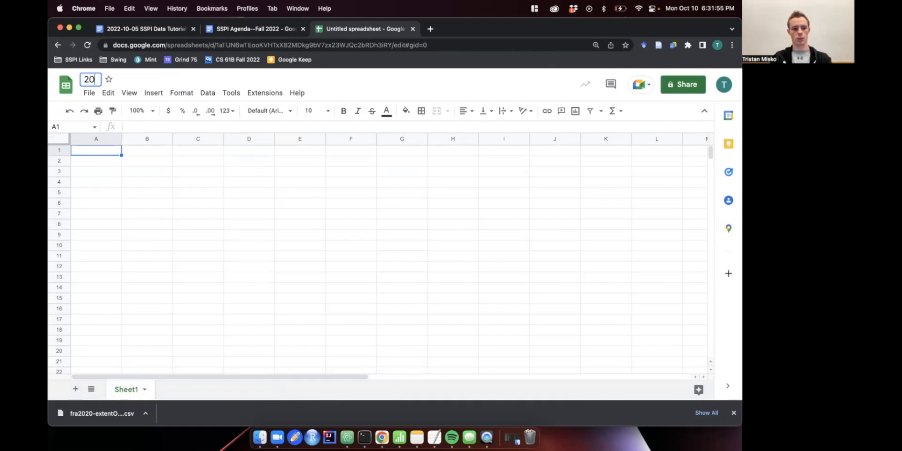
type("22-")
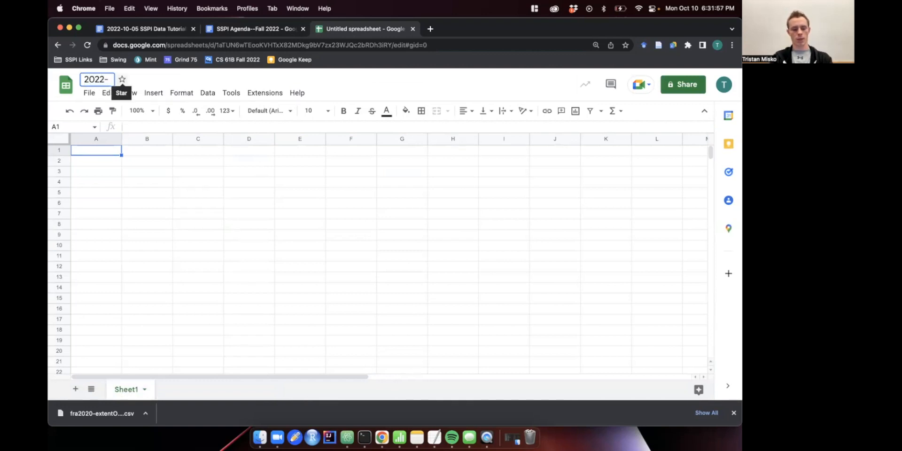
type("10-10")
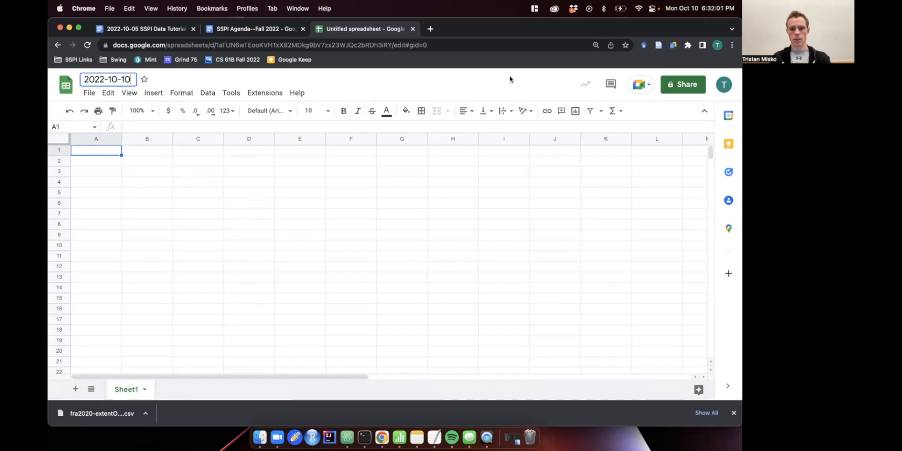
left_click(725, 5)
left_click(726, 5)
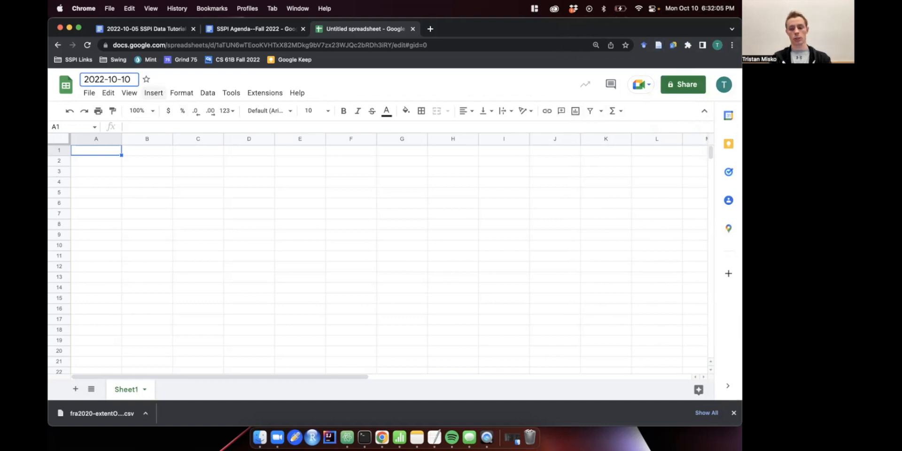
type("Google Sheets Tutorial: Basics")
key("Return")
Step: Highlight the date, its year and the descriptive text within the spreadsheet title to review the naming format
left_click_drag(131, 79, 60, 79)
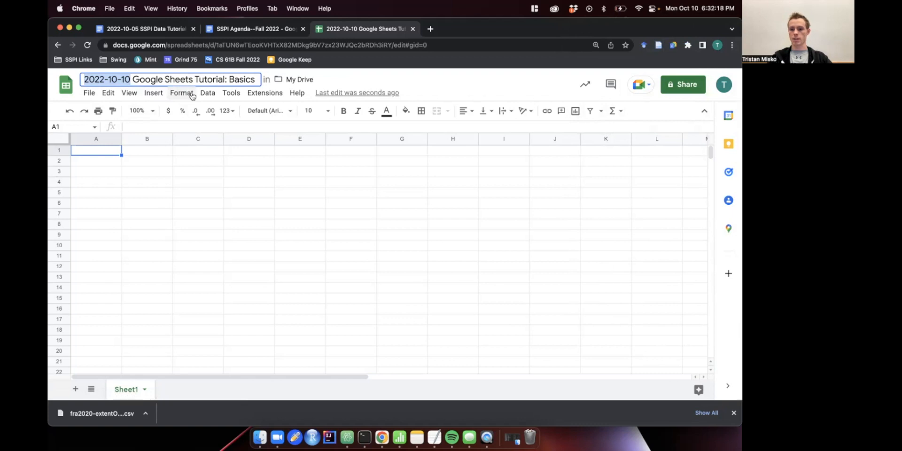
left_click(131, 80)
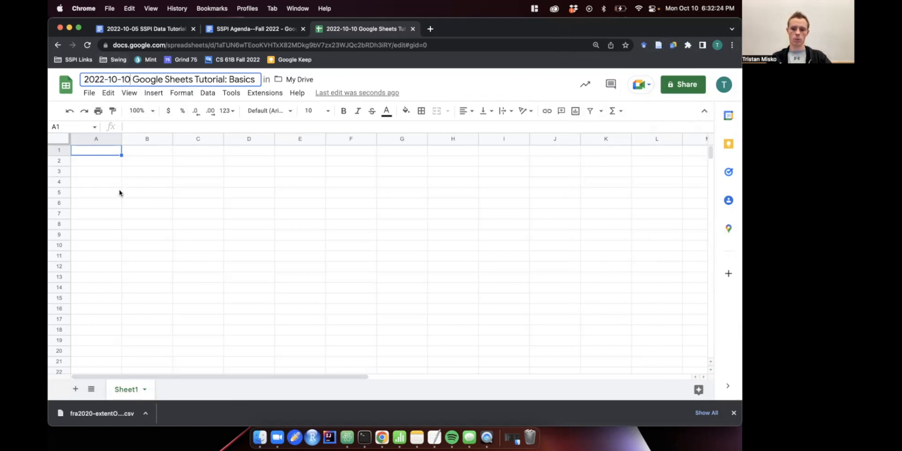
left_click_drag(84, 80, 129, 77)
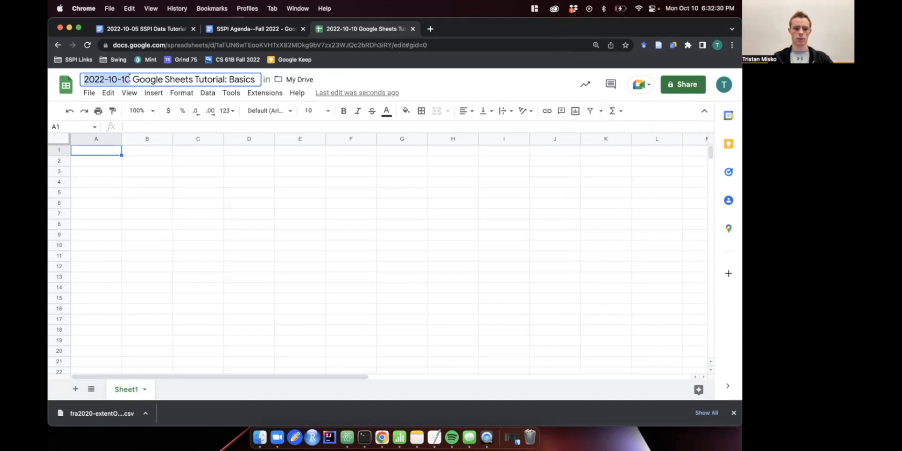
left_click(130, 78)
left_click(104, 75)
left_click_drag(92, 73, 84, 74)
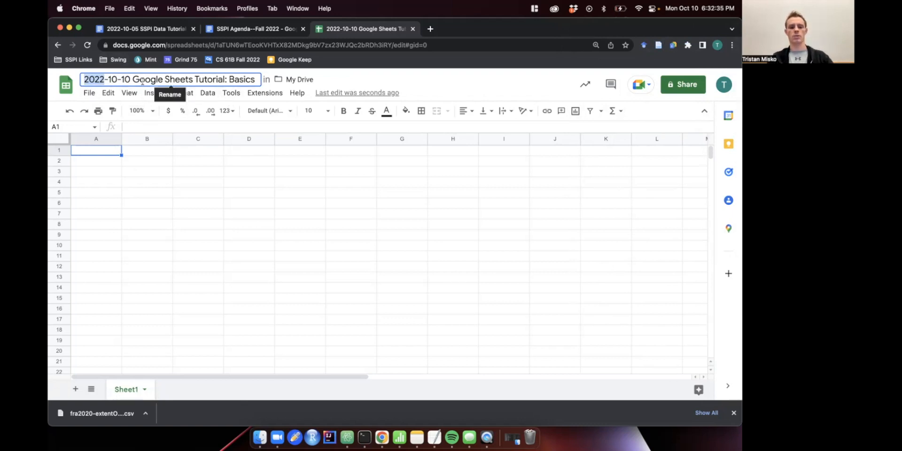
left_click_drag(132, 79, 283, 77)
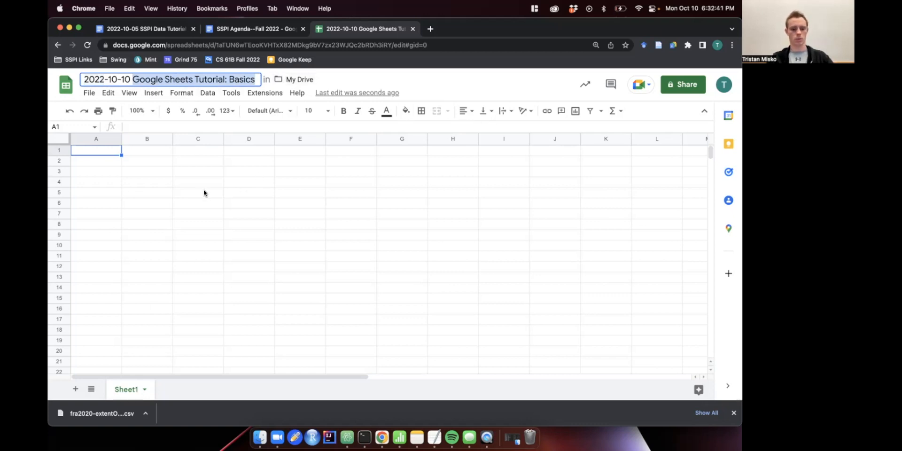
Step: Rename the Sheet1 sheet as "SSPI Overall Replication"
right_click(130, 396)
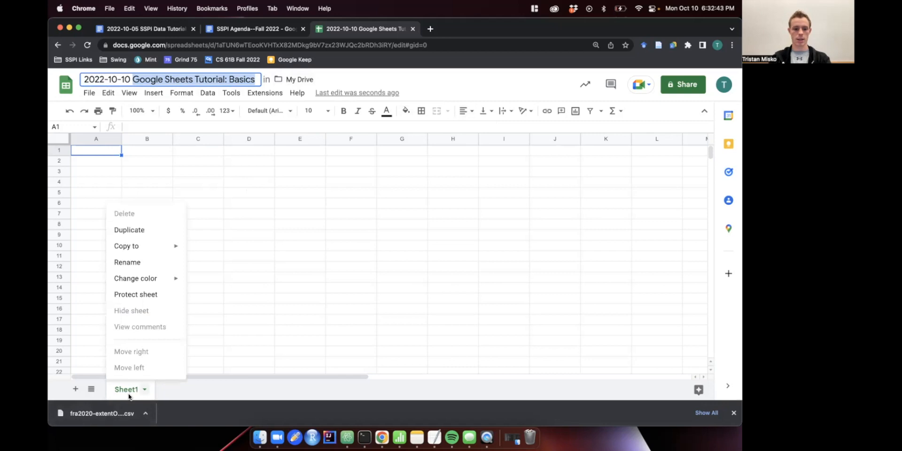
left_click(149, 264)
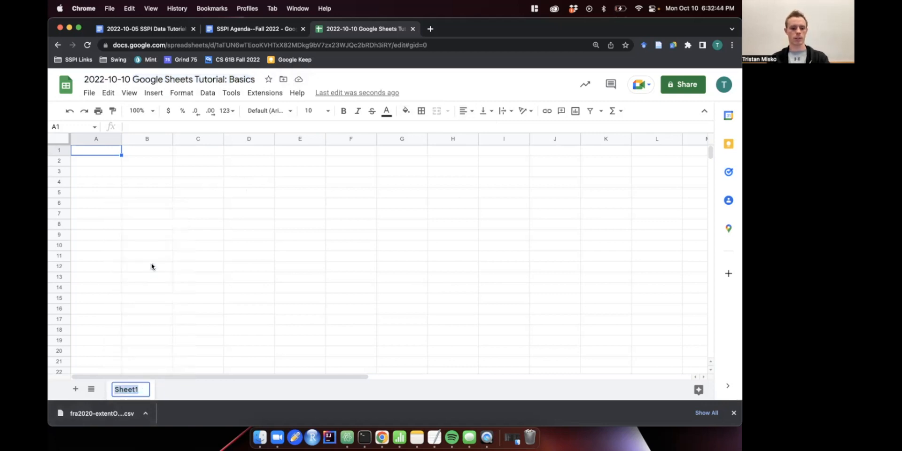
right_click(132, 391)
left_click(124, 391)
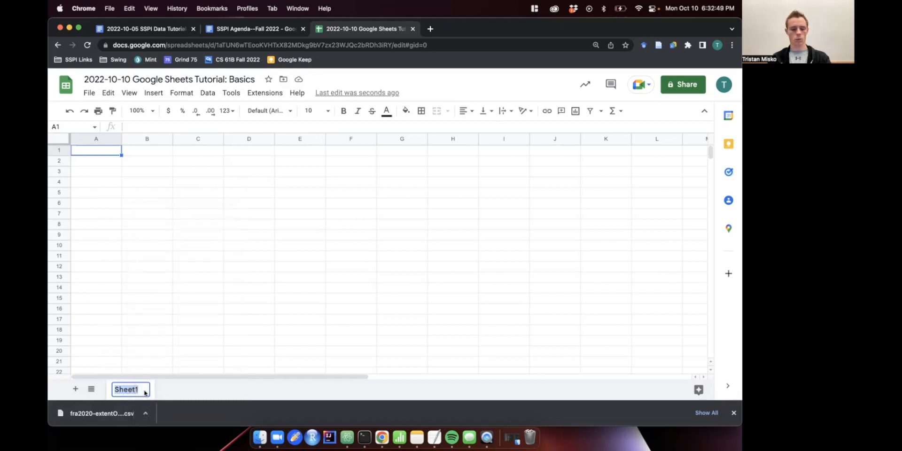
key("BackSpace")
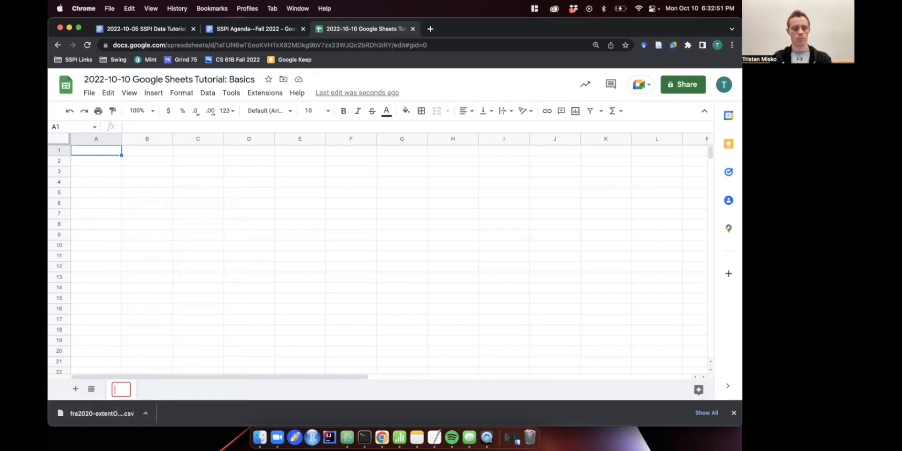
type("SSPI")
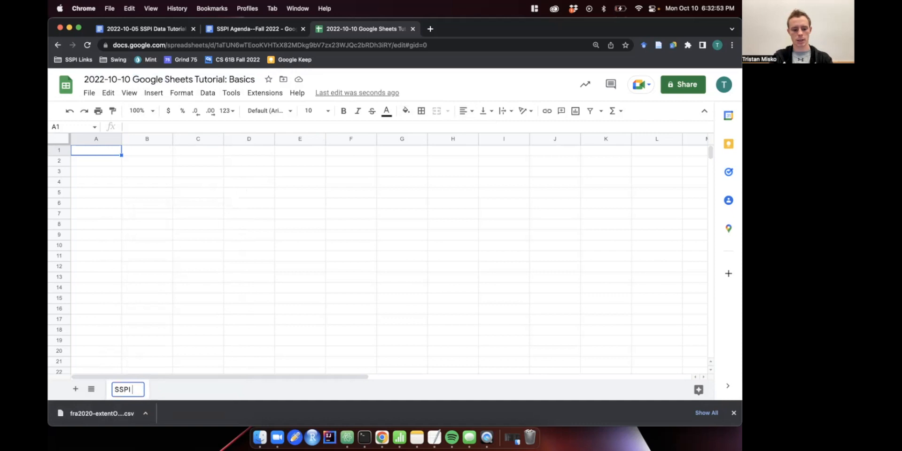
type(" Overall Re")
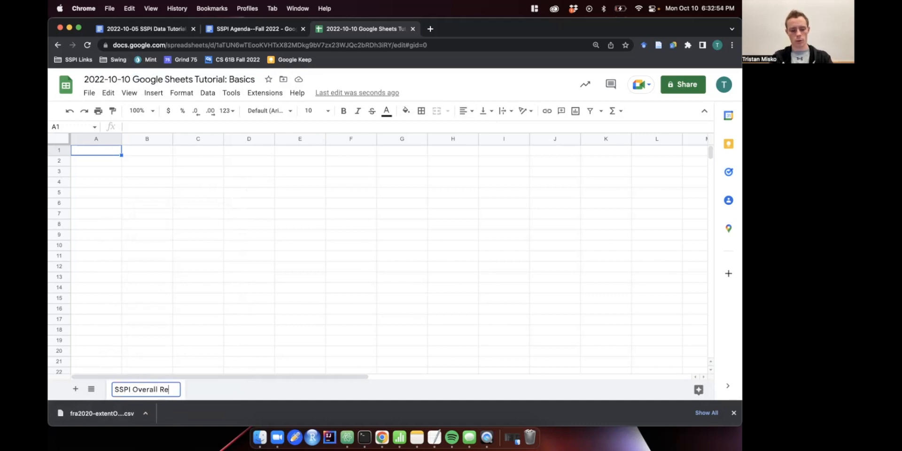
type("plication")
key("Return")
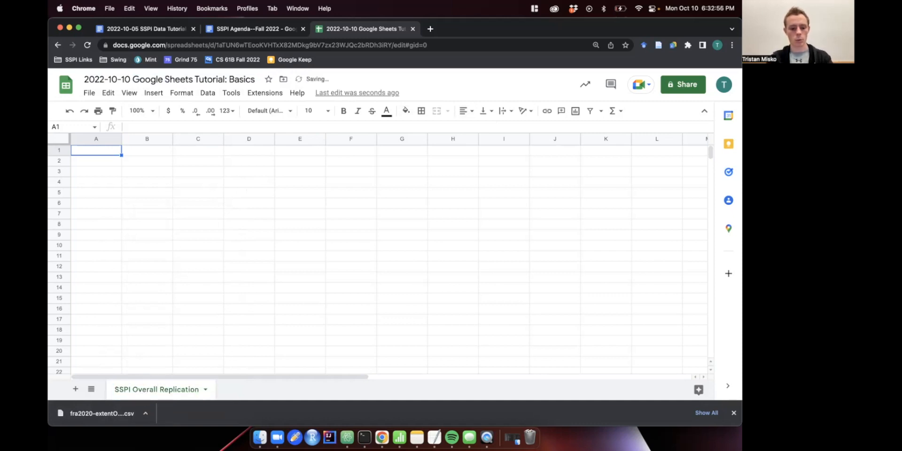
Step: Open the SSPI Main Data Version 3.0 spreadsheet from its link in the SSPI Agenda--Fall 2022 document
left_click(274, 31)
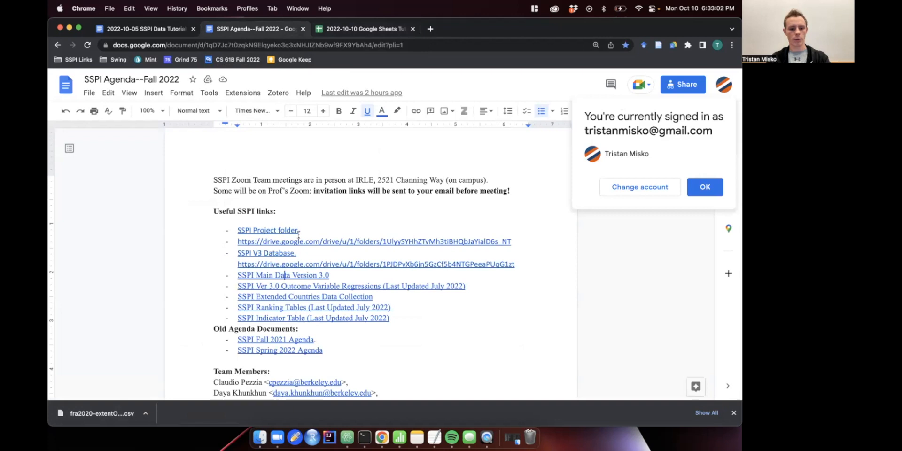
left_click(287, 274)
left_click(289, 290)
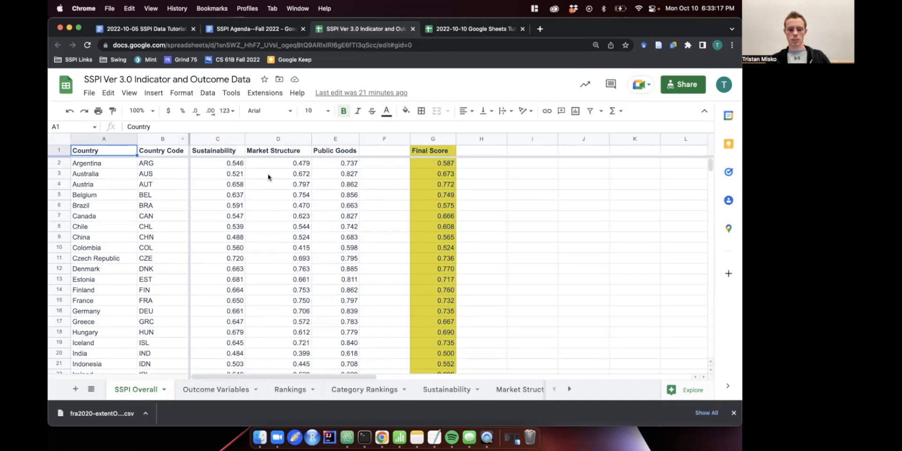
Step: Check the formula behind Argentina's final score and select the Country and Country Code range A1:B50
left_click(448, 166)
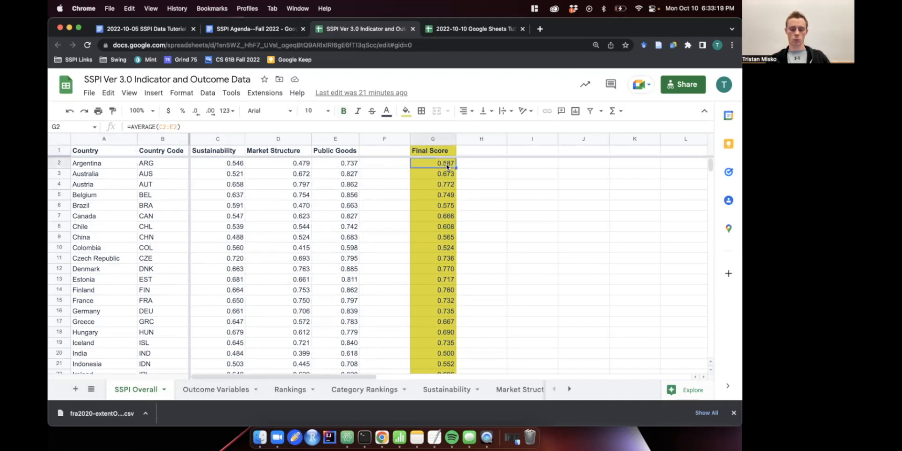
left_click(91, 166)
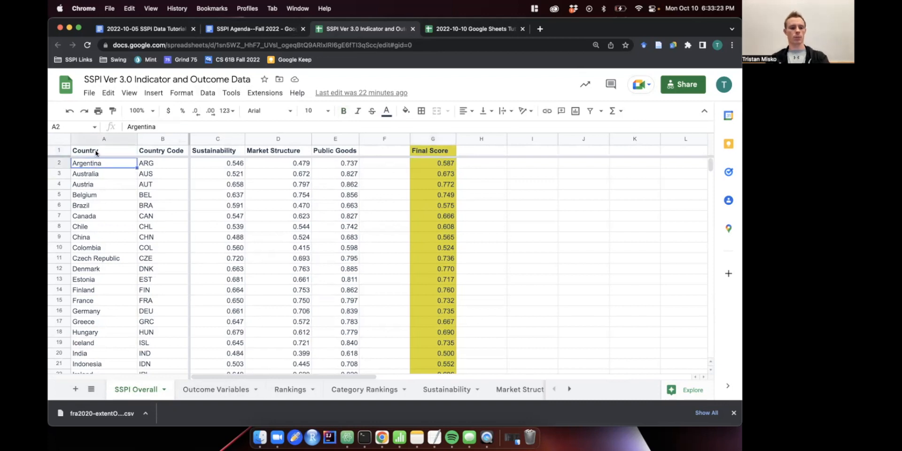
left_click_drag(96, 153, 167, 233)
scroll(207, 177, "up", 10)
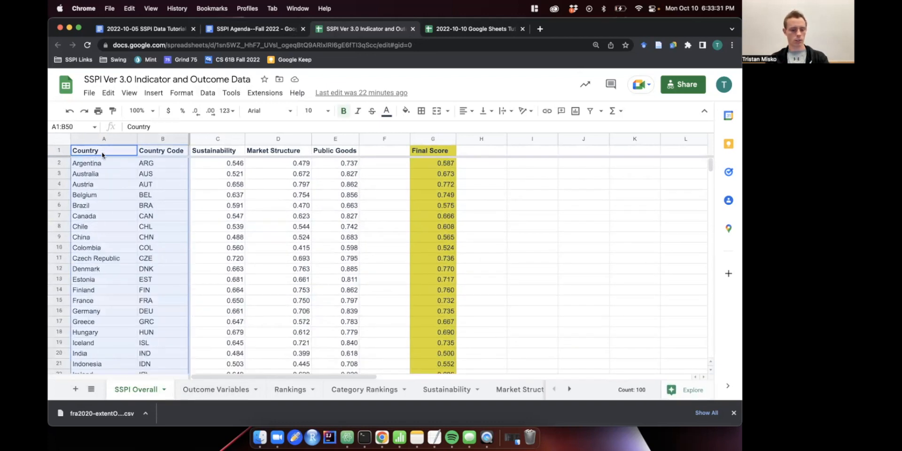
Step: Try selecting the range A1:D54 from the Country header, and return the selection to cell A1
left_click_drag(113, 152, 254, 164)
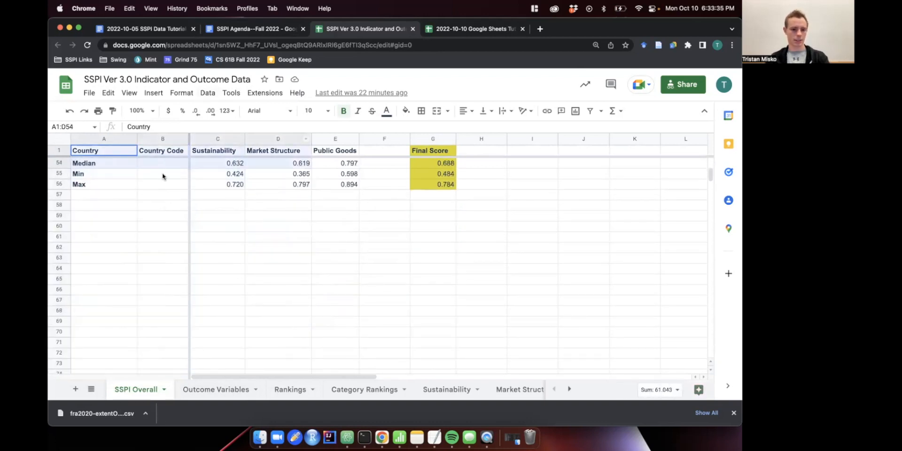
left_click_drag(168, 260, 172, 165)
scroll(141, 160, "up", 15)
left_click(116, 168)
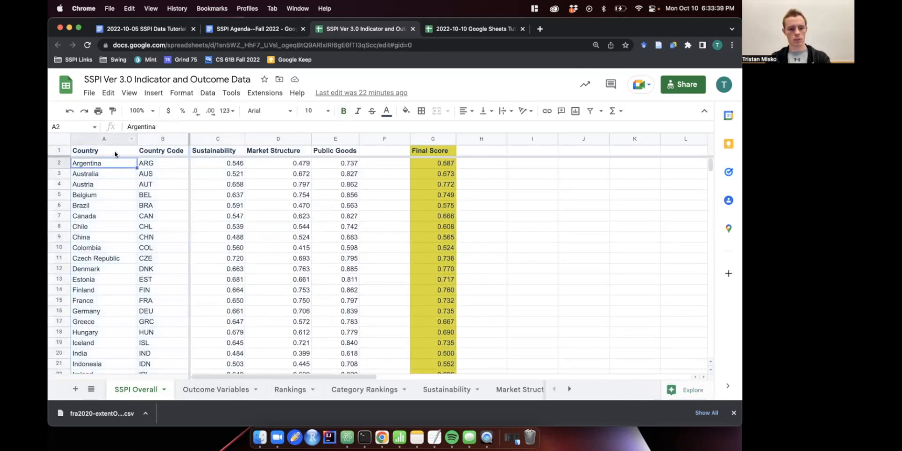
left_click(115, 152)
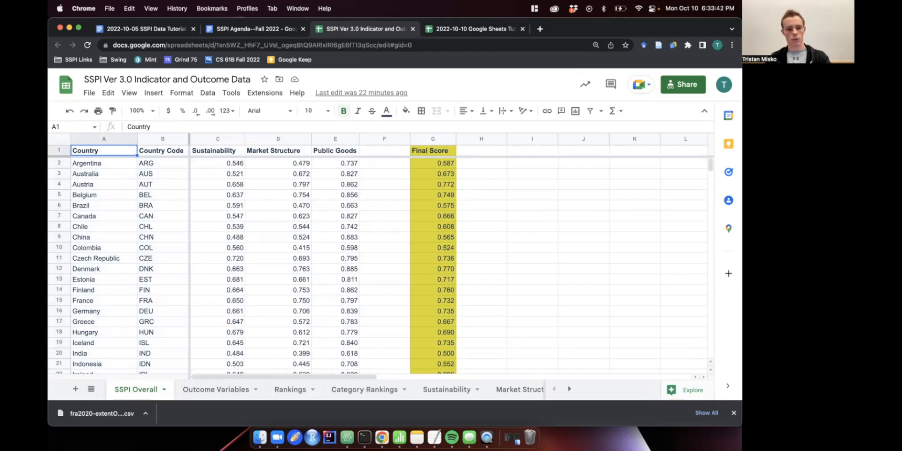
Step: Move the active cell one cell at a time around the first rows and columns, ending on the Country header
key("Right")
key("Right")
key("Left")
key("Left")
key("Right")
key("Left")
key("Down")
key("Down")
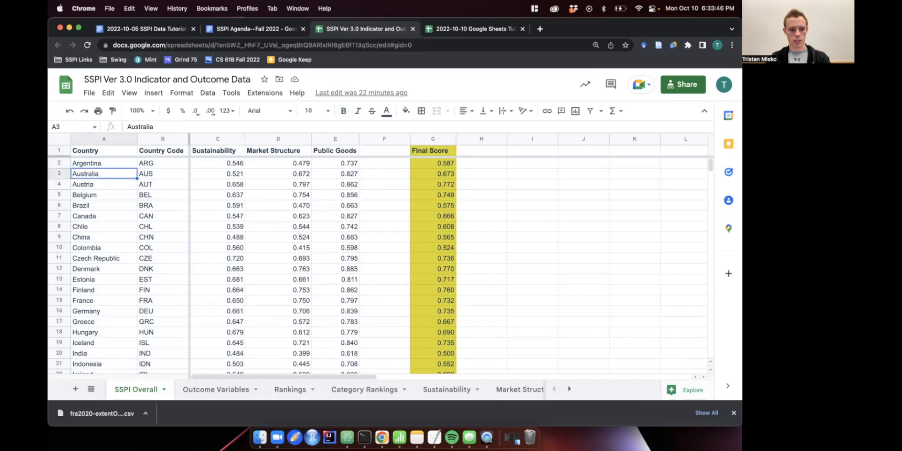
key("Right")
key("Up")
key("Up")
key("Left")
key("Down")
key("Up")
key("Right")
key("Left")
key("Down")
key("Right")
key("Down")
key("Right")
key("Down")
key("Left")
key("Up")
key("Up")
key("Up")
key("Left")
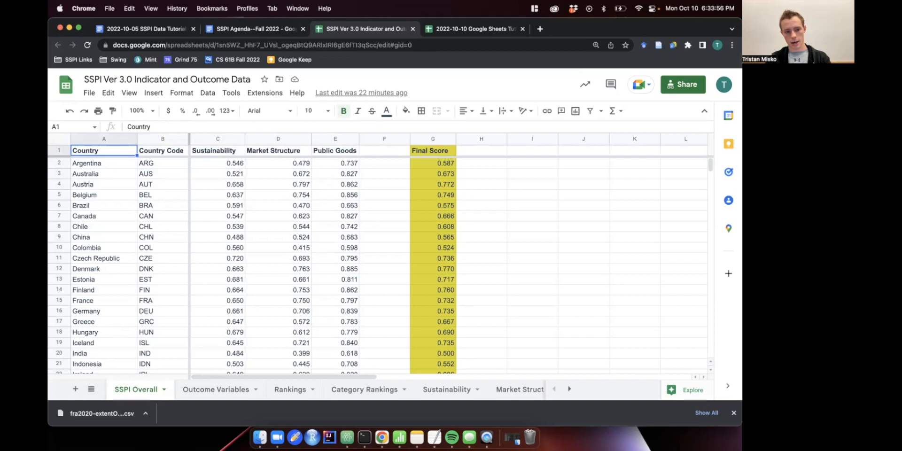
Step: Extend the selection cell by cell from the Country header across the header row, and shrink it back to A1
key("shift+Right")
key("shift+Right")
key("shift+Right")
key("shift+Right")
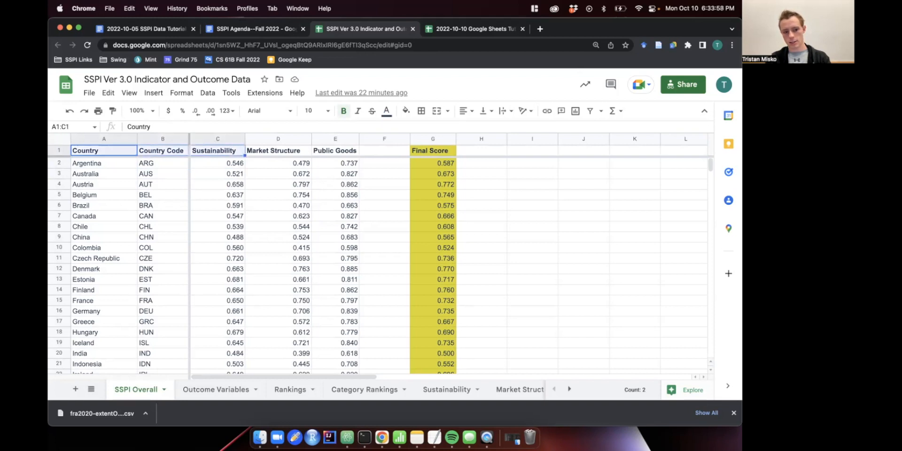
key("shift+Left")
key("shift+Left")
key("shift+Left")
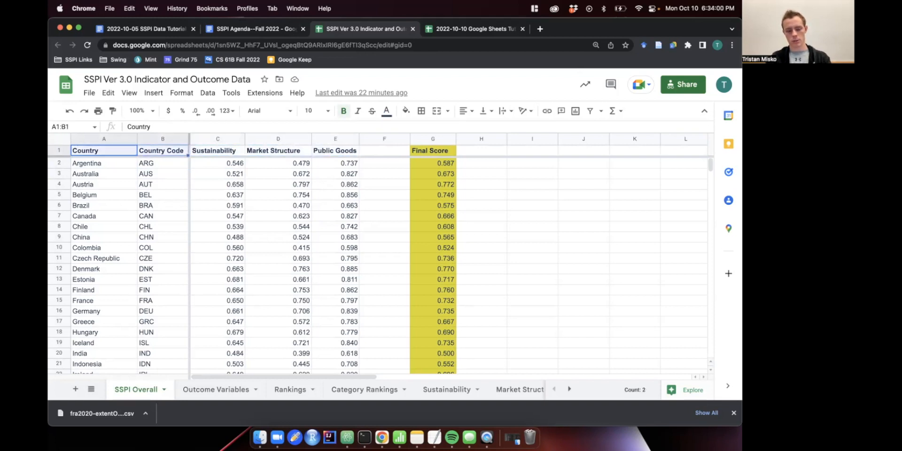
key("shift+Left")
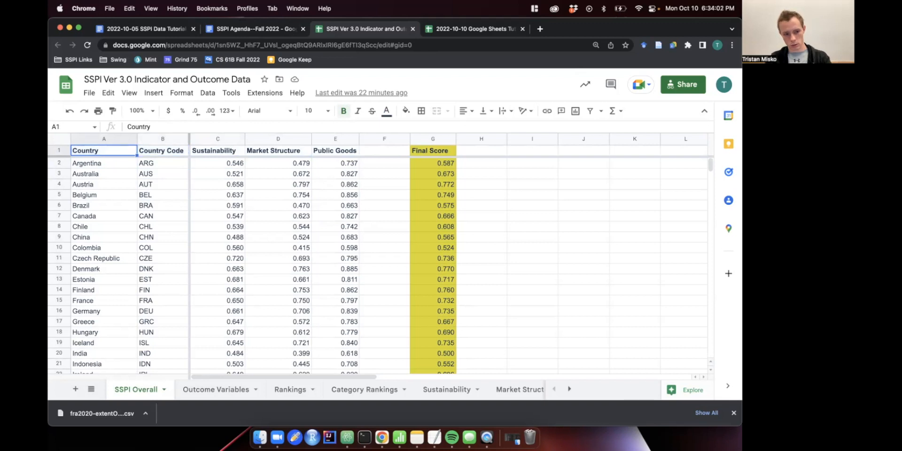
Step: Select the Country and Country Code columns from the headers through Uruguay, range A1:B50
key("shift+Right")
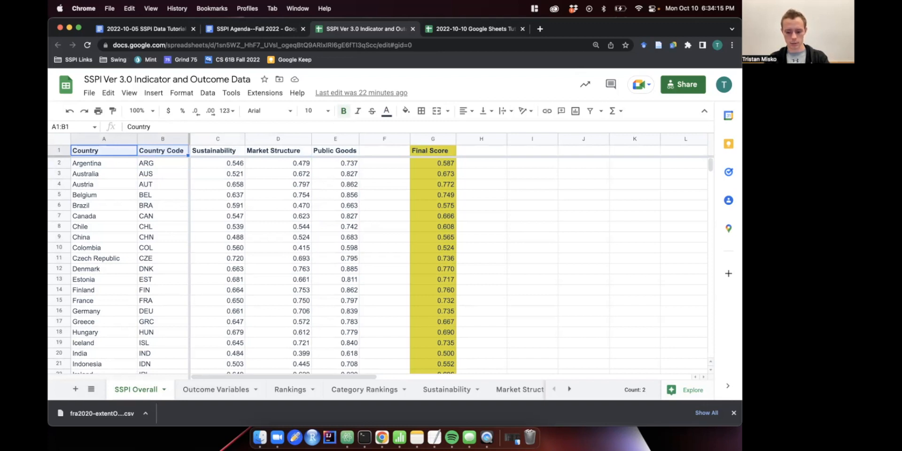
key("super+shift+Down")
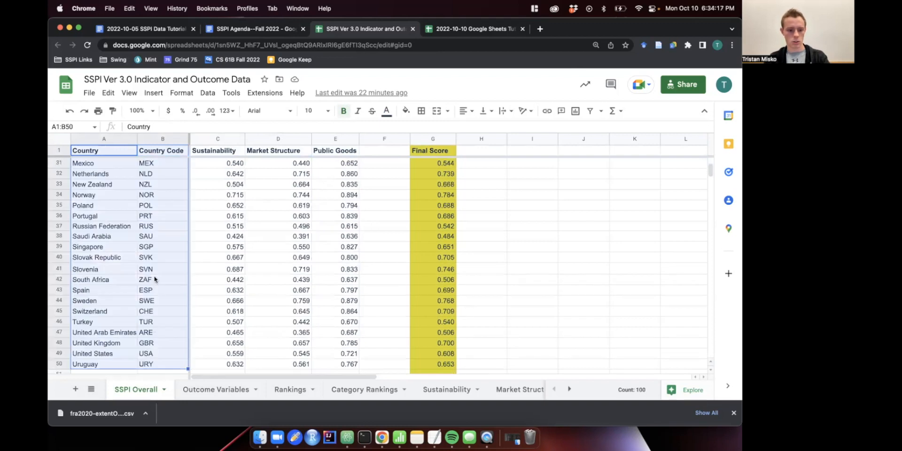
scroll(155, 279, "down", 6)
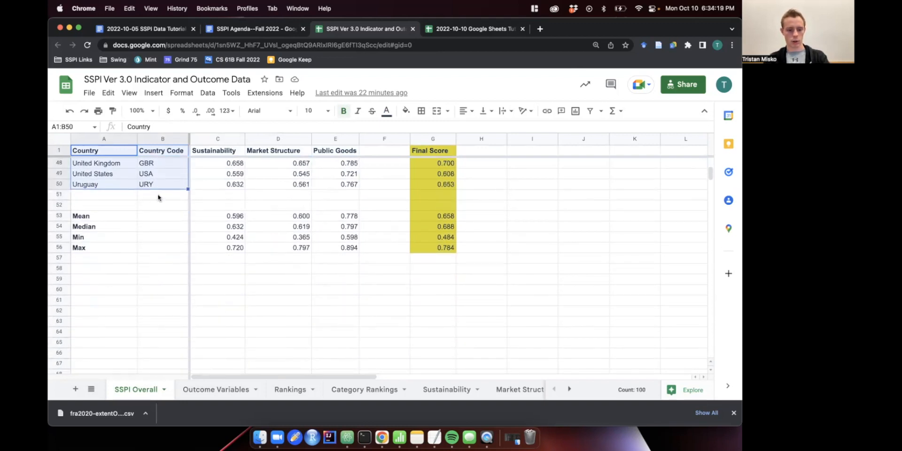
Step: Extend the selection down through the Mean and Max rows, and shrink it back to A1:B50
key("super+shift+Down")
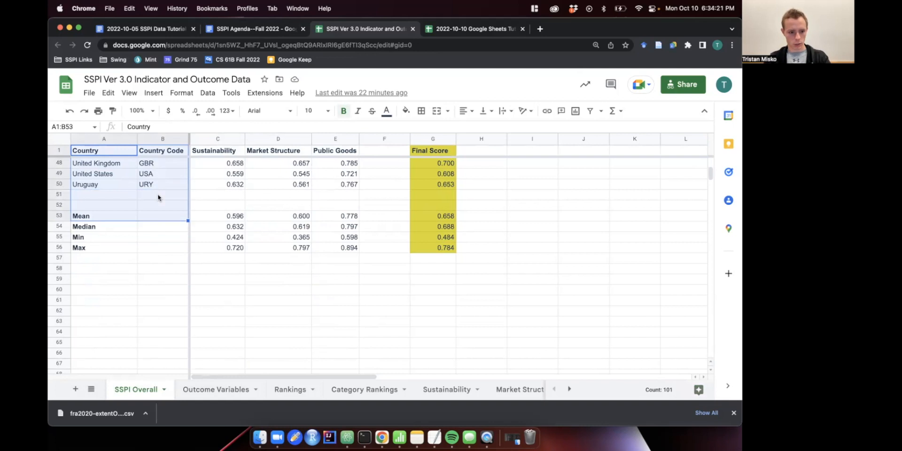
key("super+shift+Down")
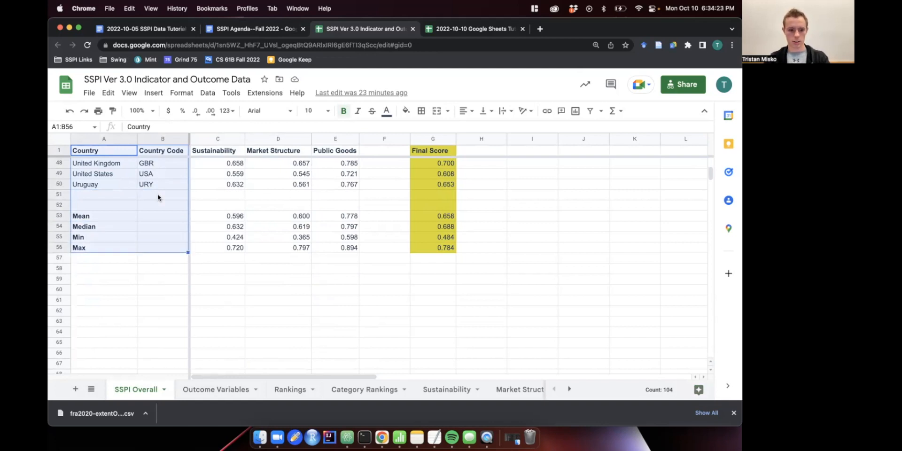
key("super+shift+Up")
key("super+shift+Up")
Step: Copy the selected country names and codes in A1:B50 and switch to the 2022-10-10 Google Sheets Tutorial: Basics spreadsheet
scroll(172, 201, "up", 15)
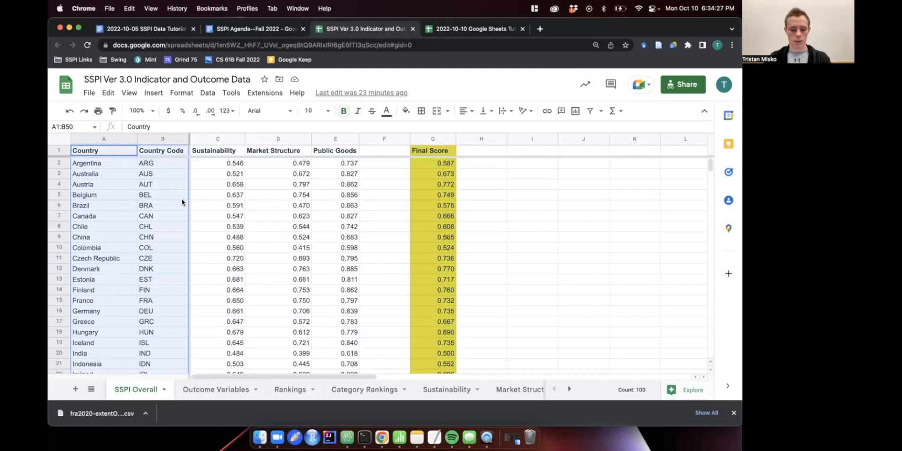
scroll(167, 191, "down", 5)
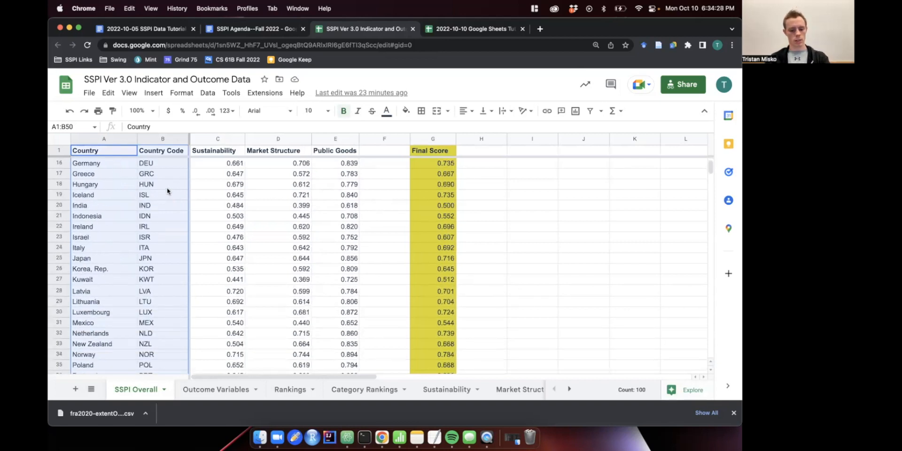
right_click(167, 190)
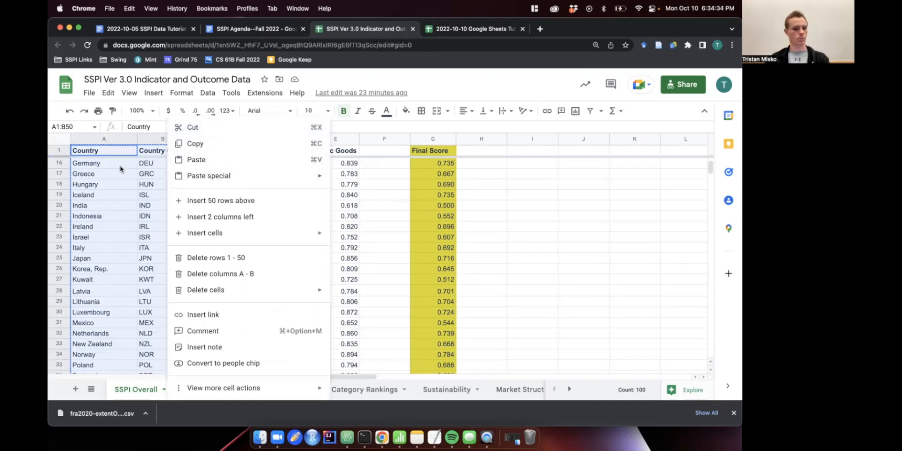
left_click(480, 30)
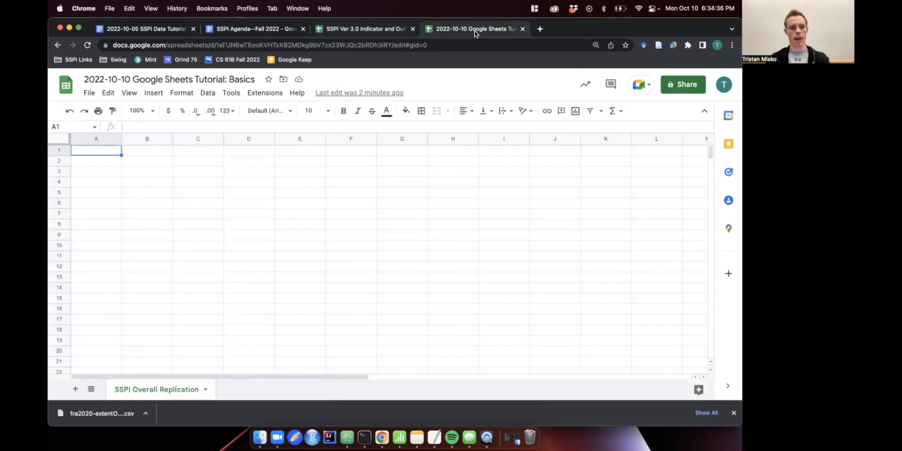
Step: Try pasting the copied country list as text inside cell A1 while editing it, and undo the paste
double_click(103, 153)
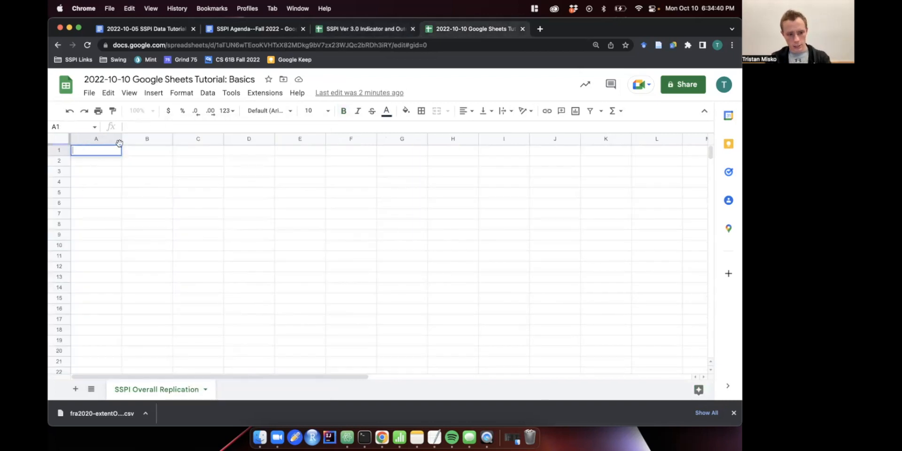
key("super+v")
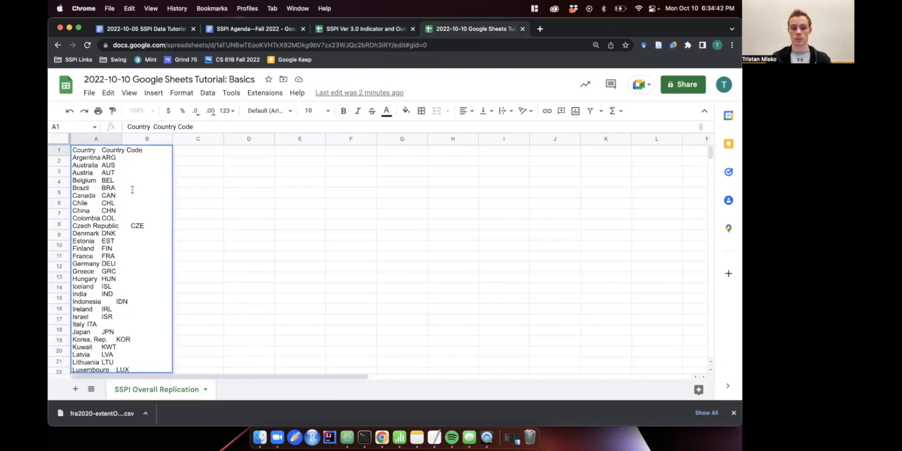
key("Return")
scroll(162, 180, "up", 5)
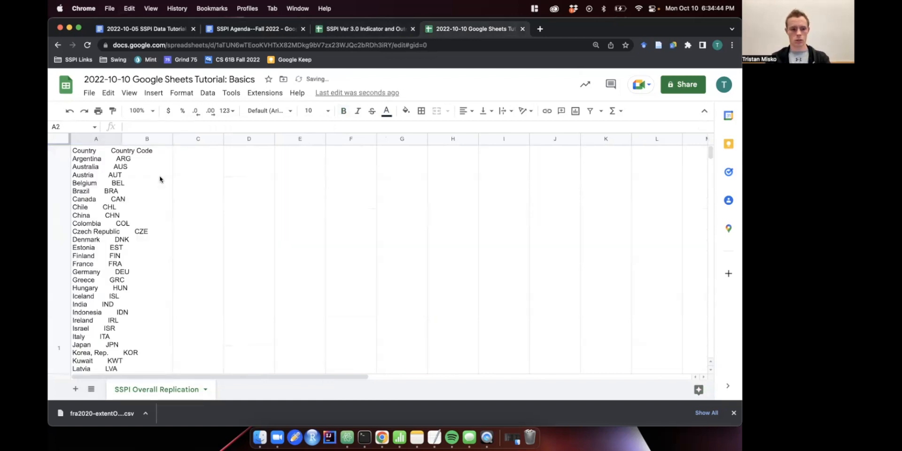
left_click(146, 179)
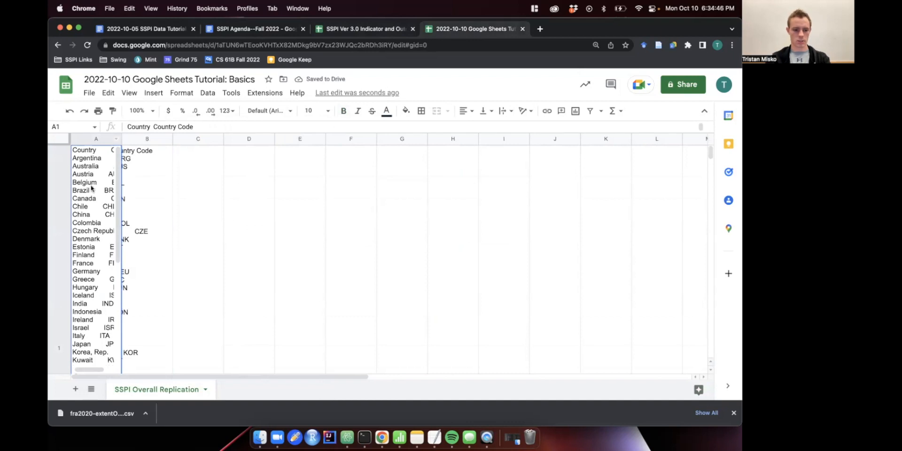
key("super+z")
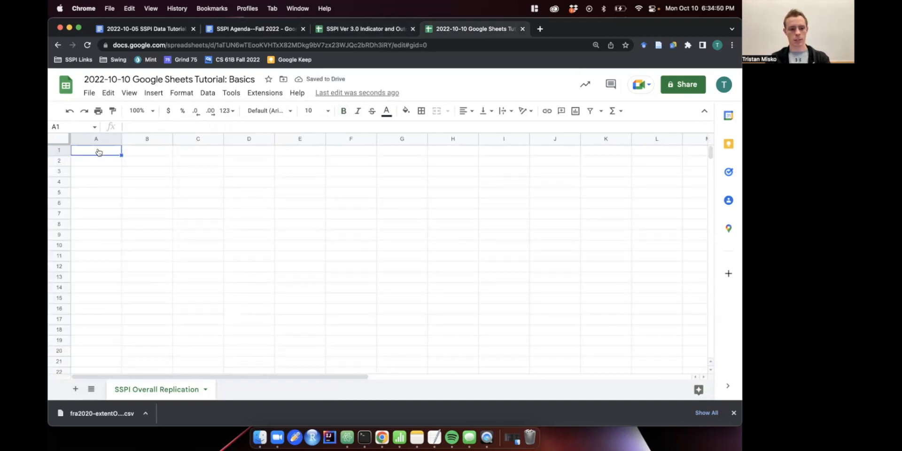
Step: Paste the country names and codes into separate cells starting at A1 of the SSPI Overall Replication sheet
right_click(98, 151)
left_click(95, 150)
key("super+v")
scroll(117, 165, "down", 15)
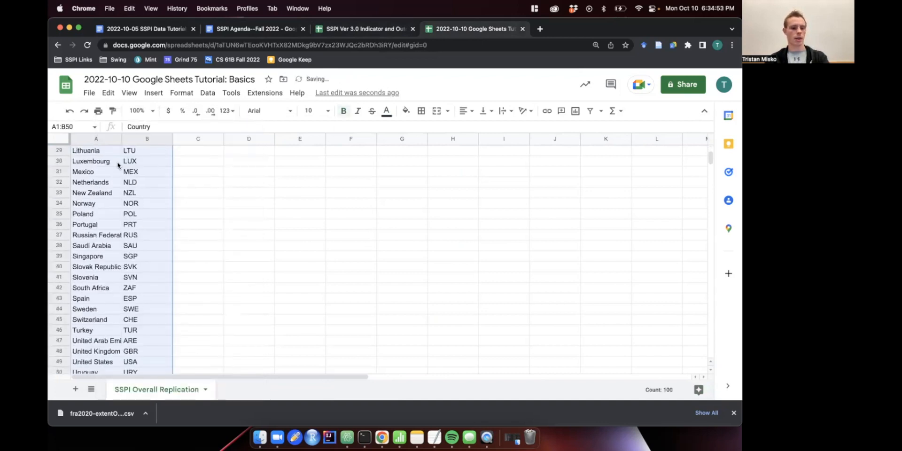
left_click(91, 212)
left_click(98, 203)
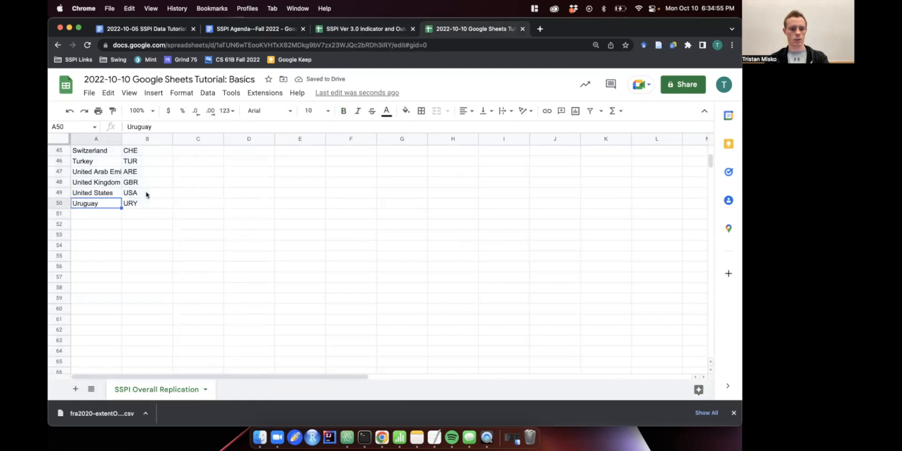
Step: Fit the widths of columns A and B to their contents
scroll(147, 195, "up", 15)
left_click(118, 138)
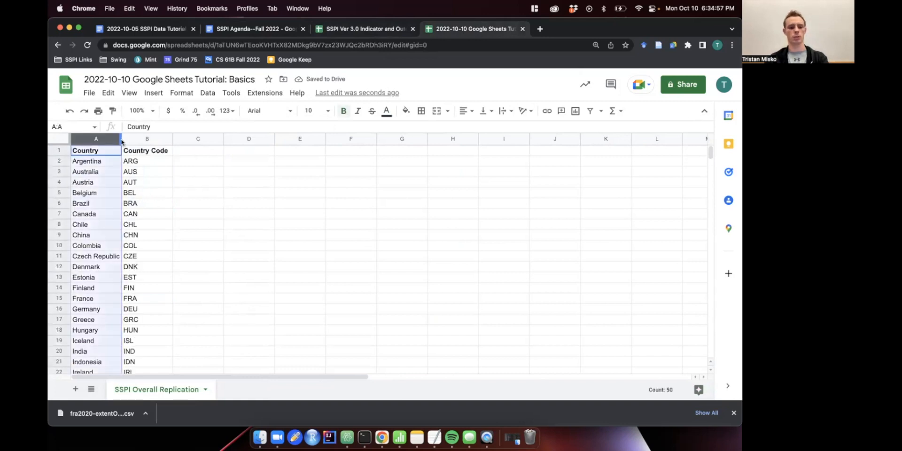
double_click(120, 137)
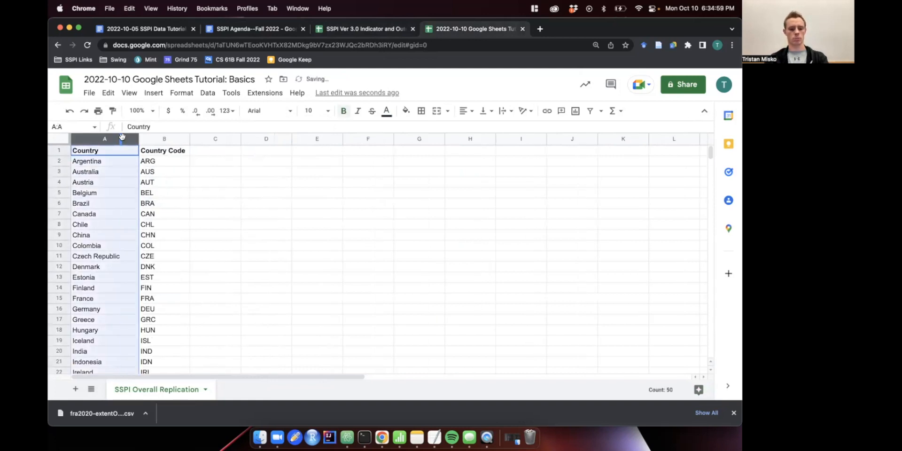
double_click(190, 139)
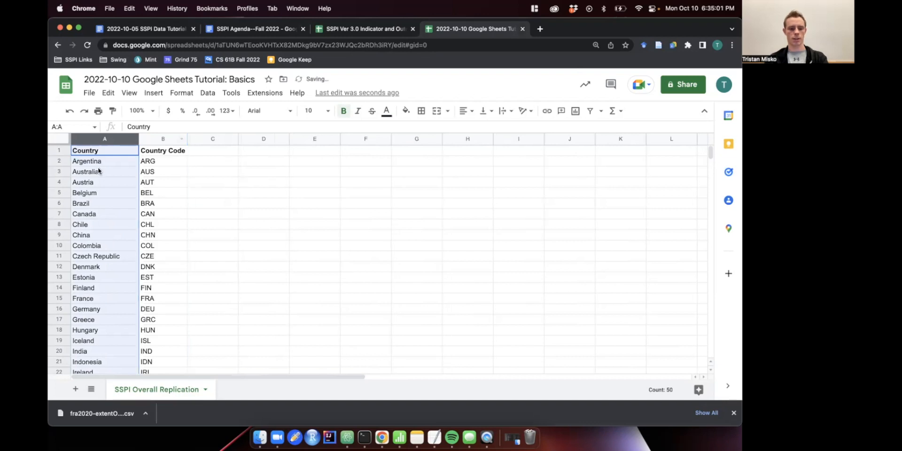
Step: Check the pasted country list from the two headers down to Uruguay's code
left_click(114, 153)
scroll(166, 288, "down", 10)
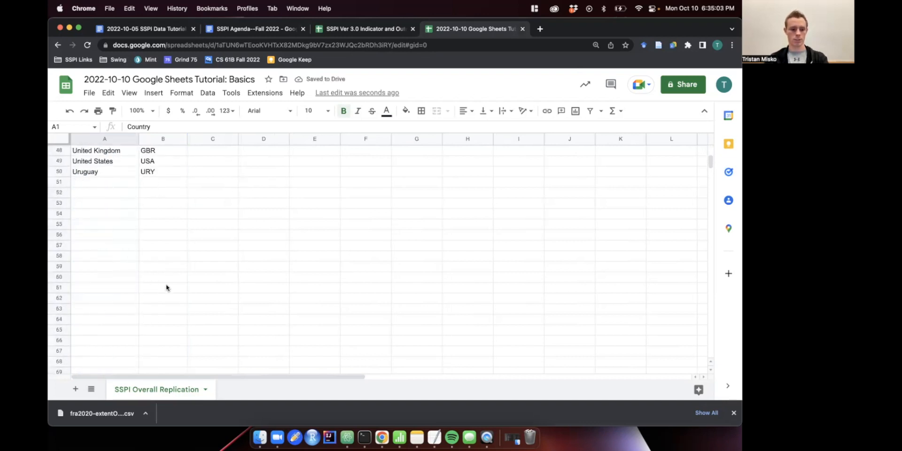
left_click(167, 171)
scroll(167, 171, "up", 10)
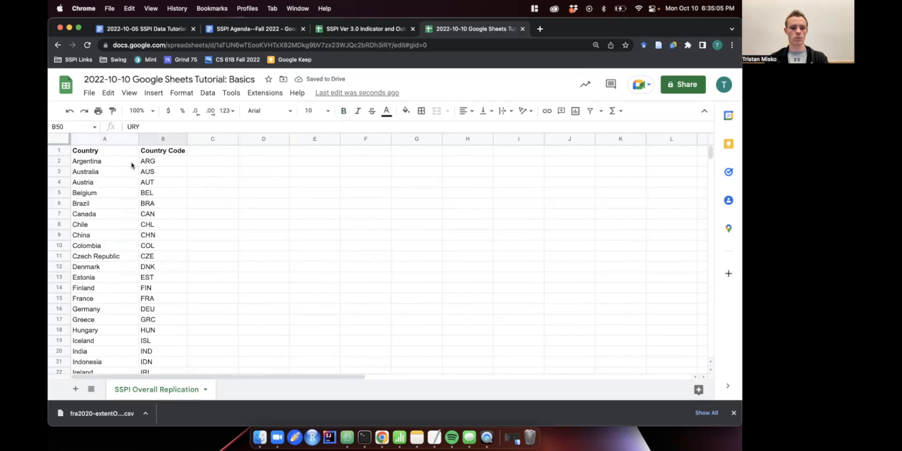
left_click(98, 154)
left_click(168, 153)
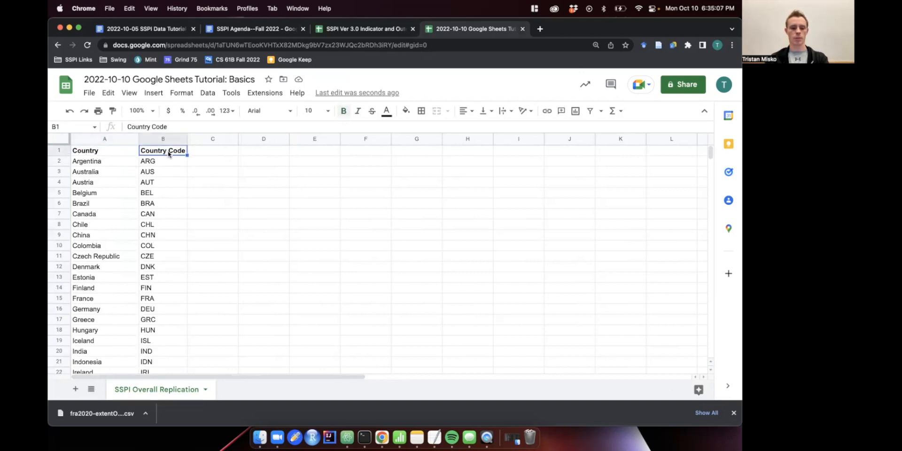
left_click(125, 247)
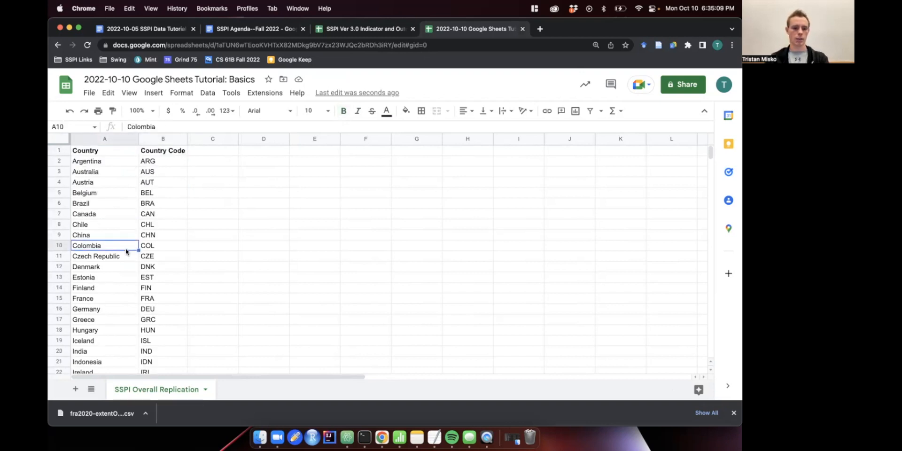
Step: Switch to the SSPI Ver 3.0 Indicator and Outcome Data spreadsheet and select the Sustainability header in C1
left_click(366, 29)
left_click(228, 152)
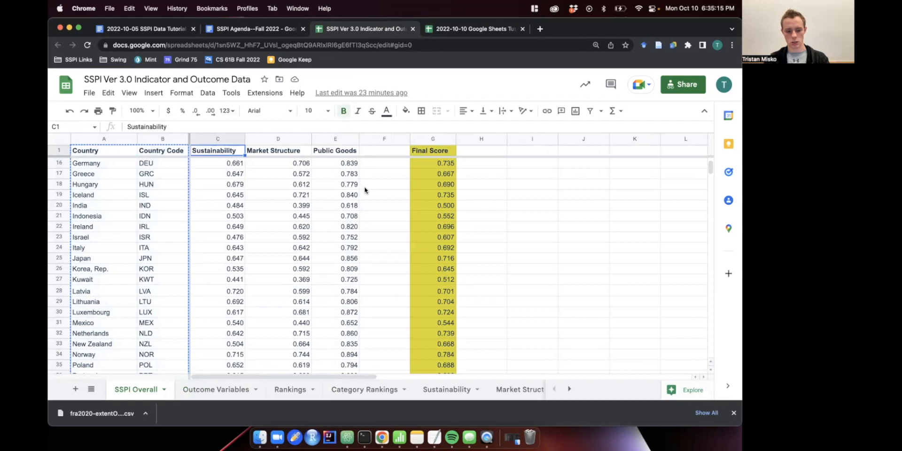
Step: Try selecting the score columns by sweeping down from the Sustainability header and up from Uruguay's row, and return to C1
left_click_drag(235, 151, 410, 285)
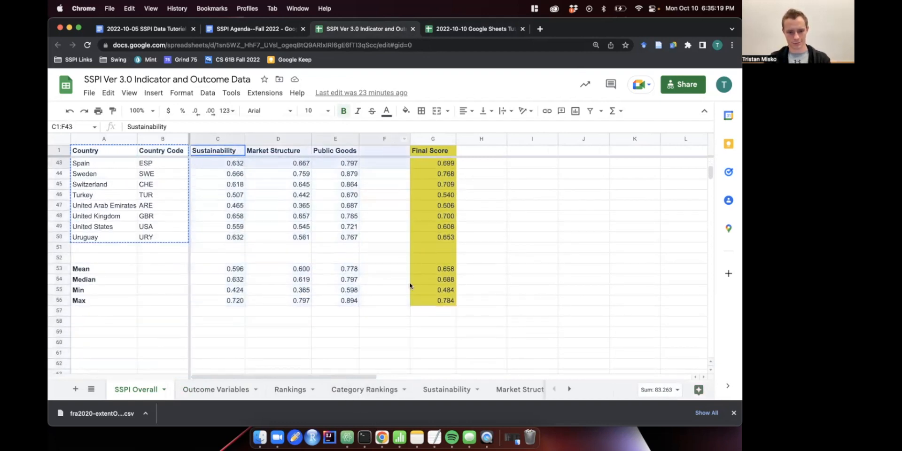
left_click(342, 240)
left_click_drag(342, 240, 196, 152)
left_click(196, 153)
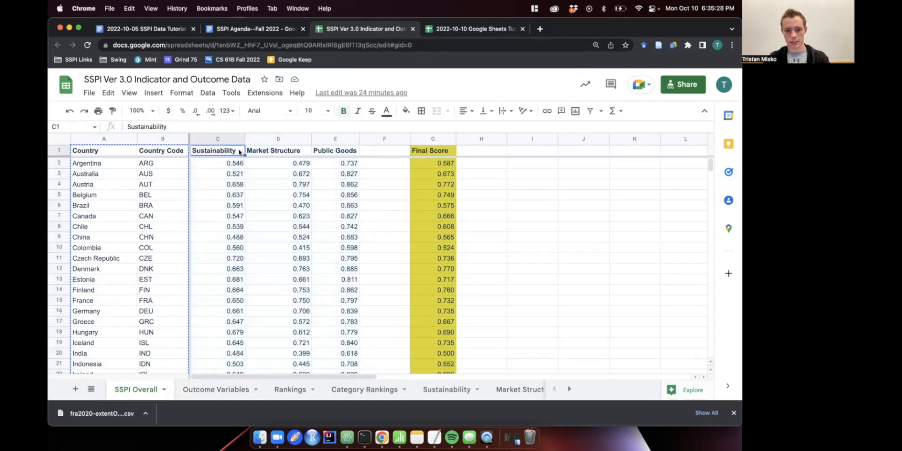
Step: Extend the selection from C1 across to Public Goods and down through Uruguay, range C1:E50, and reduce it to cell D35
key("shift+Right")
key("shift+Right")
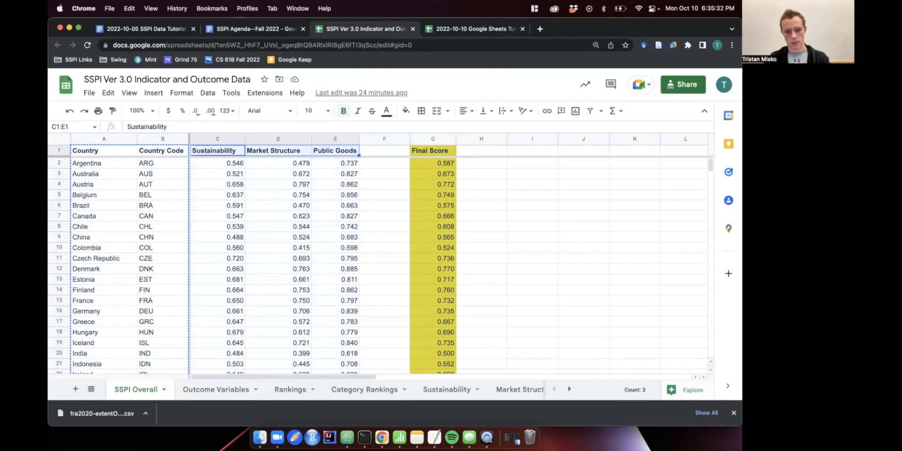
key("shift+Down")
key("shift+Down")
key("shift+Down")
key("shift+Down")
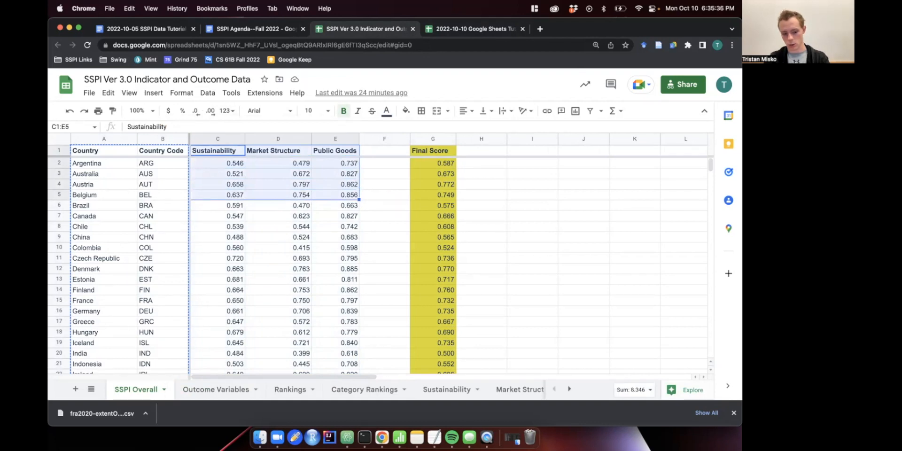
key("super+shift+Down")
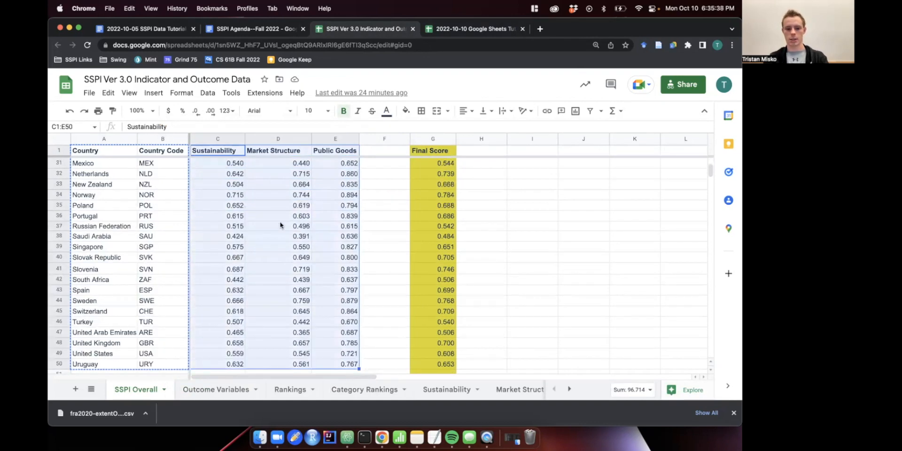
right_click(280, 225)
left_click(248, 206)
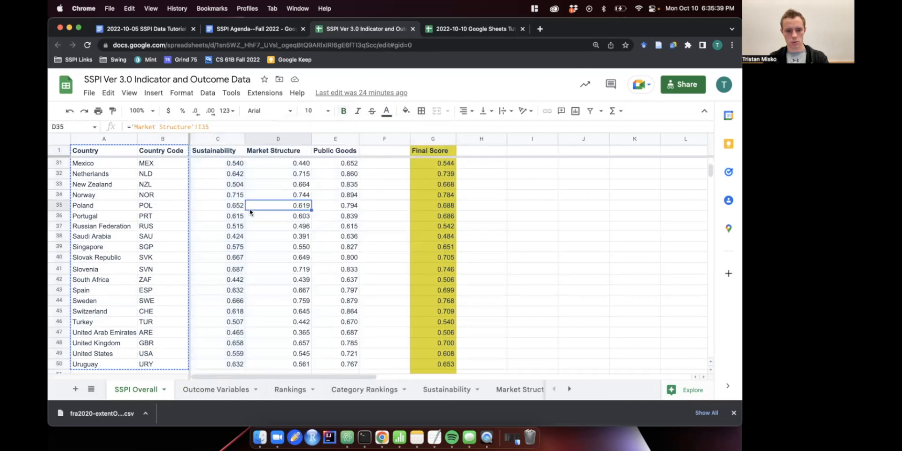
Step: Select the Sustainability, Market Structure and Public Goods columns through Uruguay, range C1:E50, and copy them
left_click(225, 152)
key("super+shift+Right")
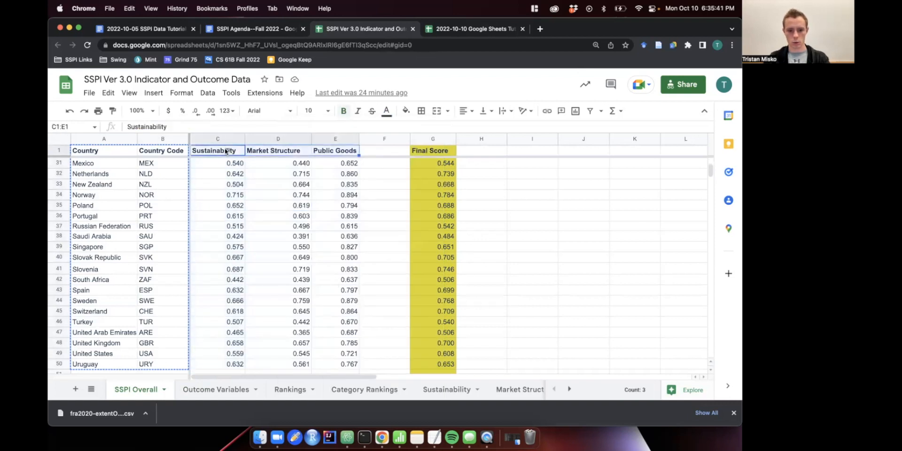
key("super+shift+Down")
key("super+c")
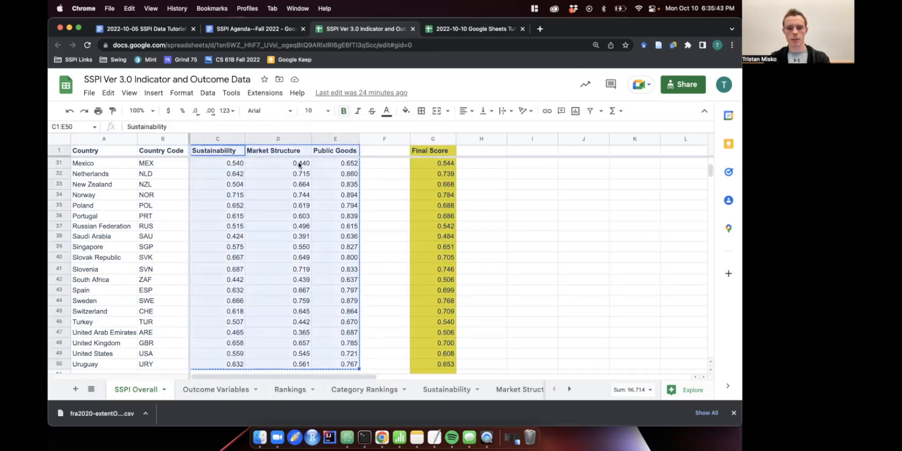
Step: Switch to the tutorial spreadsheet and paste the three copied score columns starting at cell C1
left_click(484, 31)
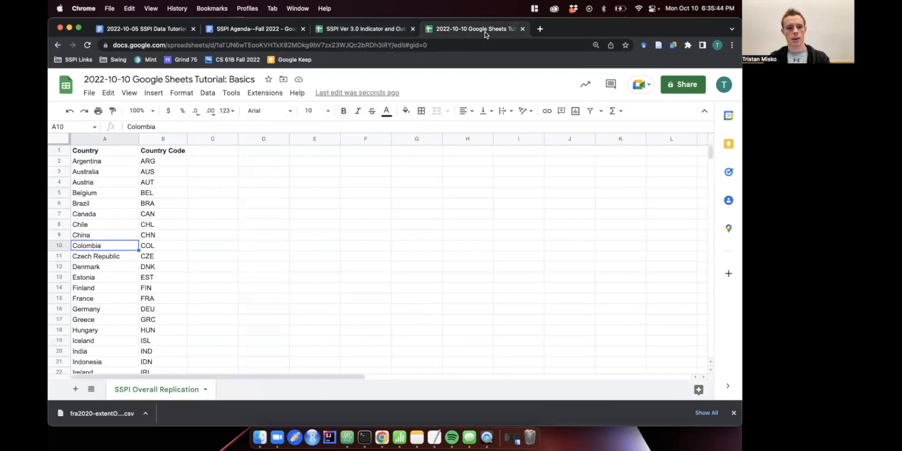
left_click(216, 154)
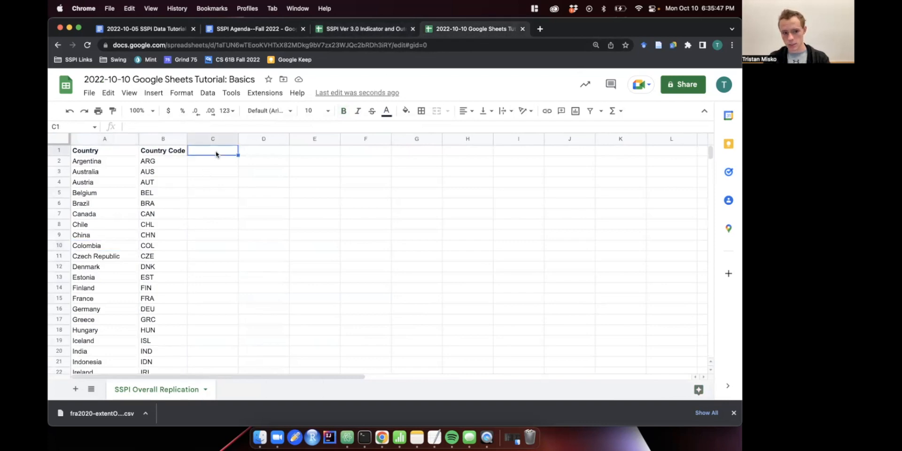
right_click(216, 154)
left_click(199, 151)
key("super+v")
key("super+z")
key("super+v")
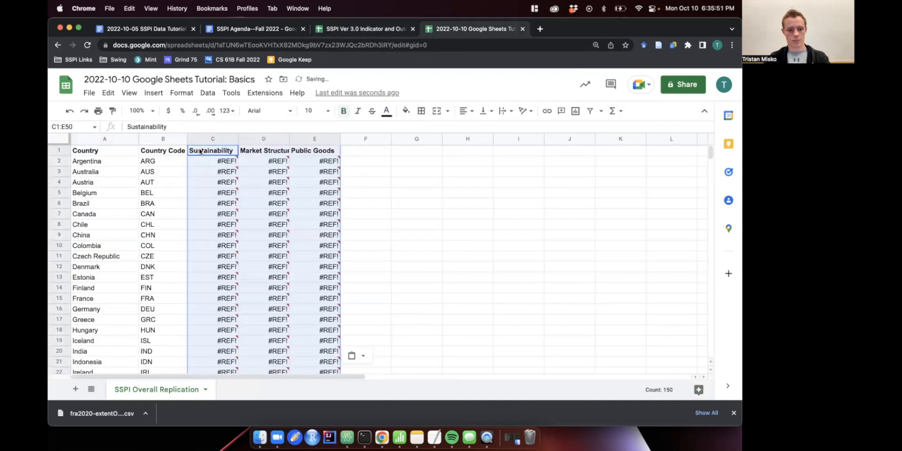
Step: Compare the pasted scores with the source spreadsheet and inspect Argentina's Sustainability cell C2 for its formula and error note
left_click(397, 161)
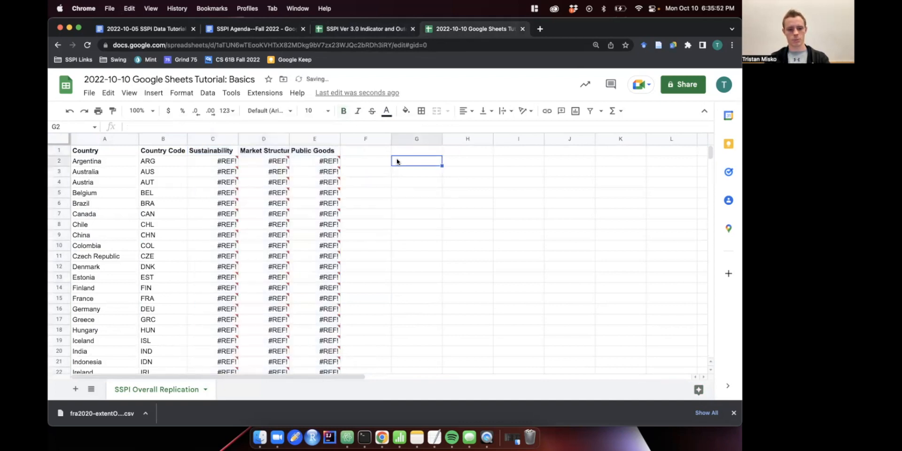
left_click(213, 174)
left_click(363, 29)
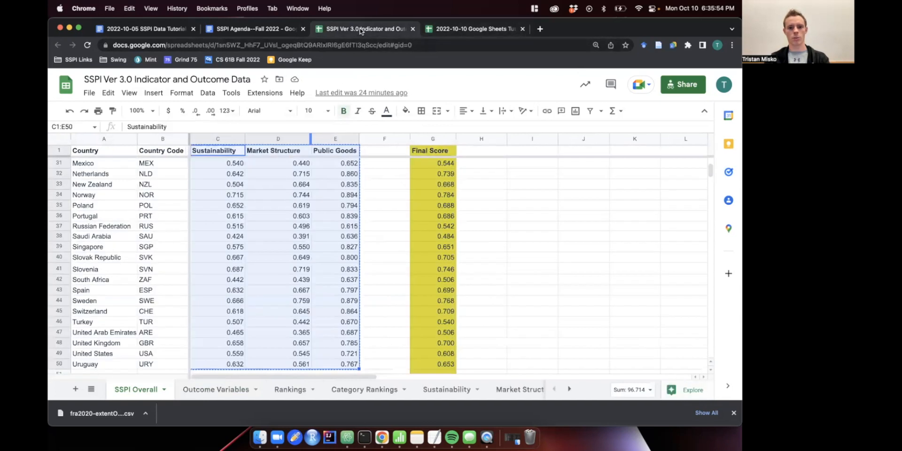
left_click(472, 29)
left_click(223, 161)
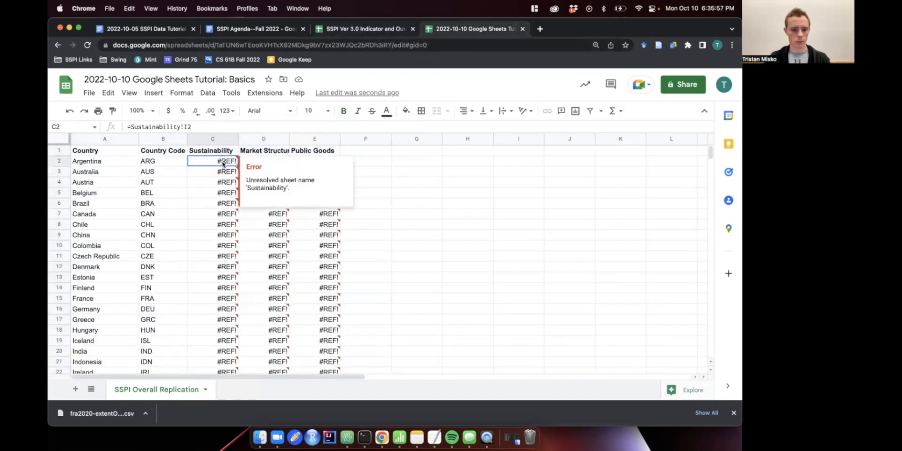
Step: Read through the error note attached to Argentina's Sustainability cell C2 for the missing sheet reference
left_click_drag(252, 183, 338, 187)
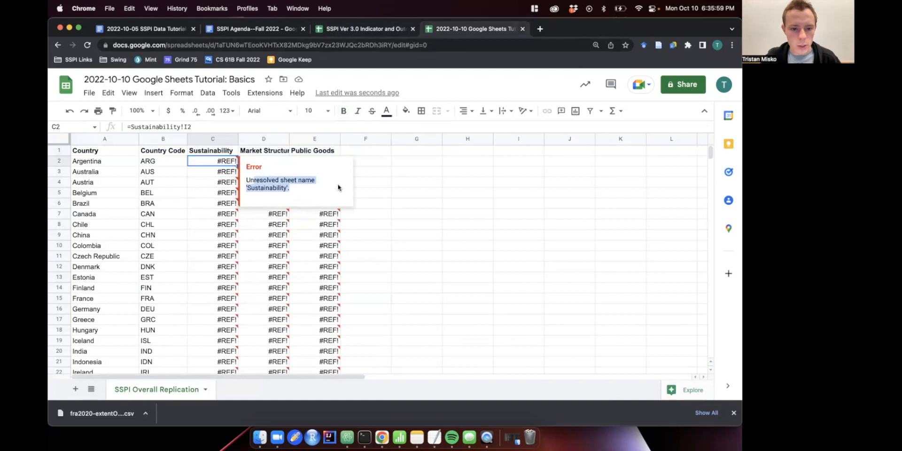
left_click(329, 188)
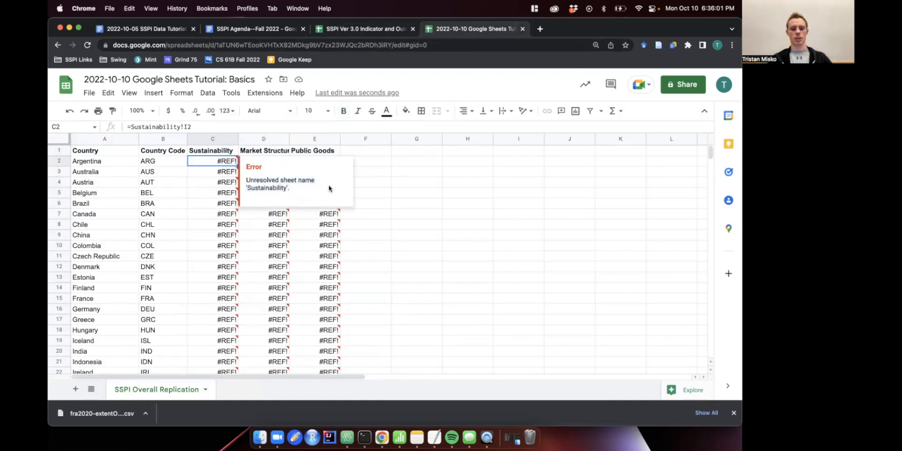
left_click_drag(246, 180, 304, 188)
left_click(319, 178)
left_click(305, 185)
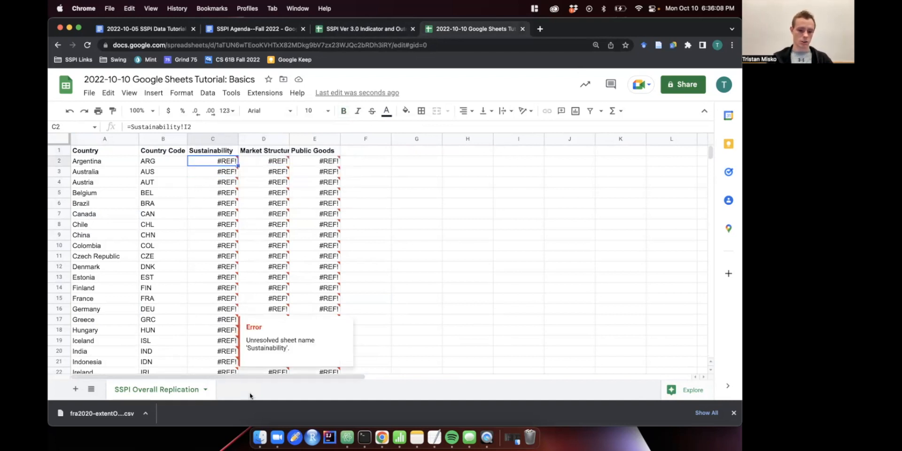
Step: Add a new sheet to the tutorial spreadsheet and name it Sustainability
left_click(74, 389)
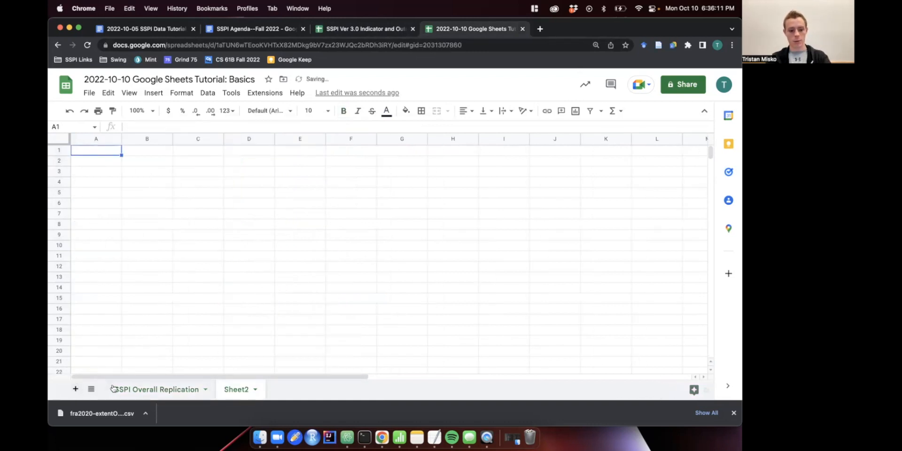
right_click(240, 388)
left_click(262, 266)
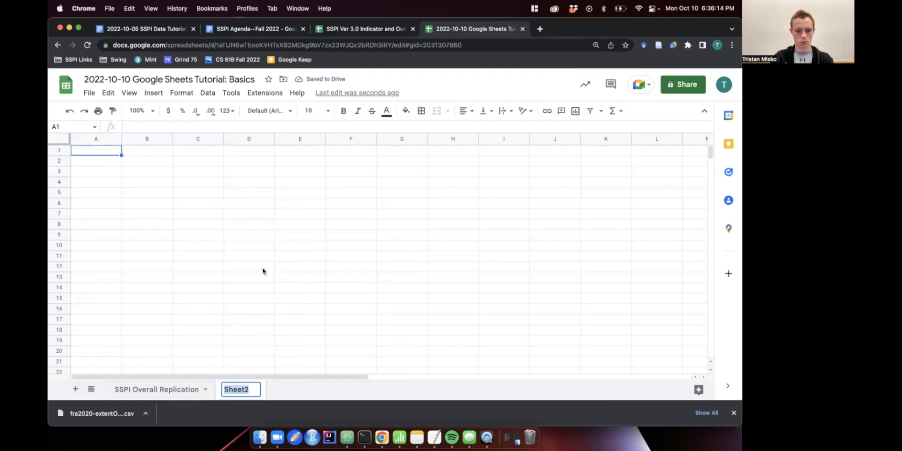
type("Sust")
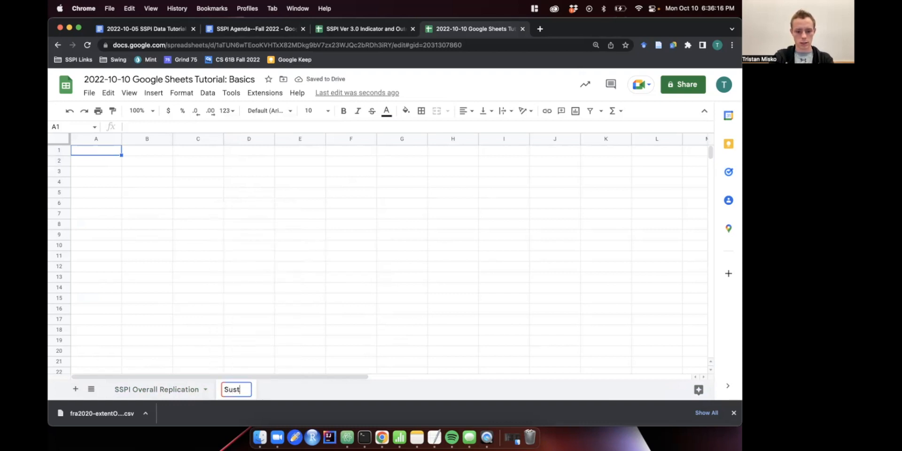
type("ainabili")
key("BackSpace")
key("BackSpace")
key("BackSpace")
key("BackSpace")
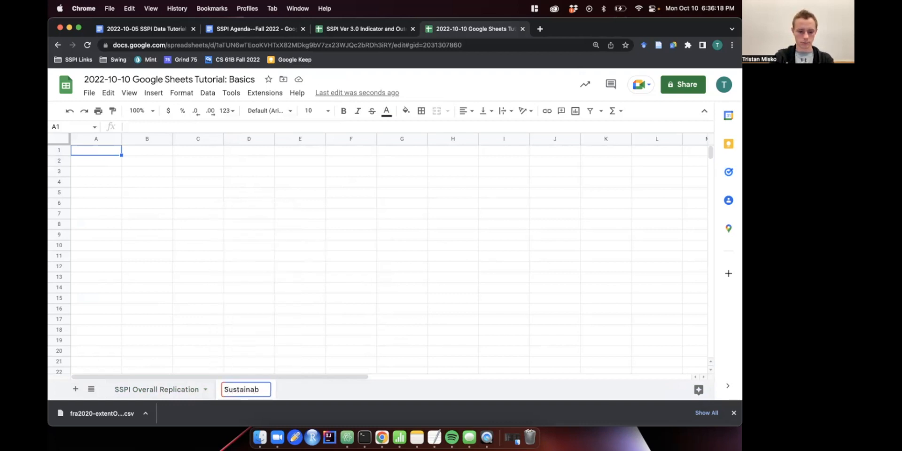
type("bility")
key("Return")
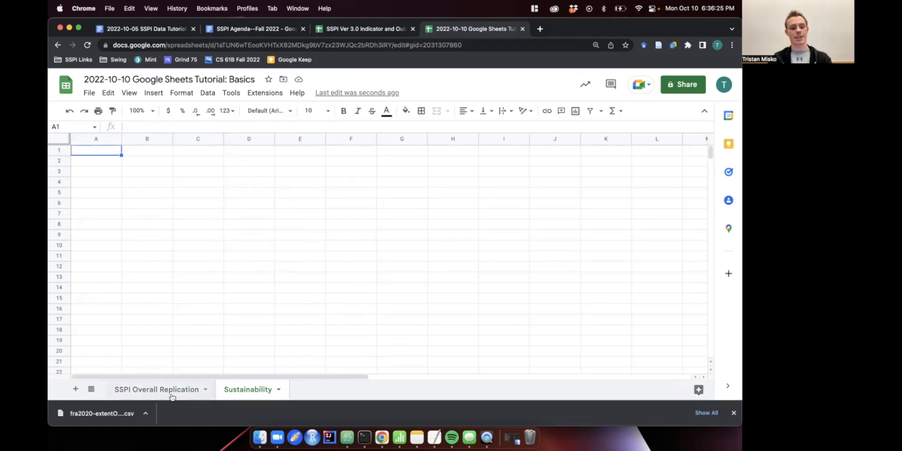
Step: Return to the SSPI Overall Replication sheet and examine the sheet name and cell reference in C2's formula
left_click(188, 395)
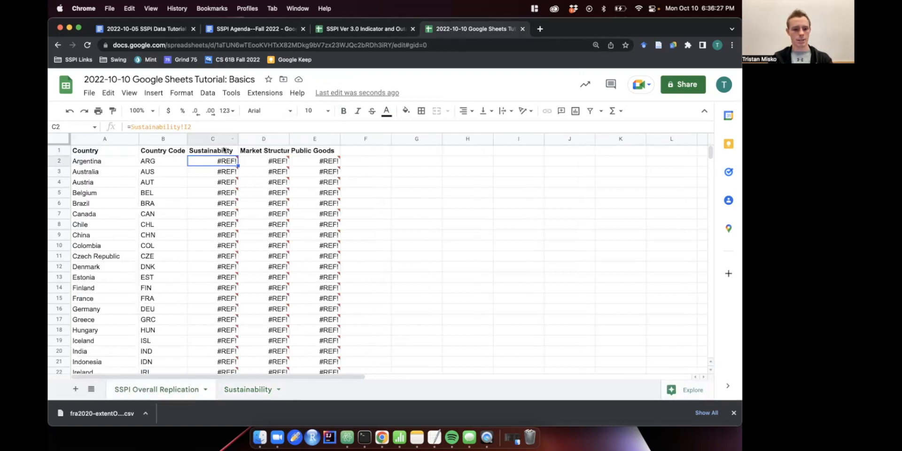
left_click(190, 127)
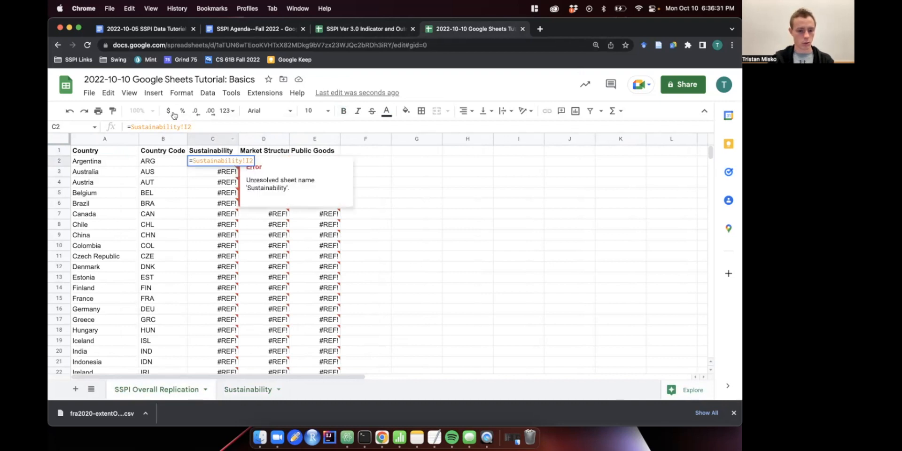
left_click_drag(130, 123, 185, 122)
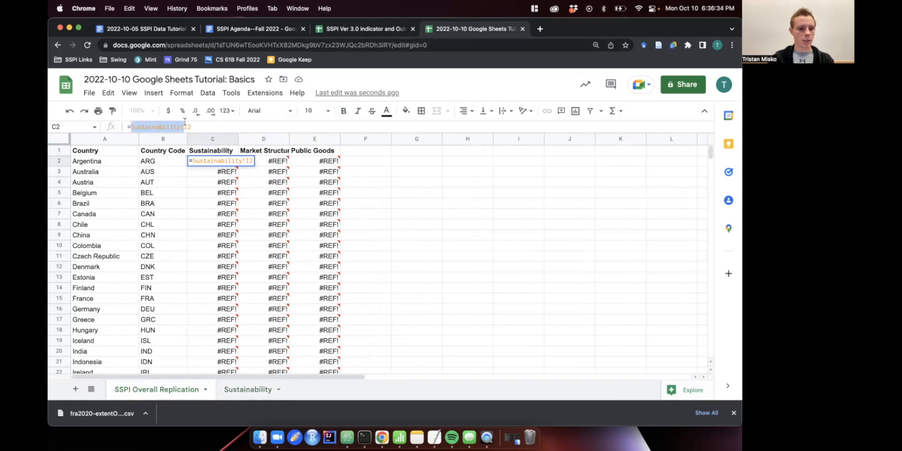
left_click(184, 123)
left_click_drag(195, 125, 181, 126)
Step: Enter 15 in cell I2 of the new Sustainability sheet and go back to SSPI Overall Replication
left_click(249, 389)
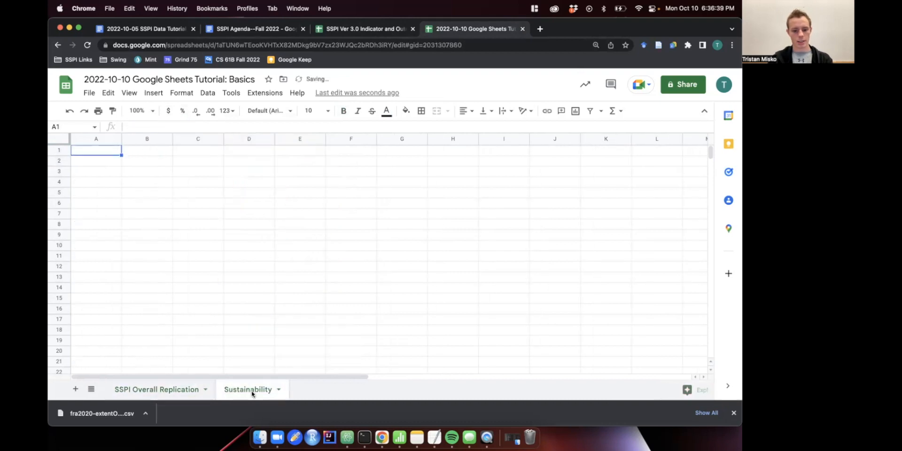
left_click(508, 162)
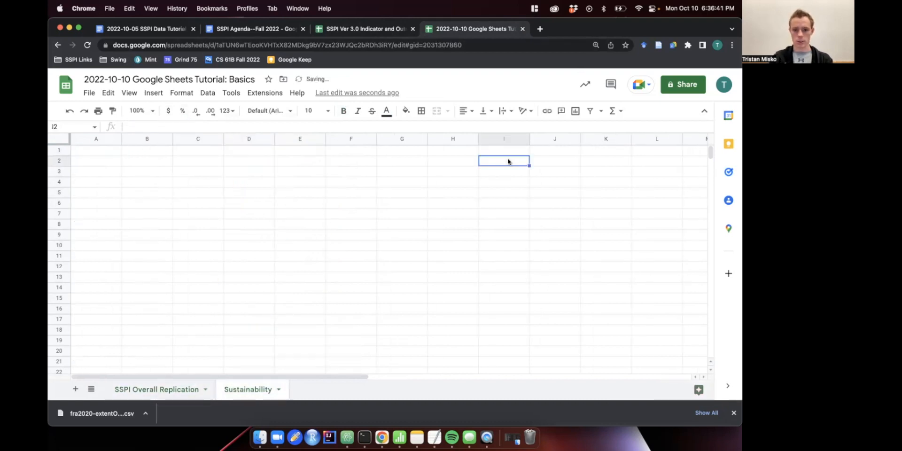
type("15")
key("Return")
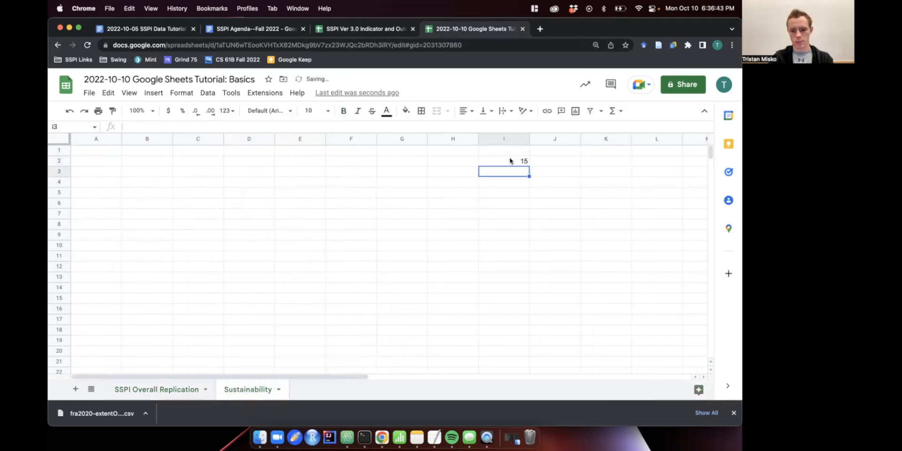
left_click(174, 391)
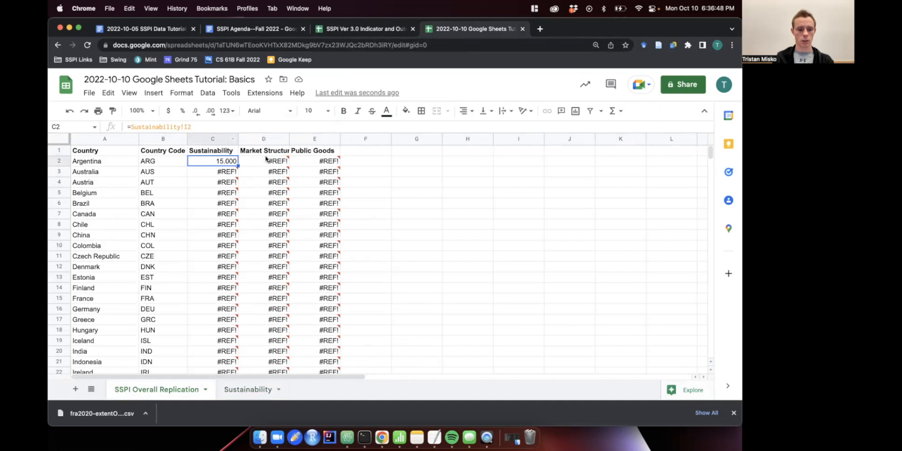
Step: In the source spreadsheet, inspect the formulas of Mexico's Sustainability score and Argentina's arithmetic mean on the Sustainability sheet
left_click(361, 31)
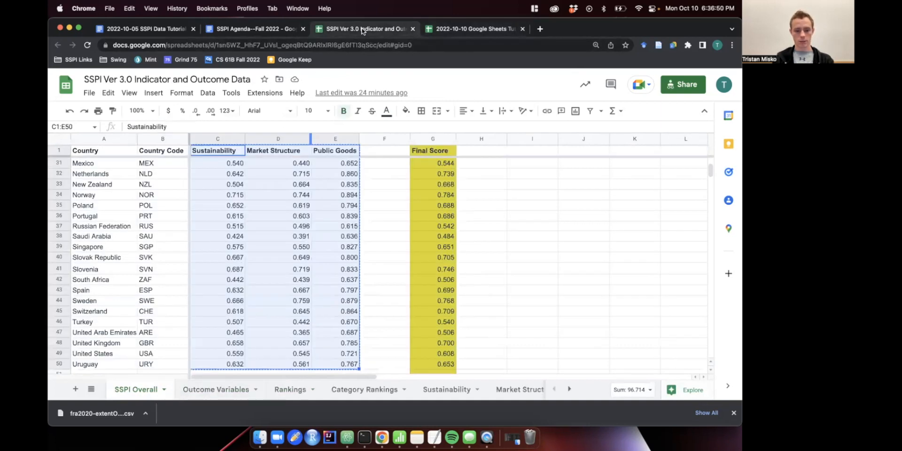
left_click(283, 207)
left_click(233, 165)
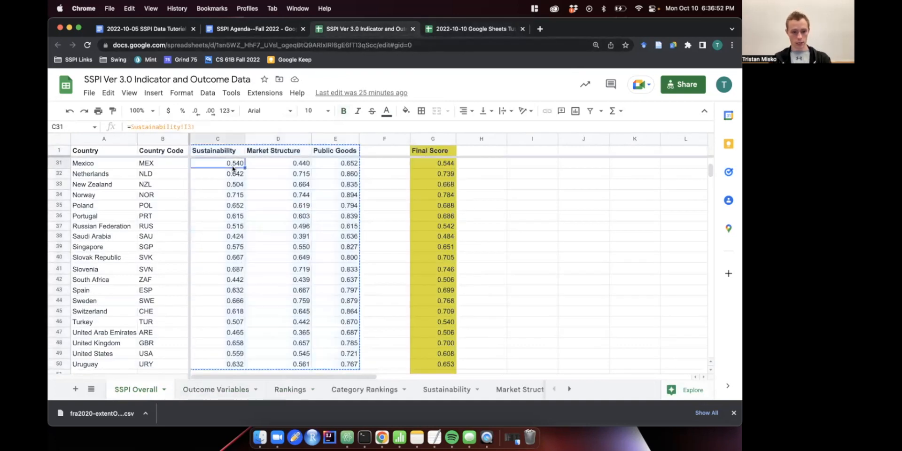
left_click(447, 389)
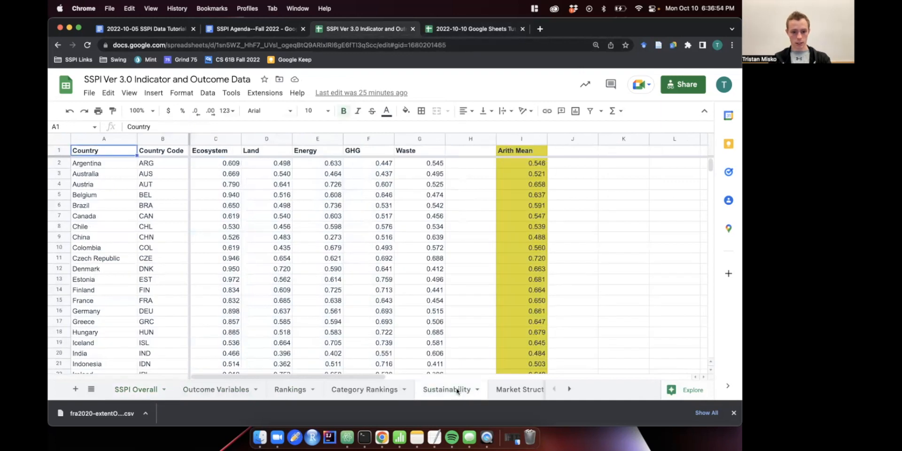
left_click(534, 165)
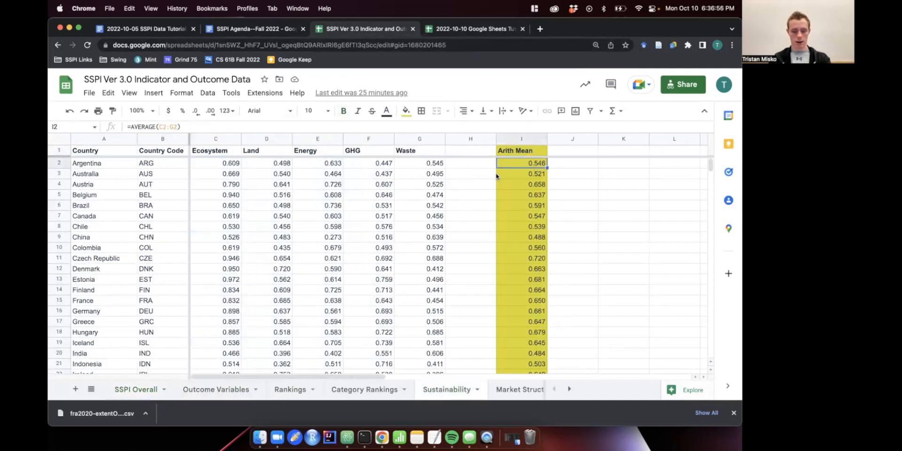
left_click(136, 393)
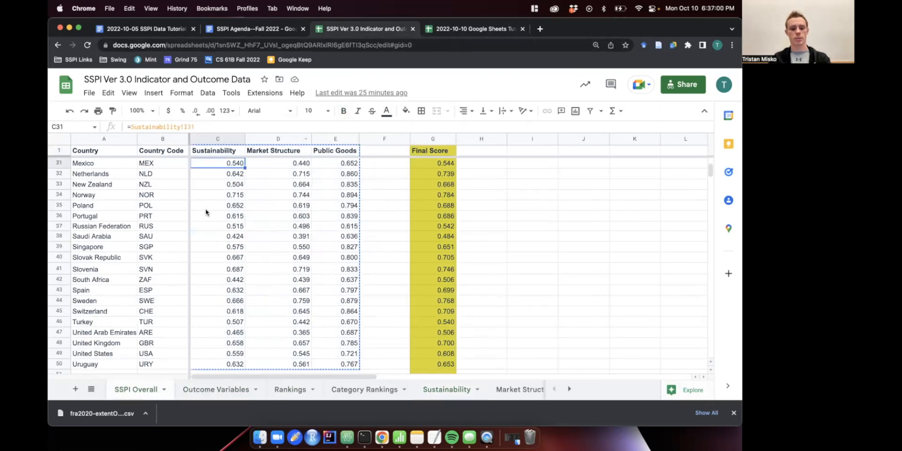
left_click_drag(236, 166, 339, 322)
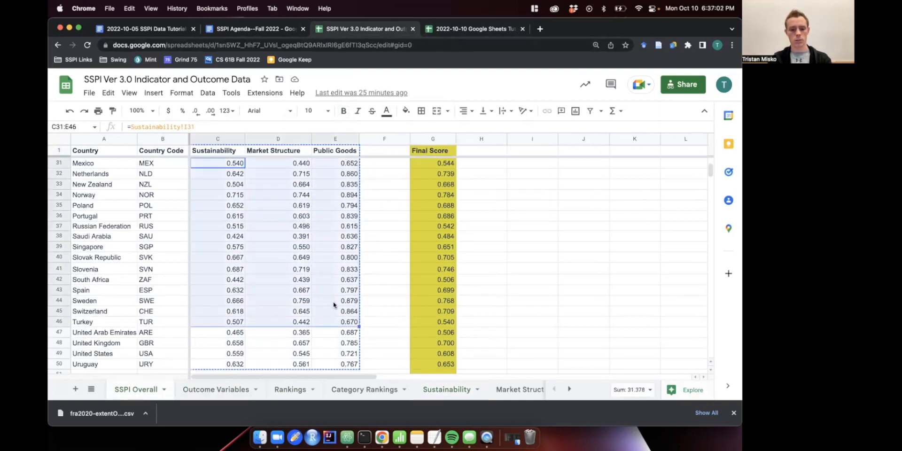
left_click(315, 195)
left_click_drag(215, 164, 329, 334)
left_click(236, 164)
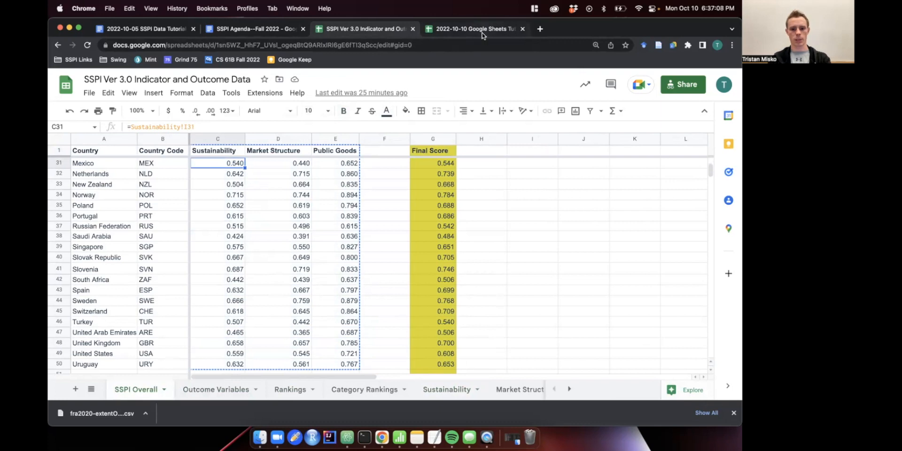
left_click(221, 206)
Step: Reselect the three category score columns with their headers through Uruguay, range C1:E50, in the source SSPI Overall sheet
left_click(214, 154)
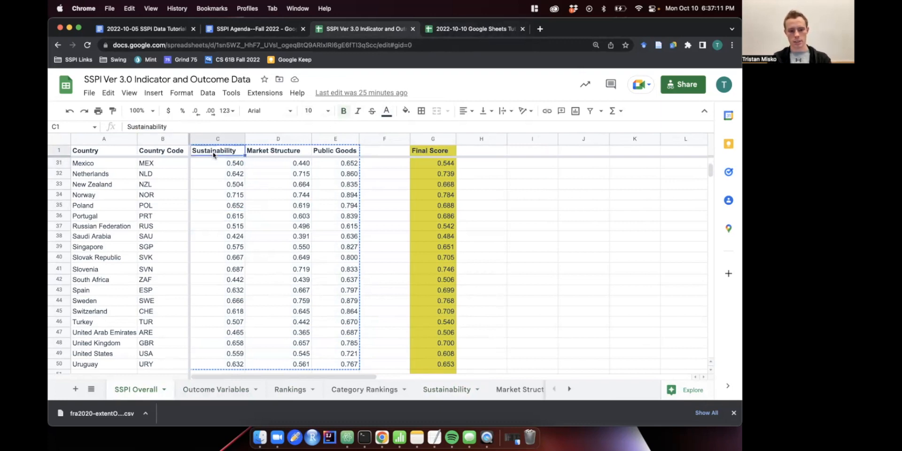
key("shift+Right")
key("shift+Right")
key("super+shift+Down")
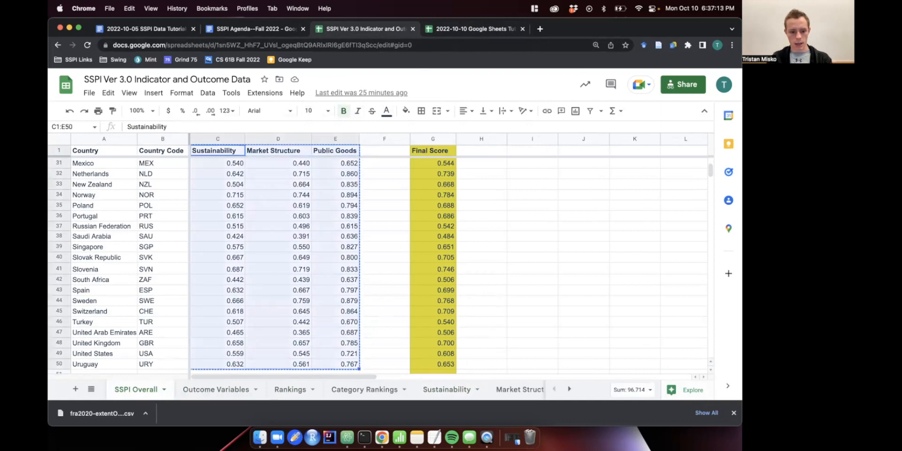
scroll(297, 209, "down", 3)
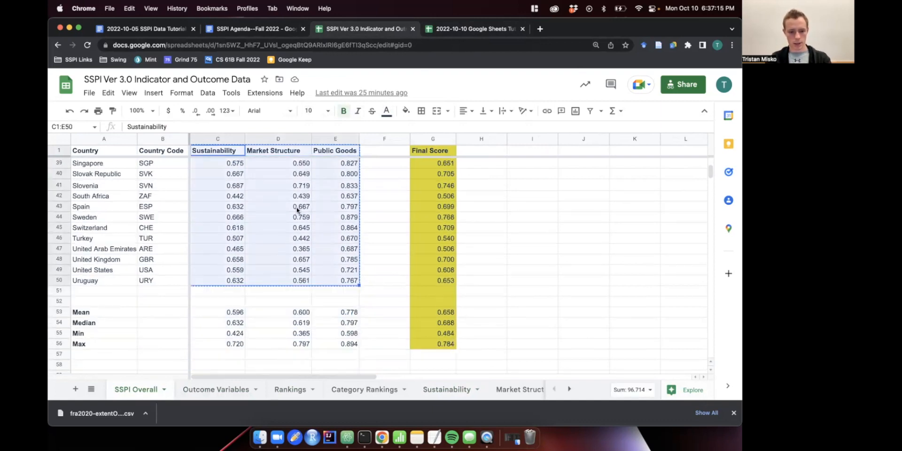
right_click(297, 207)
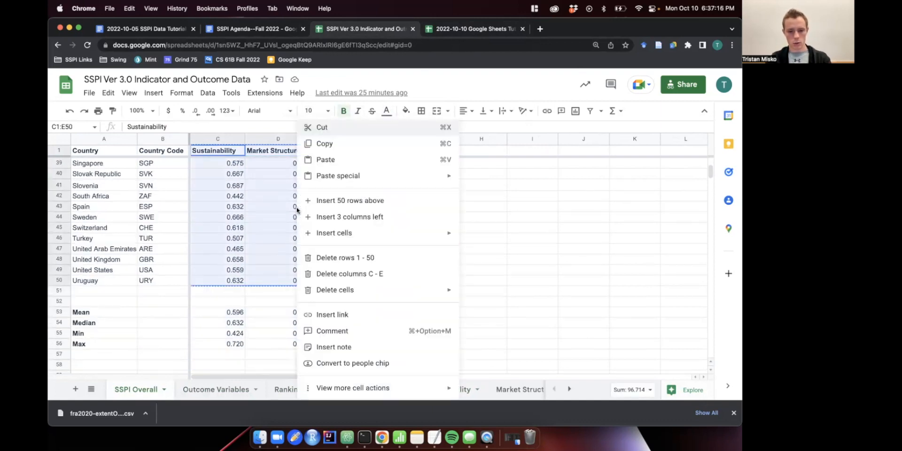
Step: Switch to the tutorial spreadsheet and paste the copied score columns as values only, starting at cell C1
left_click(471, 28)
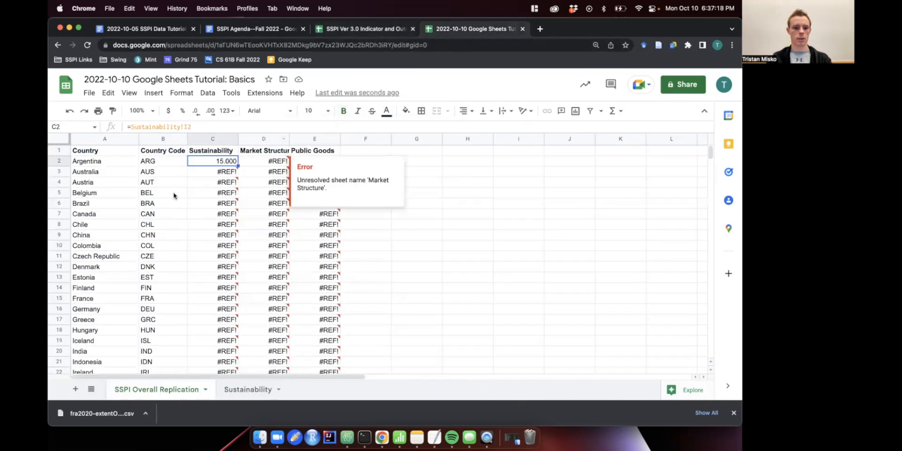
right_click(217, 151)
mouse_move(253, 169)
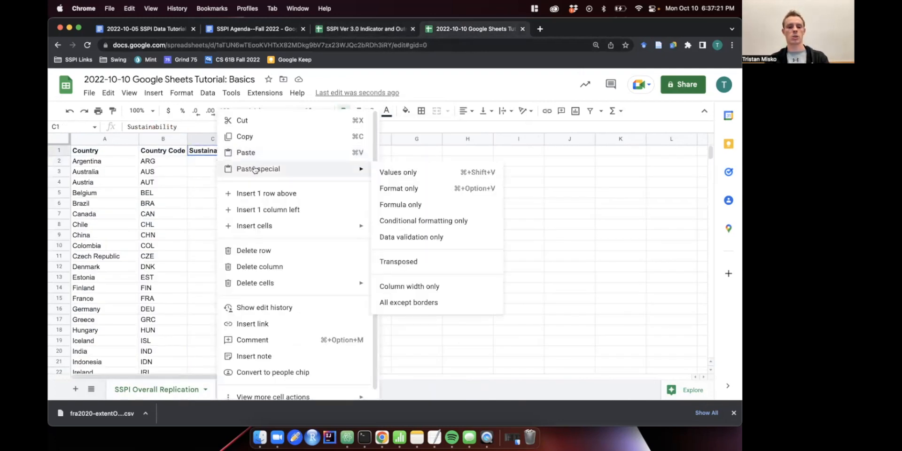
key("super+v")
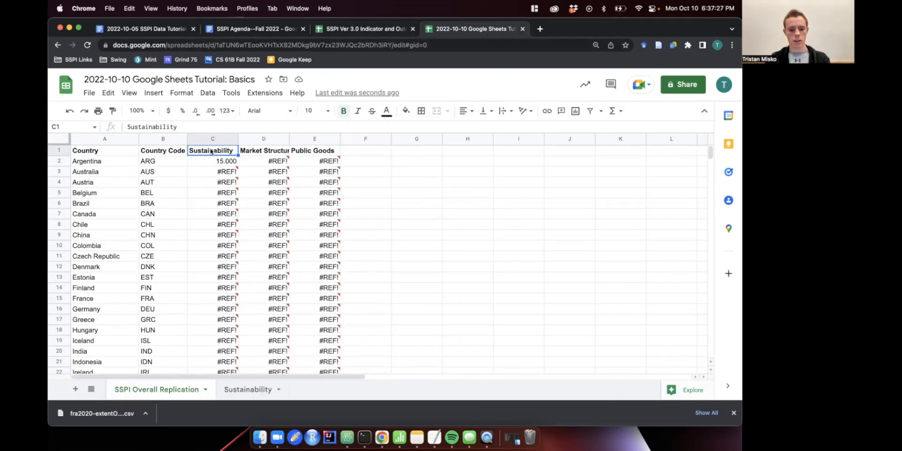
key("super+shift+v")
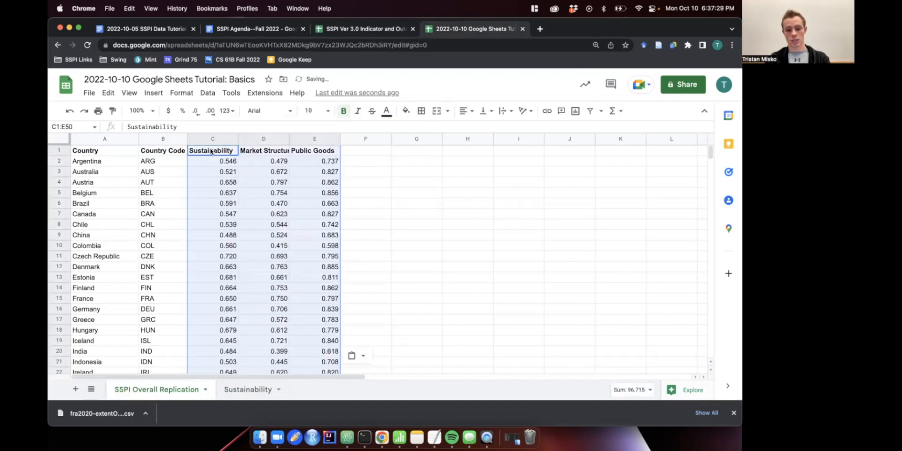
Step: Compare Argentina's pasted scores in the tutorial sheet with the formulas behind the Sustainability scores in the source spreadsheet
left_click(232, 163)
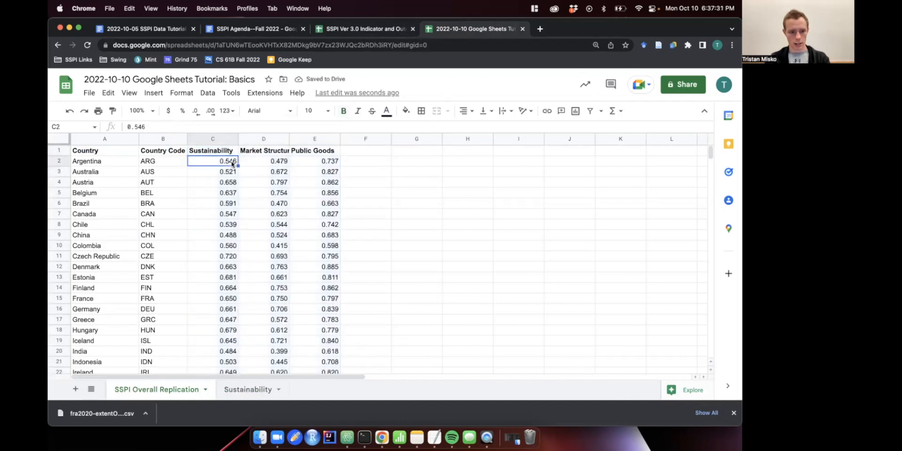
left_click(366, 29)
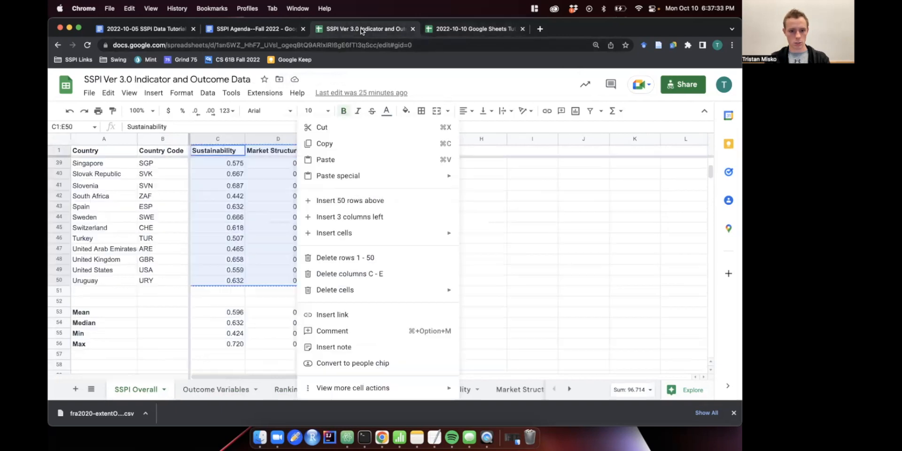
scroll(226, 237, "up", 10)
left_click(234, 174)
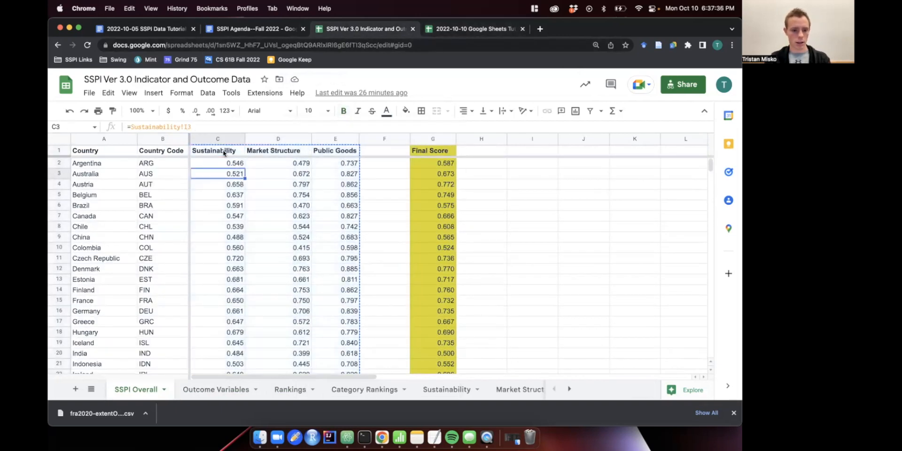
left_click(226, 166)
left_click(457, 30)
left_click(163, 126)
left_click(301, 181)
left_click(366, 161)
left_click(292, 161)
Step: Narrow the Sustainability column C slightly and select Argentina's Sustainability score in cell C2
left_click_drag(238, 139, 236, 139)
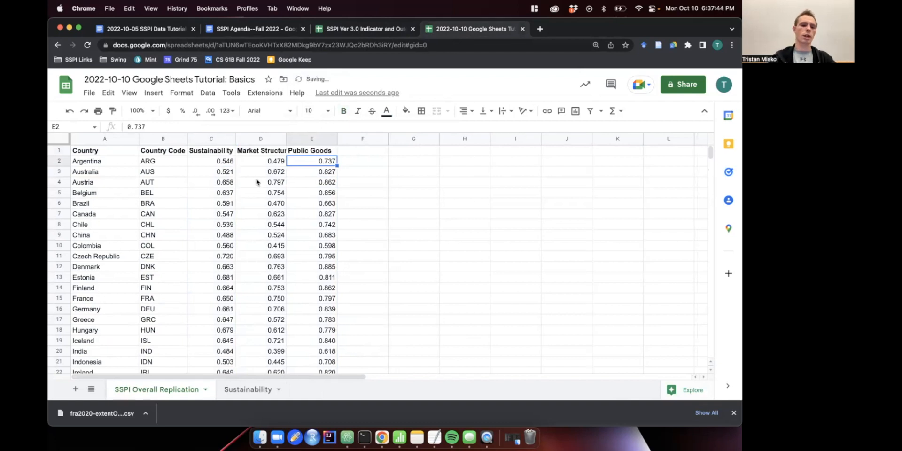
left_click(105, 151)
left_click(229, 161)
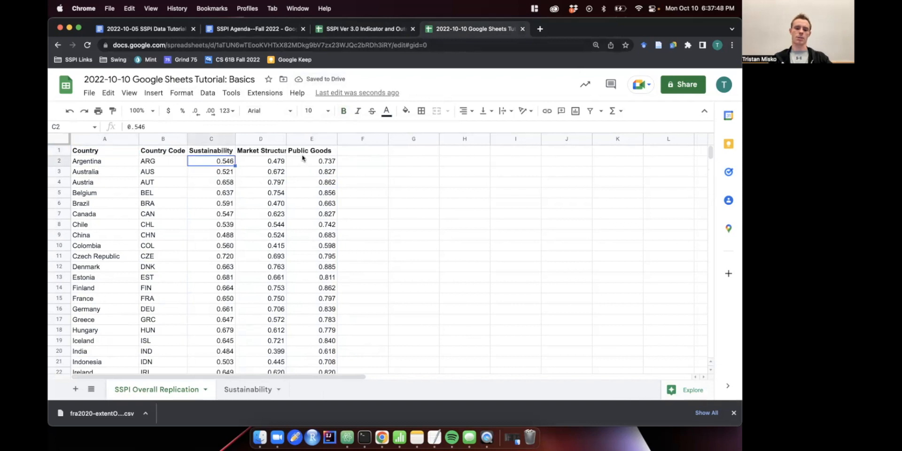
Step: Paste the copied category score columns with their formulas into the tutorial sheet, starting at cell C1
left_click(216, 153)
right_click(217, 155)
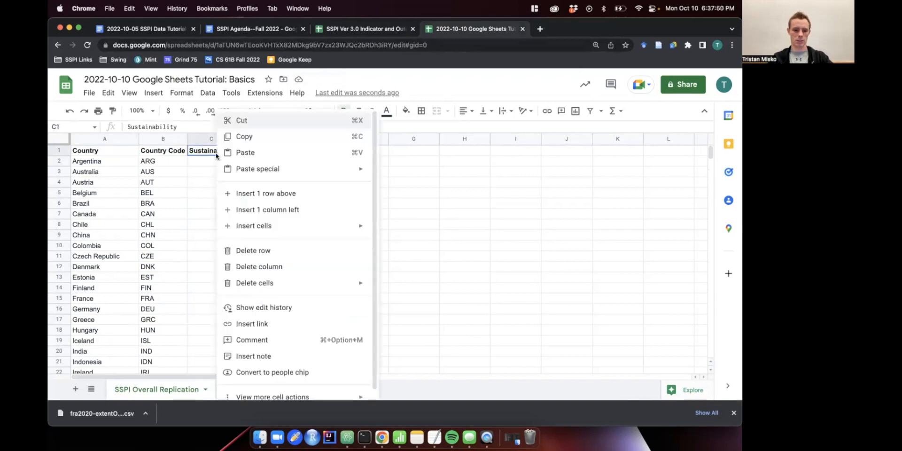
mouse_move(254, 170)
left_click(246, 153)
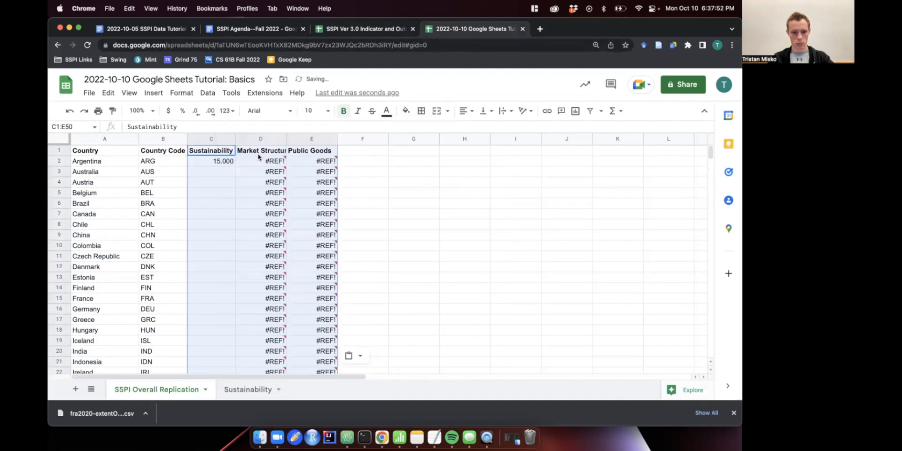
mouse_move(267, 172)
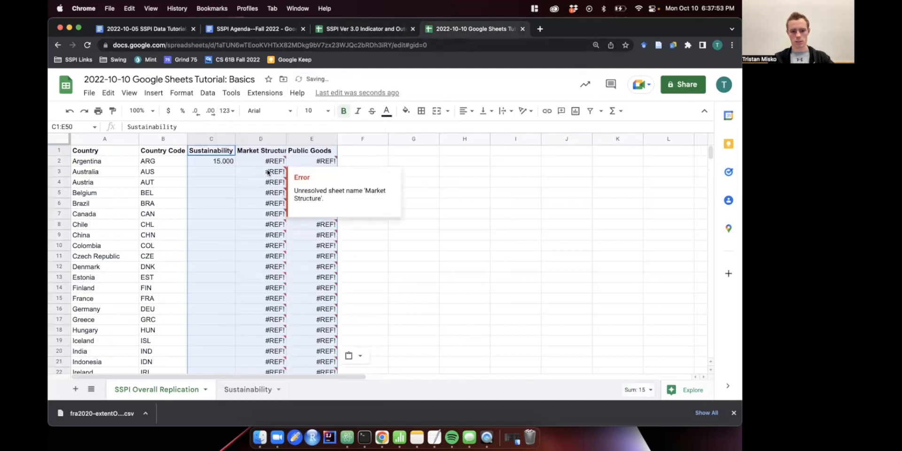
Step: Replace the broken references in C1:E50 with the plain category score values
right_click(202, 151)
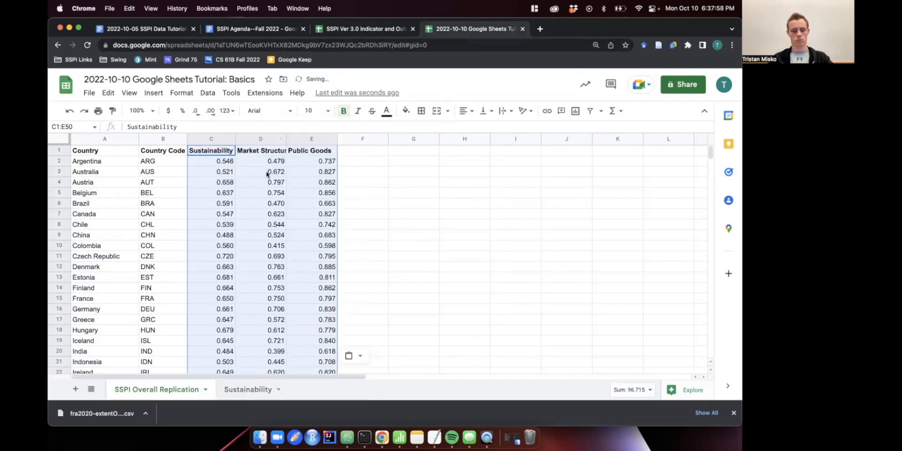
left_click(226, 161)
left_click(224, 151)
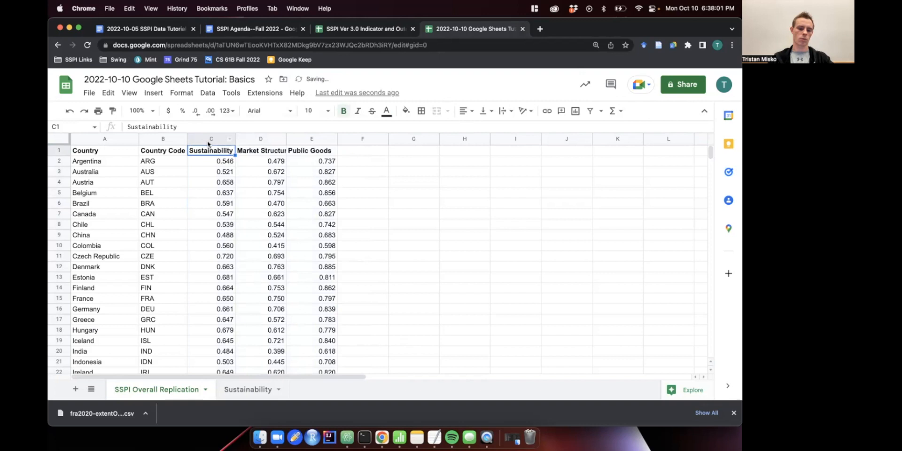
scroll(295, 182, "down", 10)
scroll(296, 182, "up", 10)
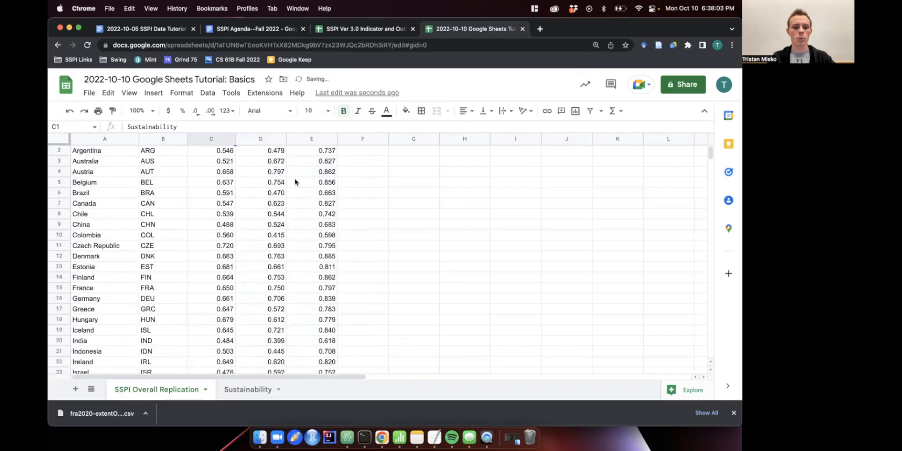
Step: Enter the sample formula =1+2 in cell F2 of Argentina's row
left_click(367, 147)
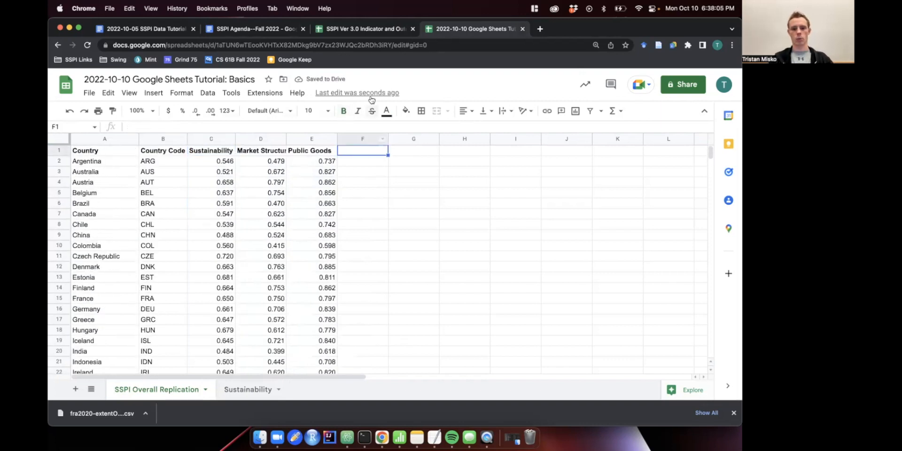
left_click(222, 162)
left_click(362, 162)
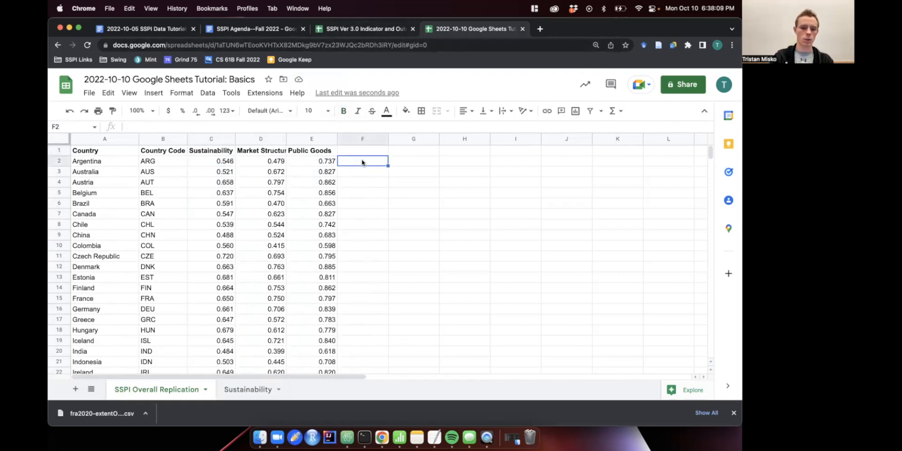
left_click(178, 125)
type("=")
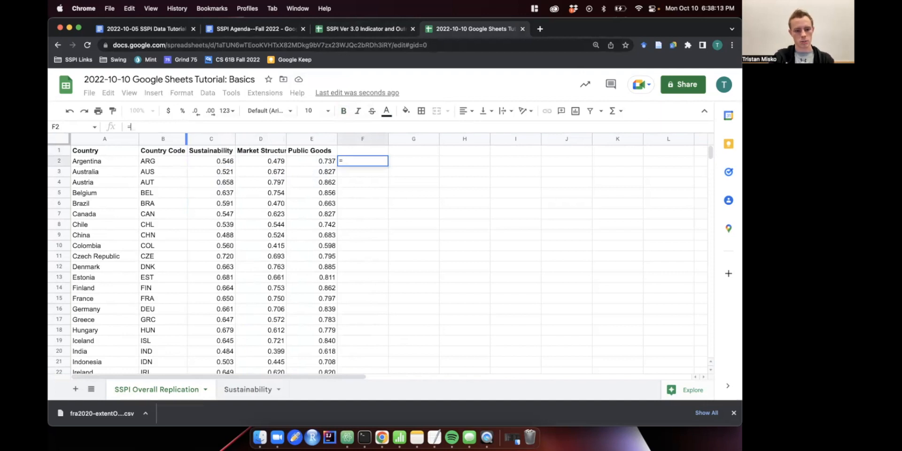
type("1+2")
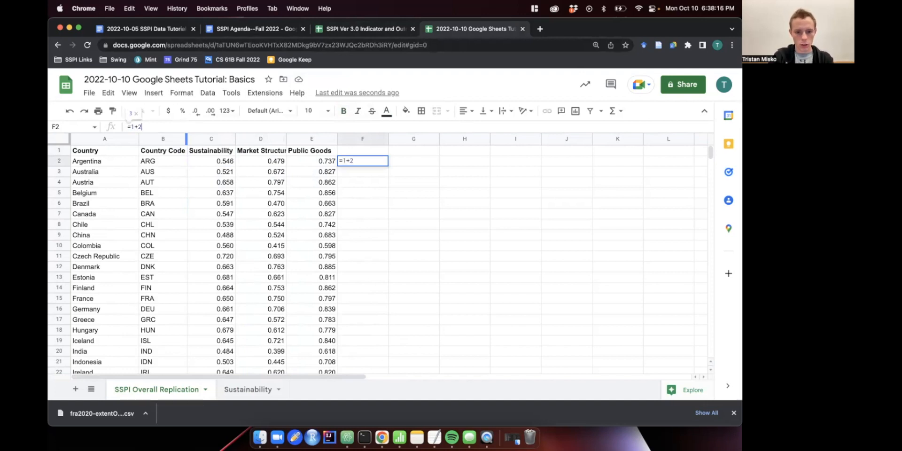
key("Return")
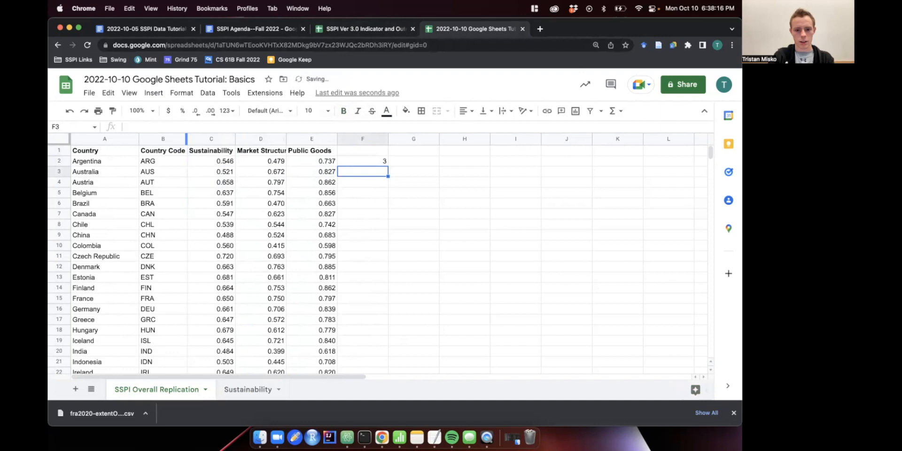
Step: Replace the contents of F2 with the hard-coded average =(0.546 + 0.479 + 0.737)/3
left_click(364, 163)
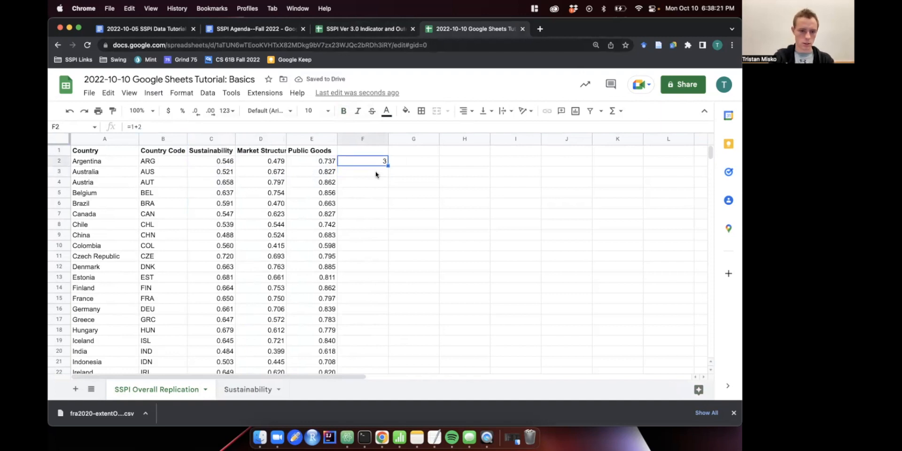
type("=")
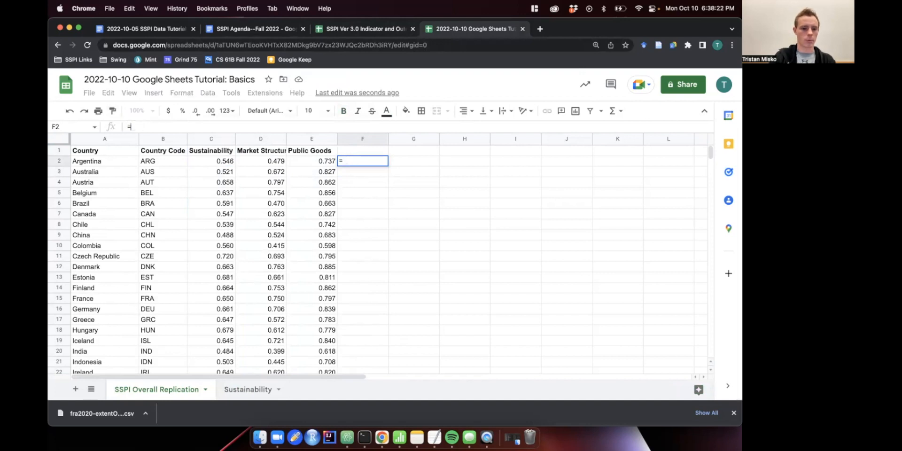
type("0.5467")
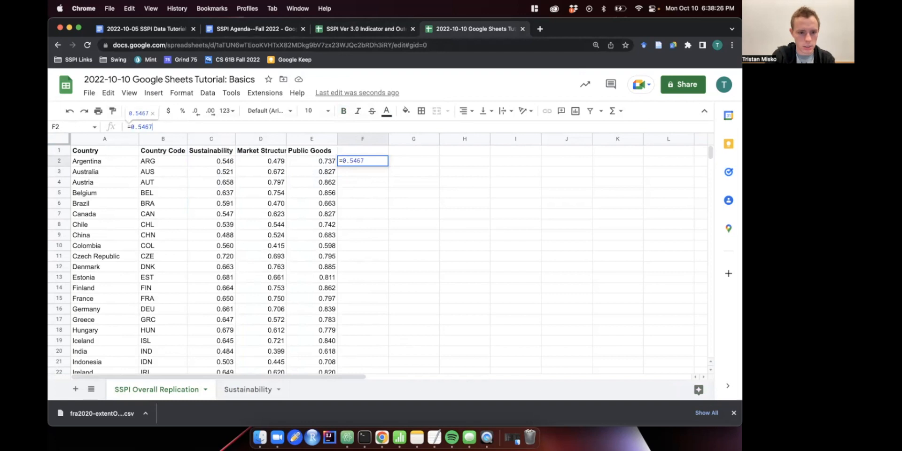
key("BackSpace")
type(" + 0.479 + ")
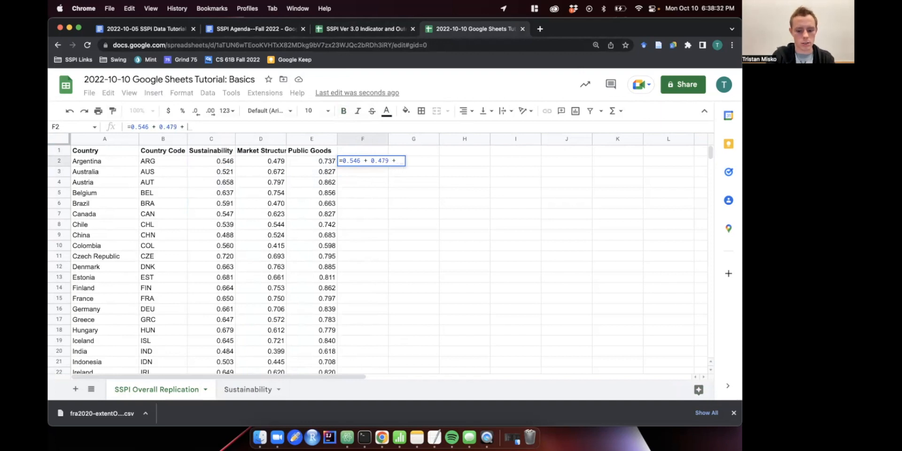
type("0.737)")
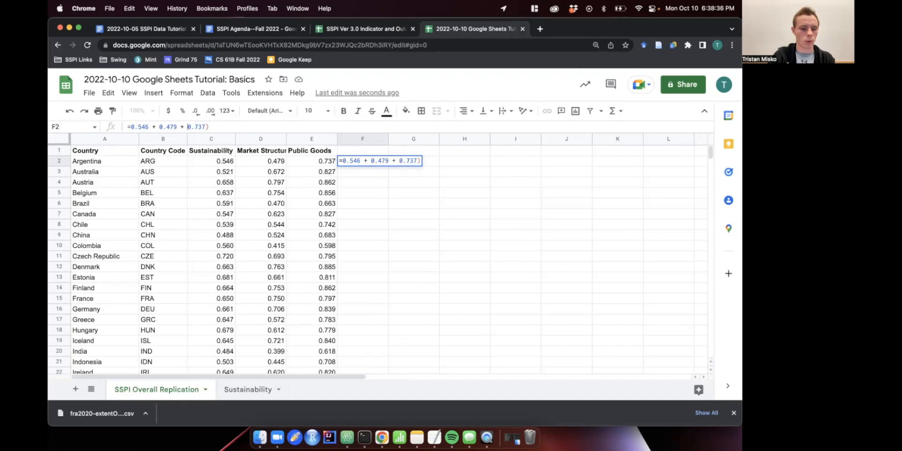
key("ctrl+Left")
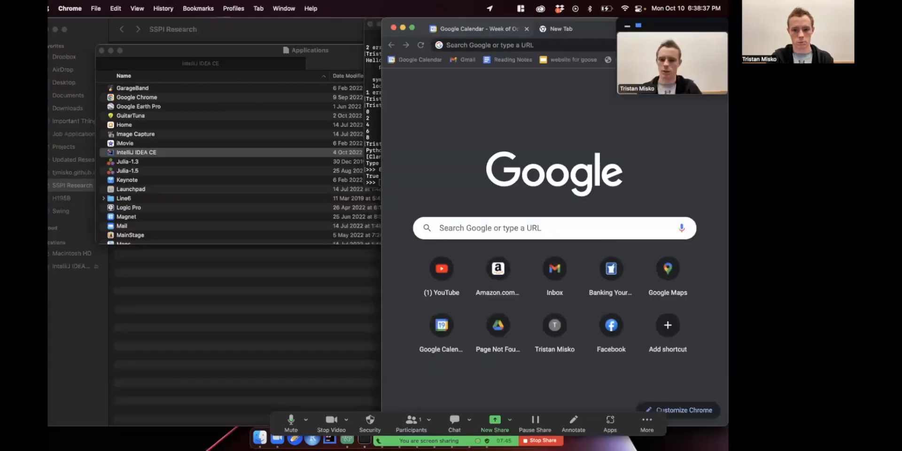
key("ctrl+Right")
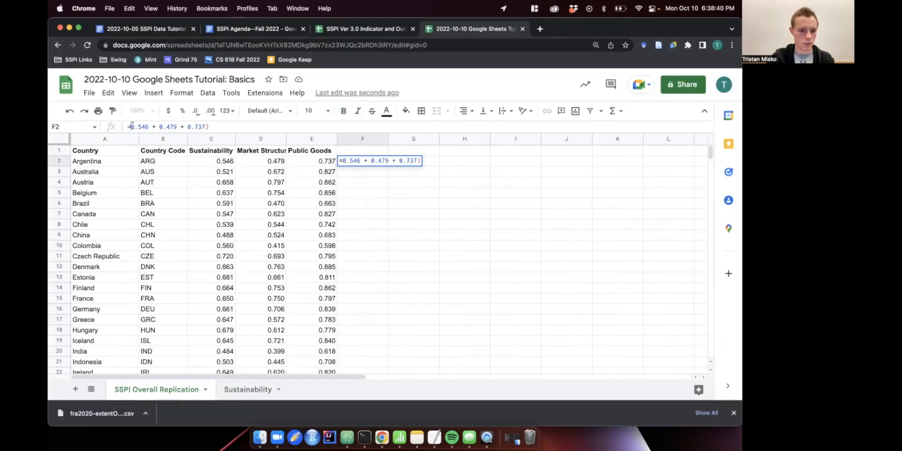
left_click(132, 127)
type("(")
type("/3")
key("Return")
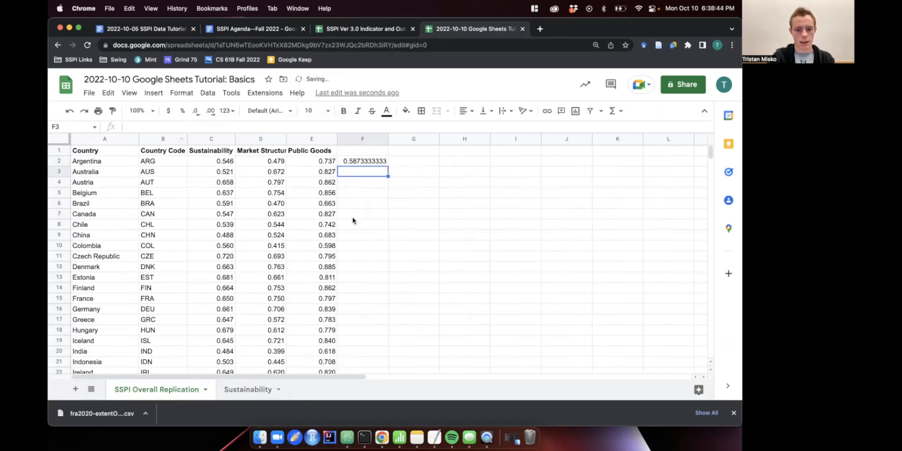
Step: Compare Argentina's average with its Final Score formula in the source spreadsheet, returning to the tutorial spreadsheet
left_click(369, 35)
left_click(440, 163)
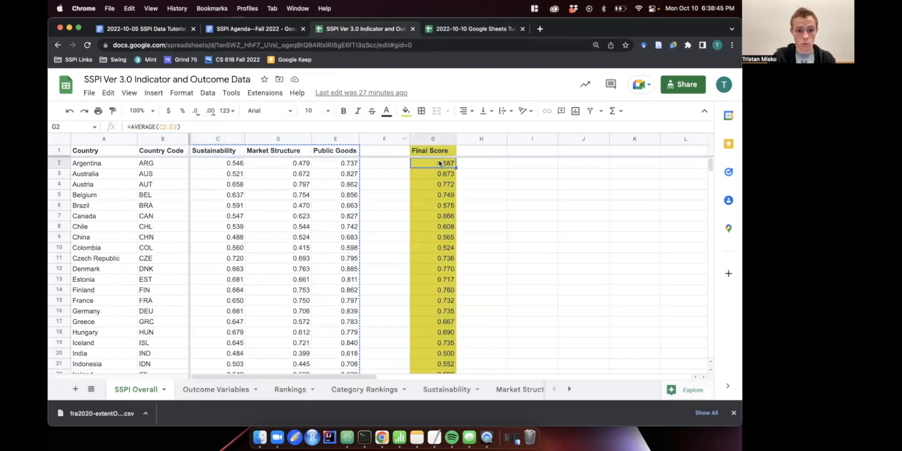
left_click(458, 30)
Step: Clear the hard-coded average from cell F2 and keep that cell selected
left_click(363, 162)
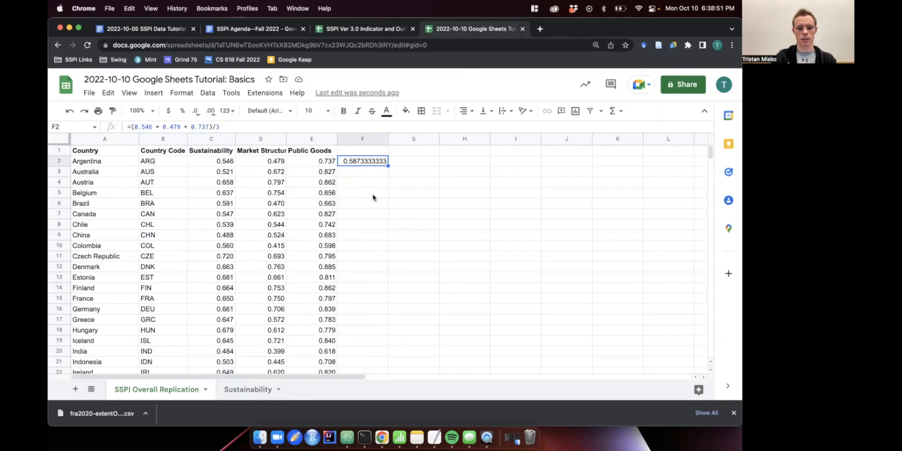
key("Delete")
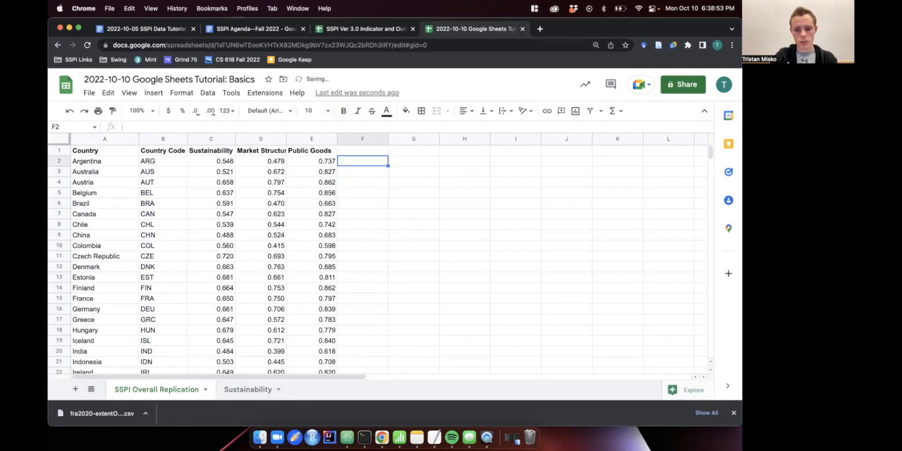
left_click(386, 173)
left_click(364, 161)
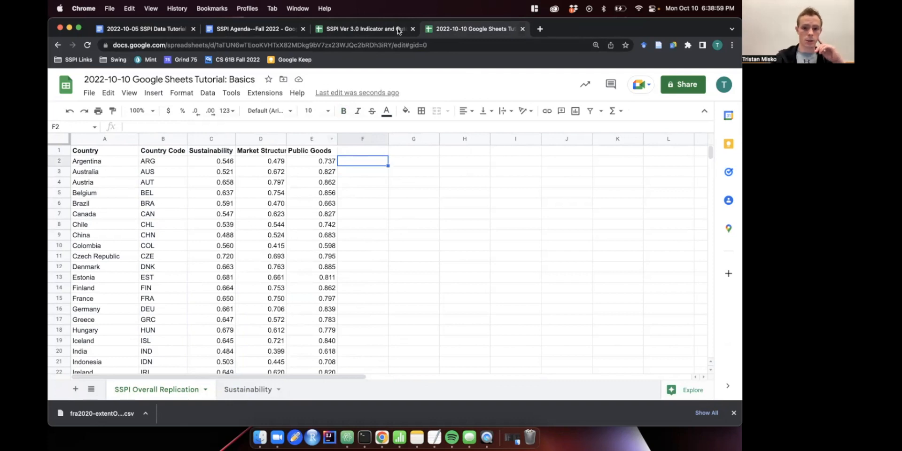
Step: Switch to the source spreadsheet and examine Argentina's Market Structure reference and the Sustainability sheet's mean formula
left_click(374, 29)
left_click(270, 165)
left_click(215, 127)
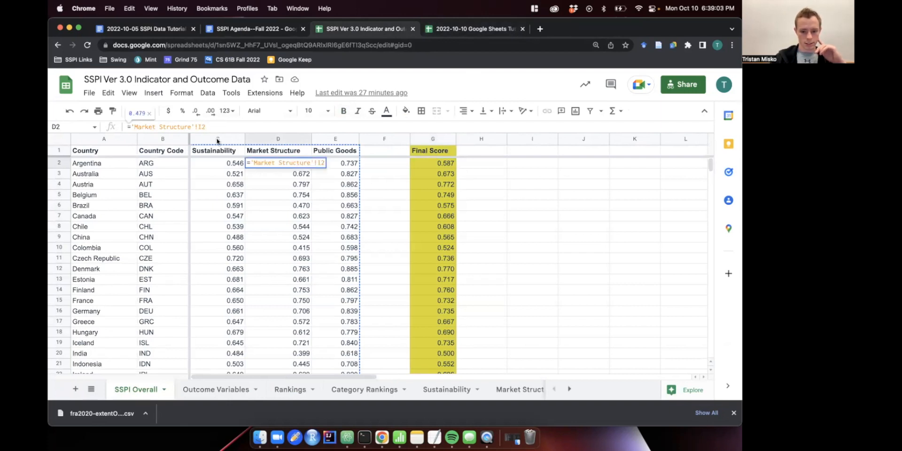
left_click(447, 389)
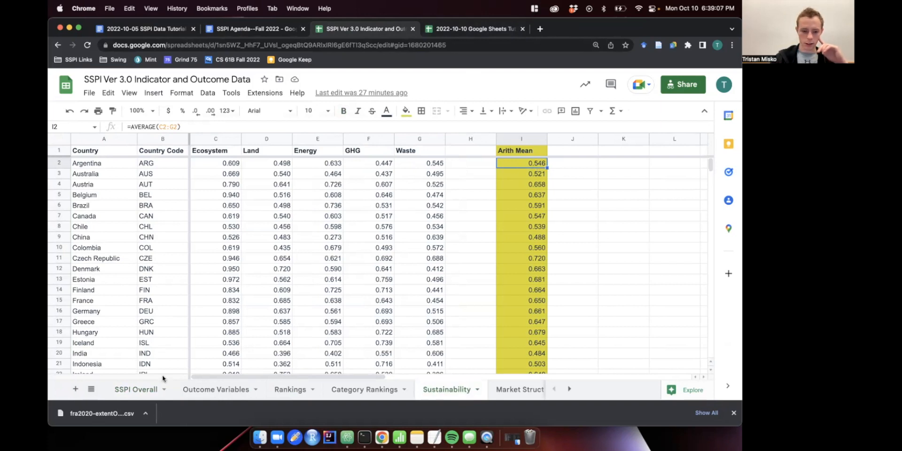
left_click(127, 397)
Step: Switch to the tutorial spreadsheet, enter =(C2+D2+E2)/3 in cell F2 and decline the autofill suggestion for the other rows
left_click(461, 27)
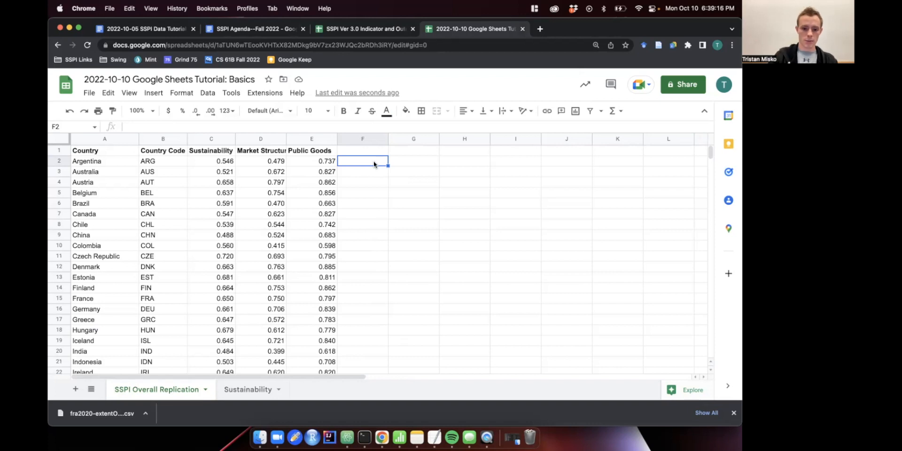
type("=(")
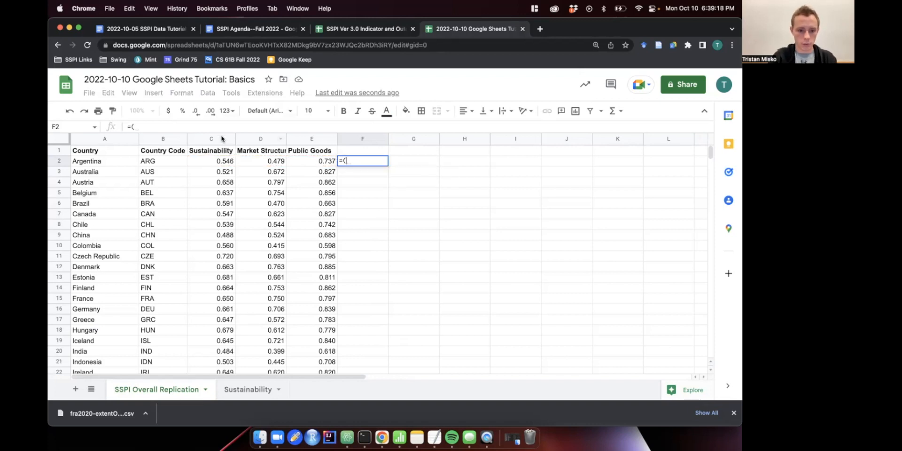
left_click(224, 164)
type("+D2+E")
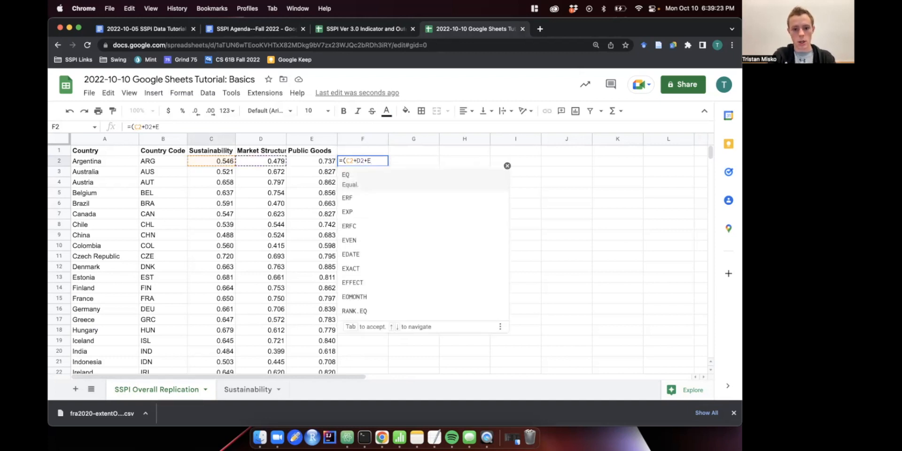
key("BackSpace")
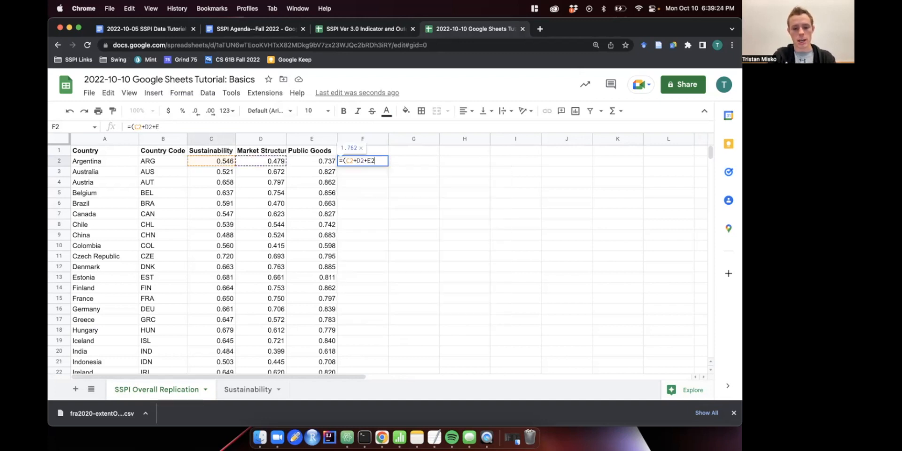
left_click(322, 161)
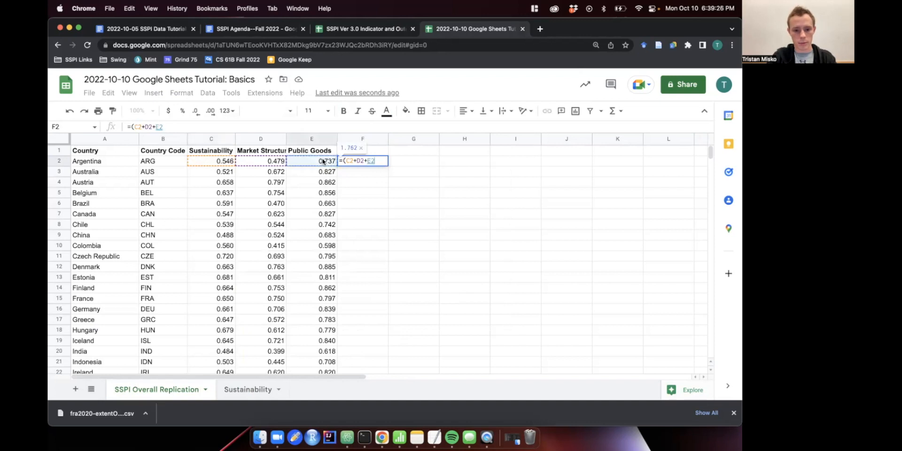
type(")")
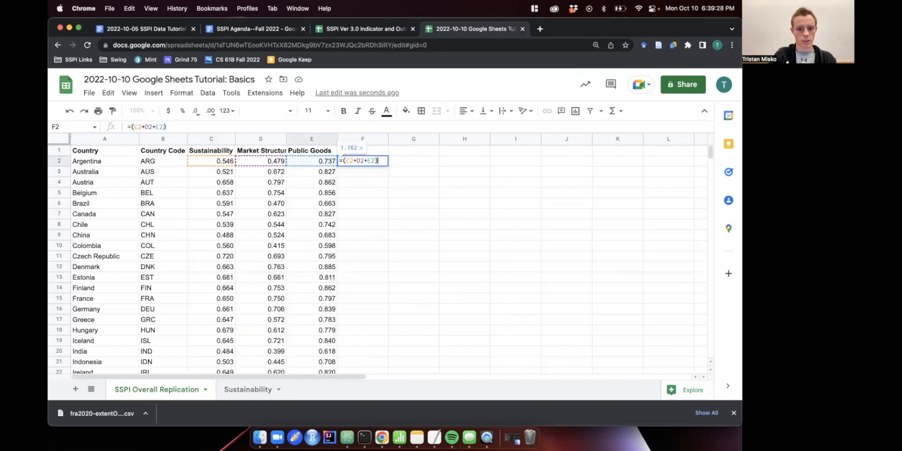
type("/3")
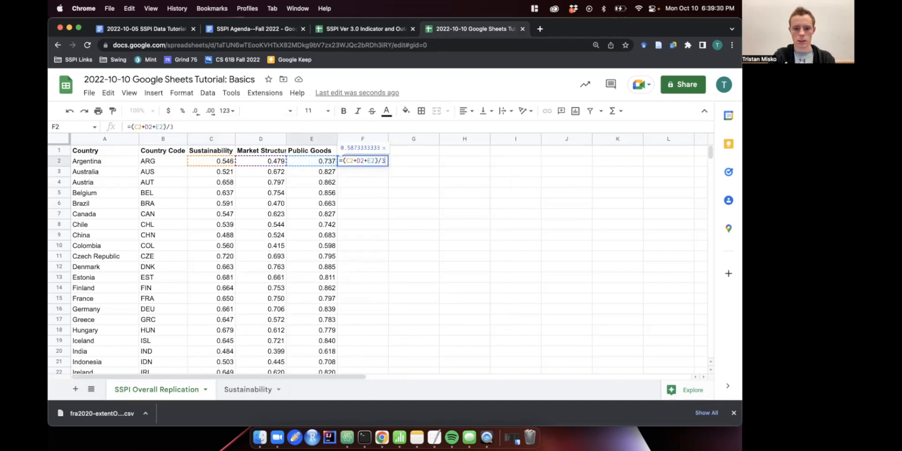
key("Return")
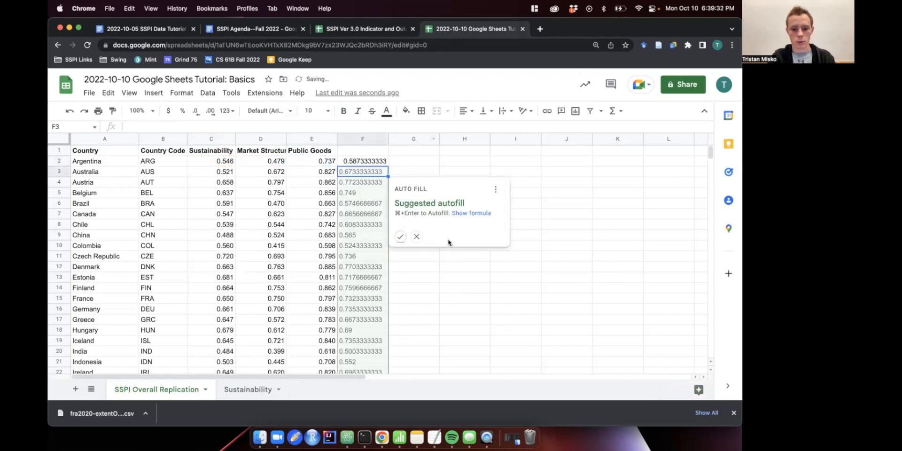
left_click(414, 239)
Step: Review the cell references in the F2 average formula, then select the adjacent empty cell G2
left_click(363, 160)
left_click(163, 127)
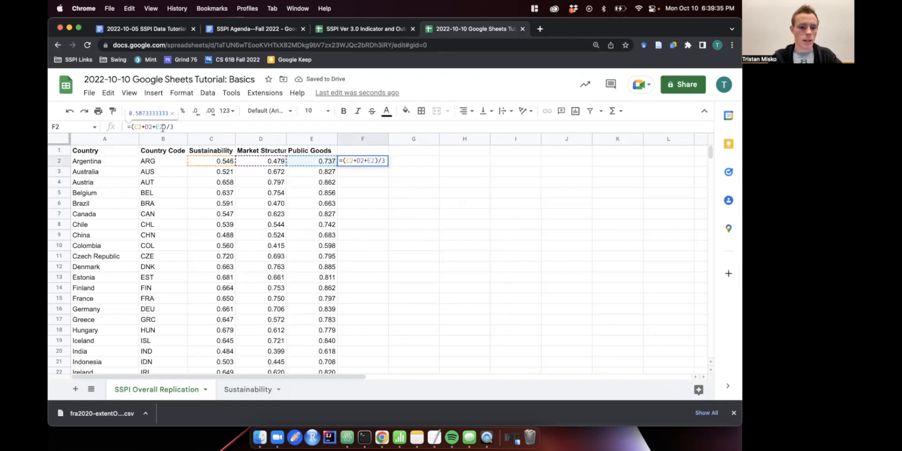
left_click(403, 166)
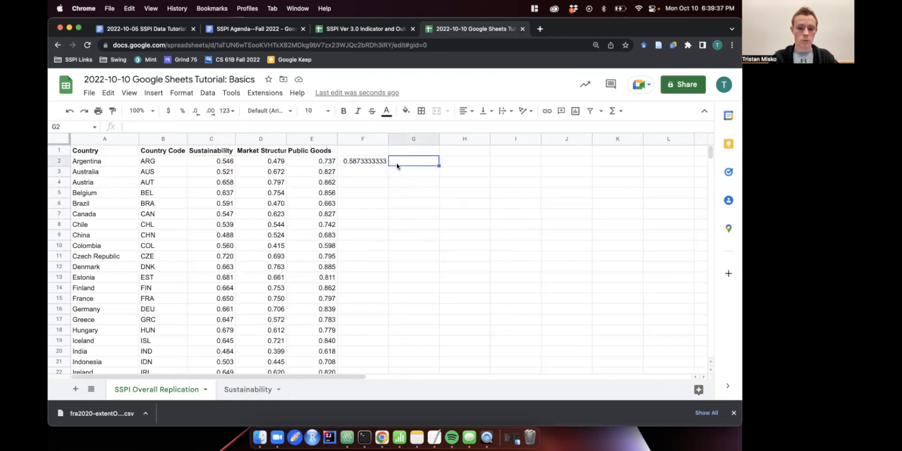
Step: Test the F2 average formula by setting Argentina's Sustainability score in C2 to 0.600, and undo that change
left_click(219, 162)
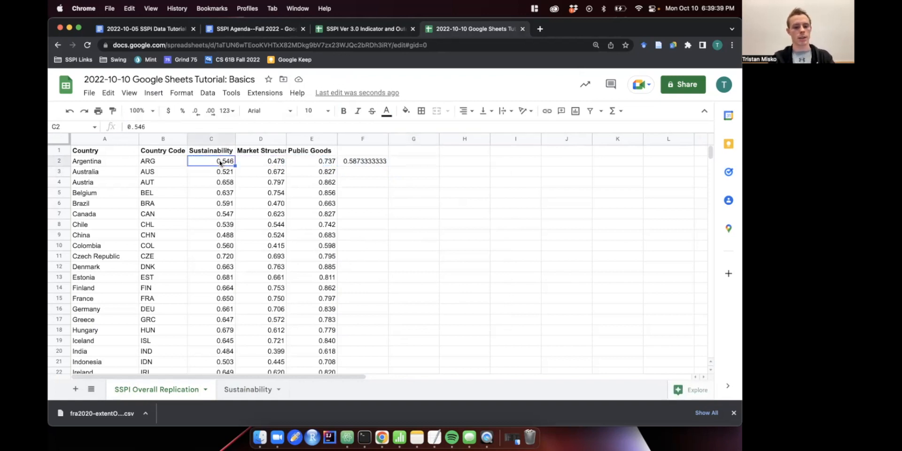
left_click(151, 130)
key("BackSpace")
key("BackSpace")
key("BackSpace")
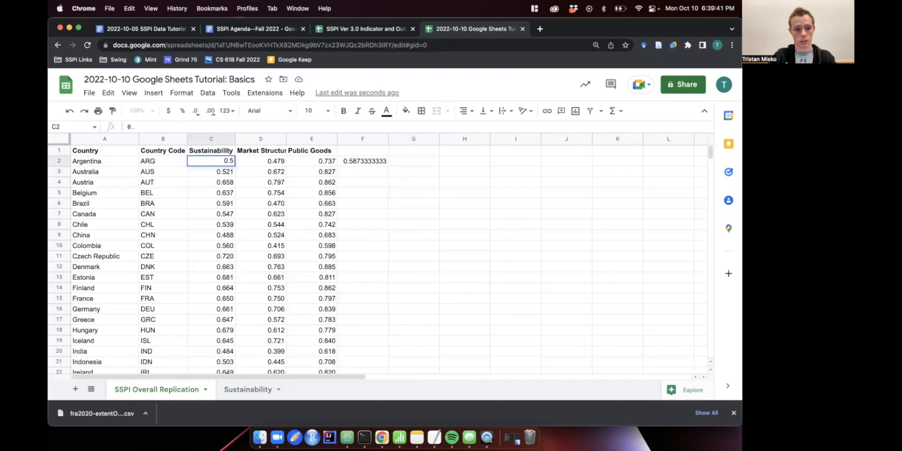
type("600")
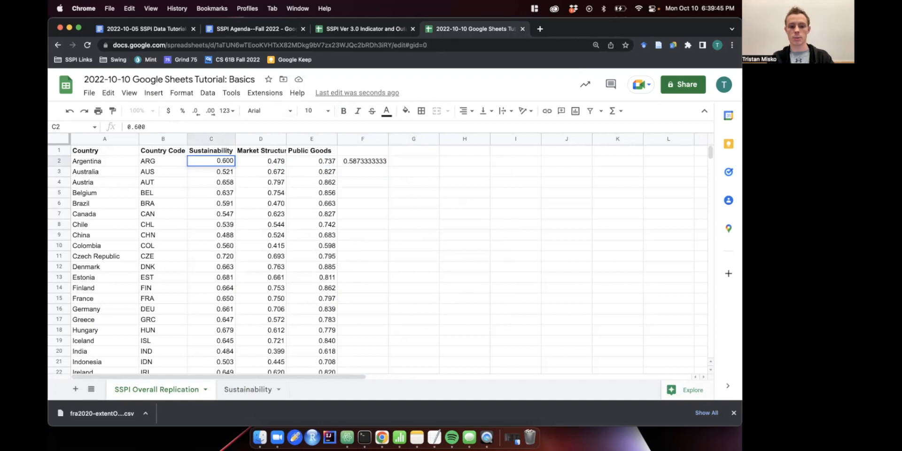
key("Return")
left_click(362, 161)
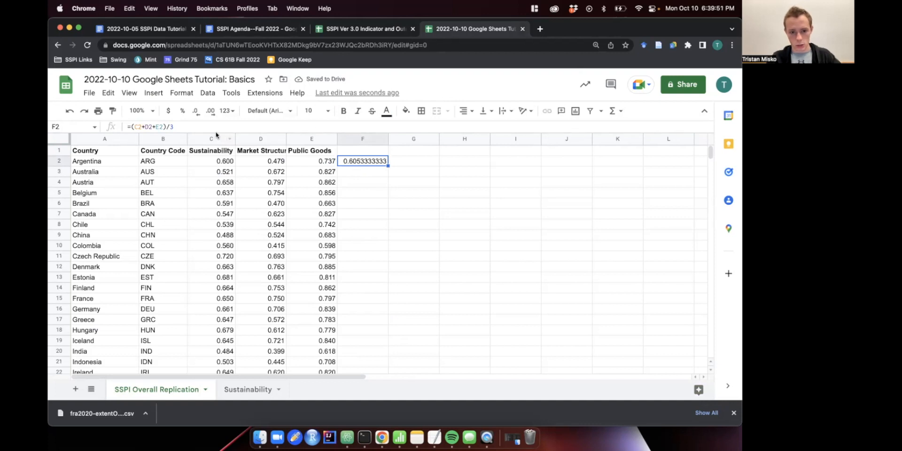
key("super+z")
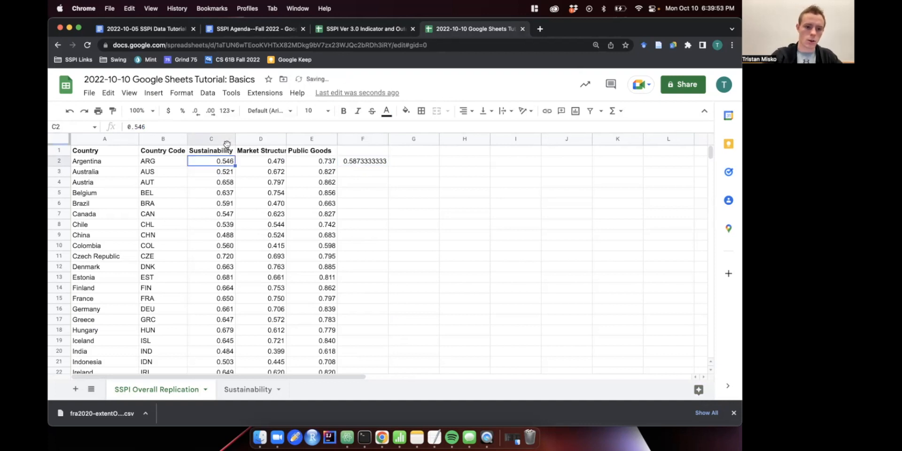
left_click(365, 163)
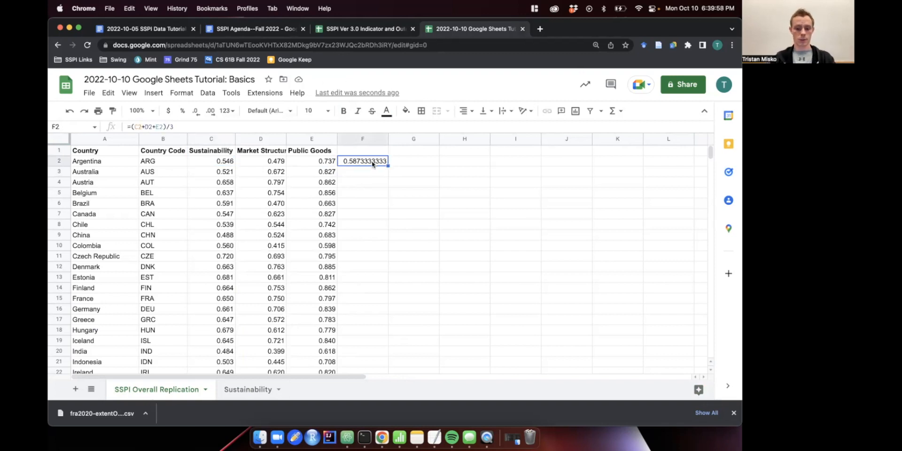
Step: Fill the average formula from F2 down through F5
left_click(431, 162)
left_click(353, 162)
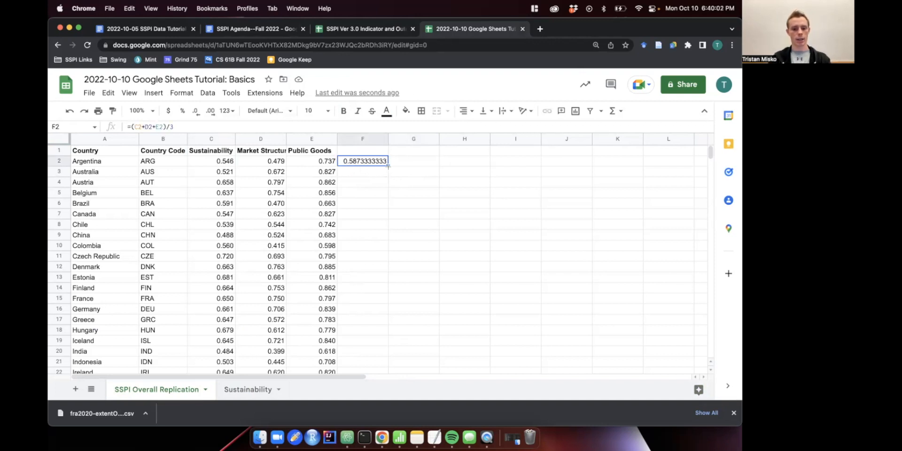
left_click_drag(388, 165, 383, 196)
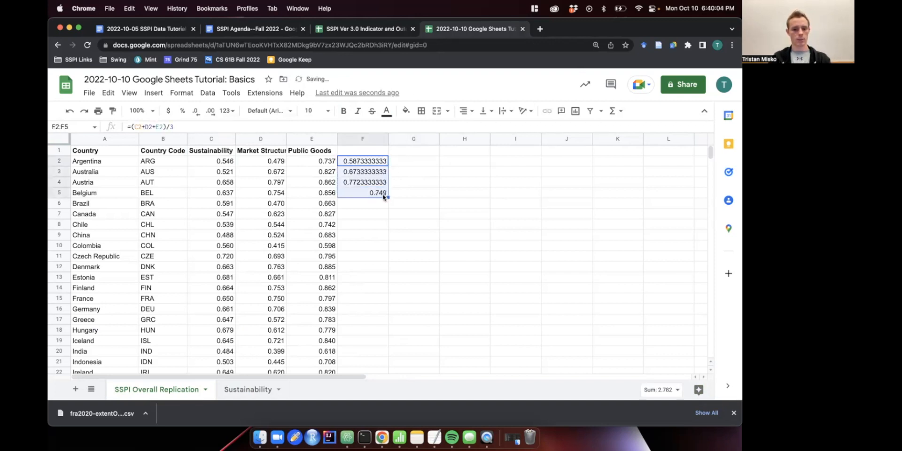
Step: Inspect the formulas in F3 and F4 and compare them with the category scores in columns C to E of rows 2 to 4
left_click(373, 173)
key("Return")
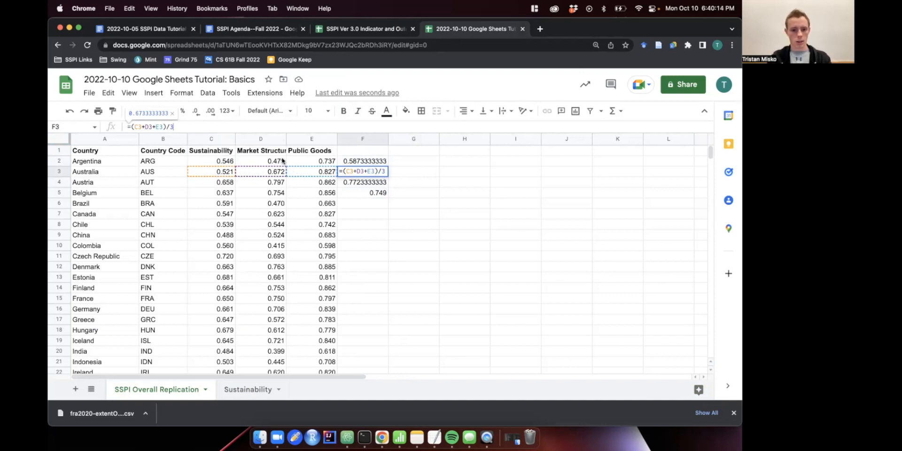
left_click_drag(224, 160, 323, 160)
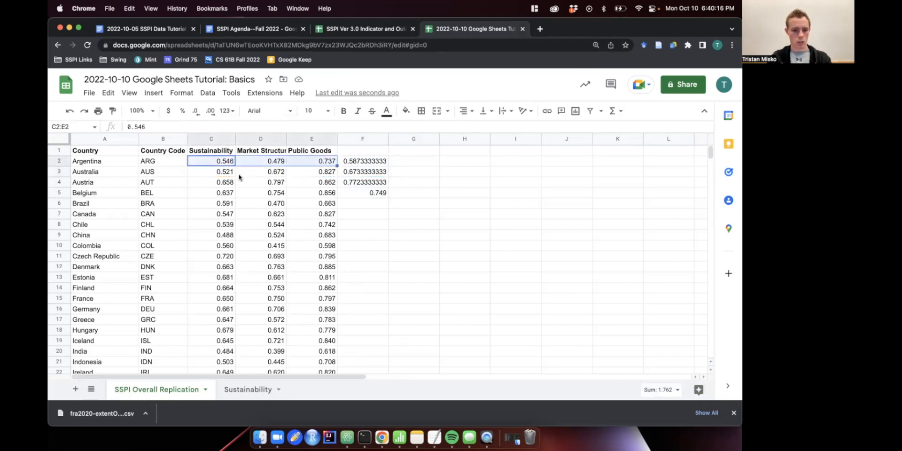
left_click_drag(230, 174, 336, 171)
left_click_drag(195, 184, 331, 183)
left_click(365, 182)
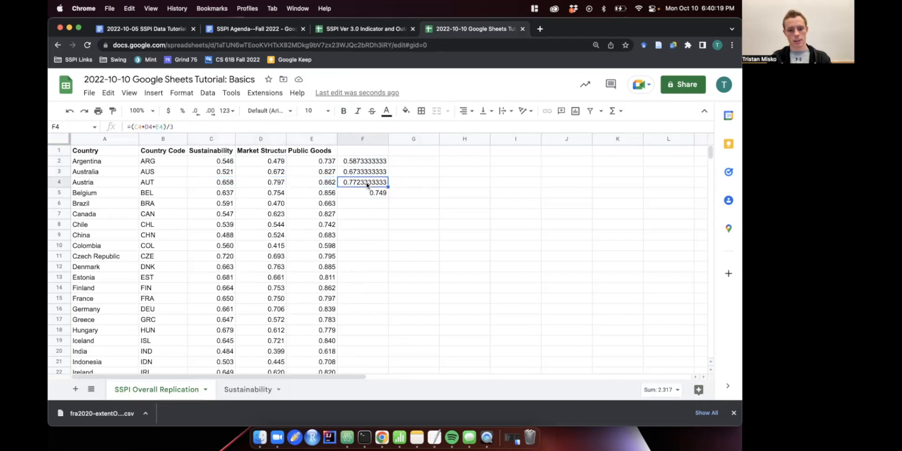
Step: Enter the bold header SSPI Overall Score in F1 and widen column F to fit it
left_click(355, 151)
type("S")
key("BackSpace")
key("super+b")
type("SSPI Overall Score")
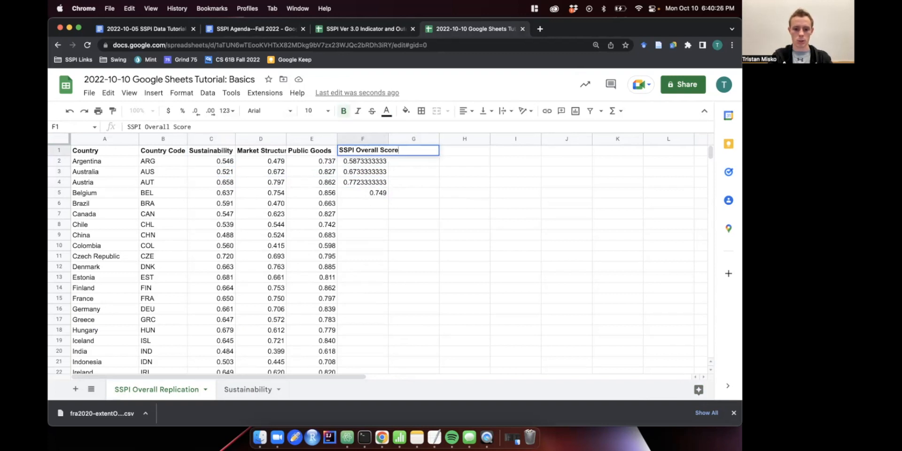
key("Return")
left_click_drag(388, 139, 401, 140)
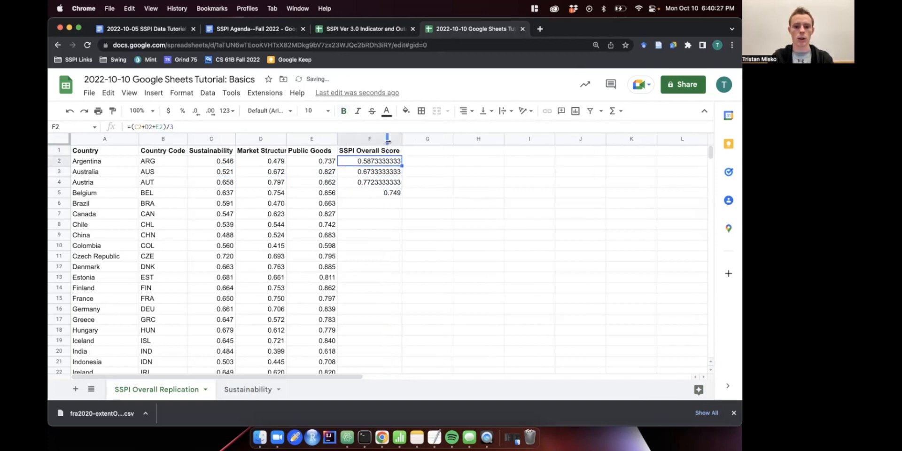
Step: Review Argentina's category scores in row 2 and the average formulas in cells F2 through F5
left_click(218, 163)
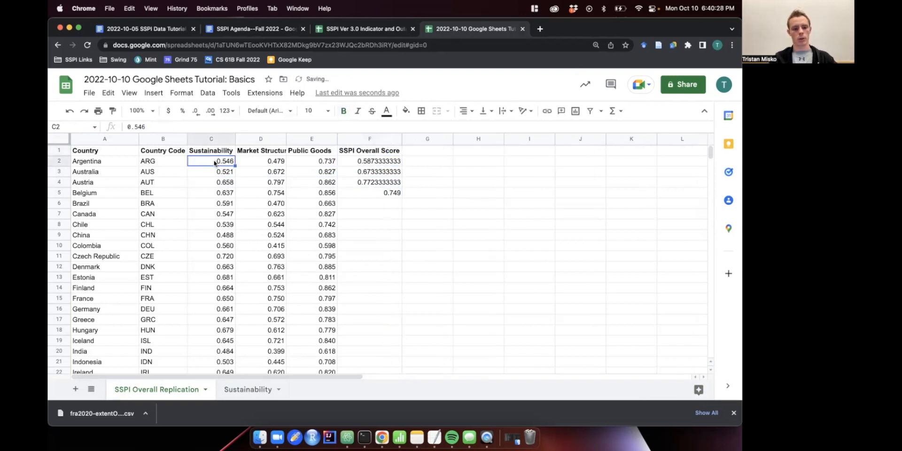
left_click(311, 161)
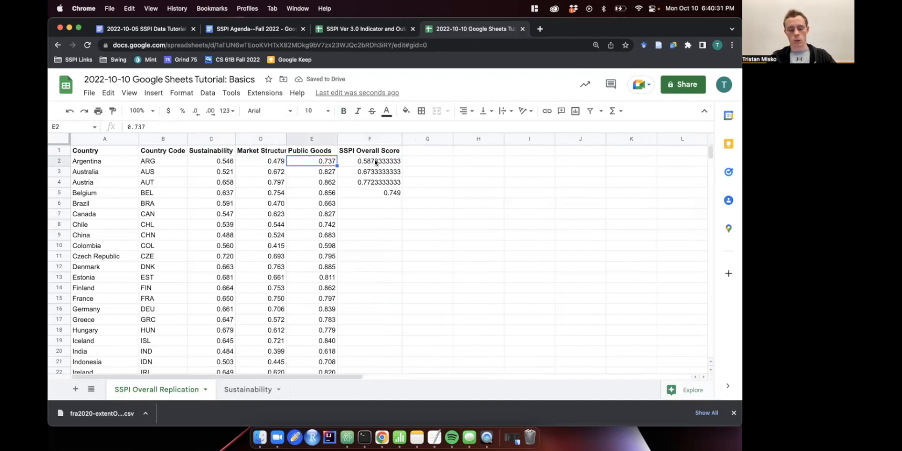
left_click(102, 162)
left_click(219, 163)
left_click(326, 161)
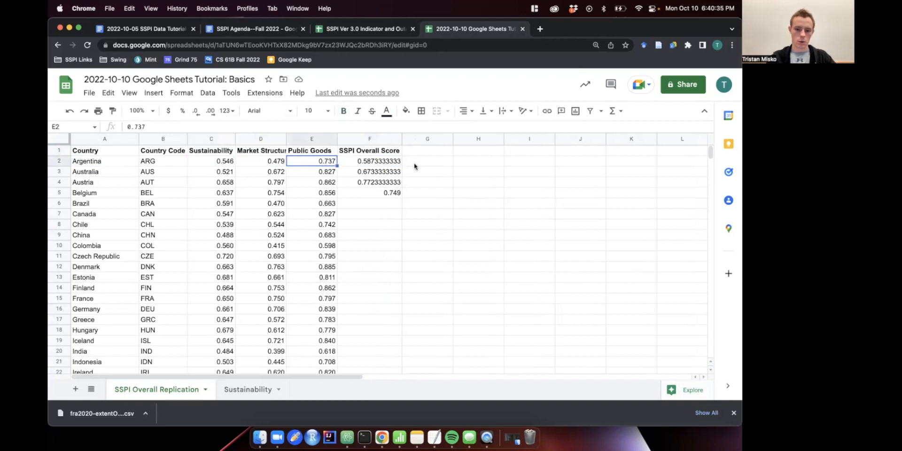
left_click(390, 163)
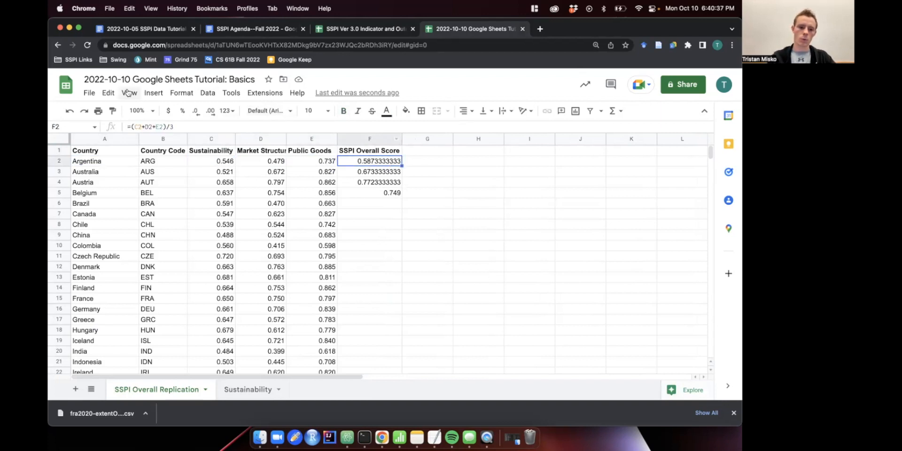
left_click(353, 173)
left_click(365, 183)
left_click(370, 194)
Step: Clear the formulas in F2:F5 and enter =AVERAGE(C2,D2,E2) in cell F2
left_click_drag(371, 166, 371, 196)
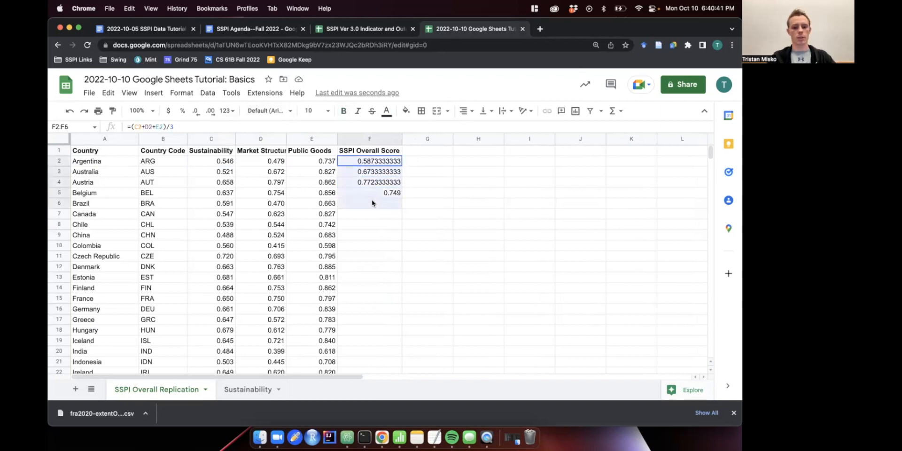
key("Delete")
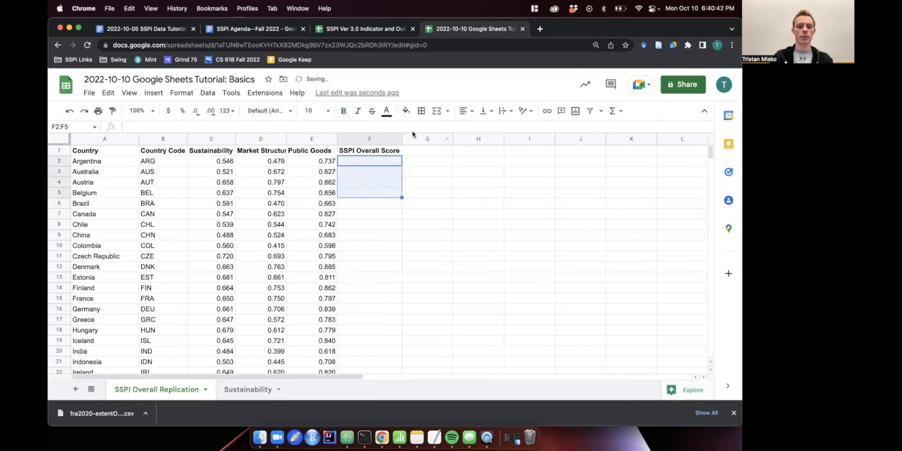
left_click(378, 162)
type("=AVERAG")
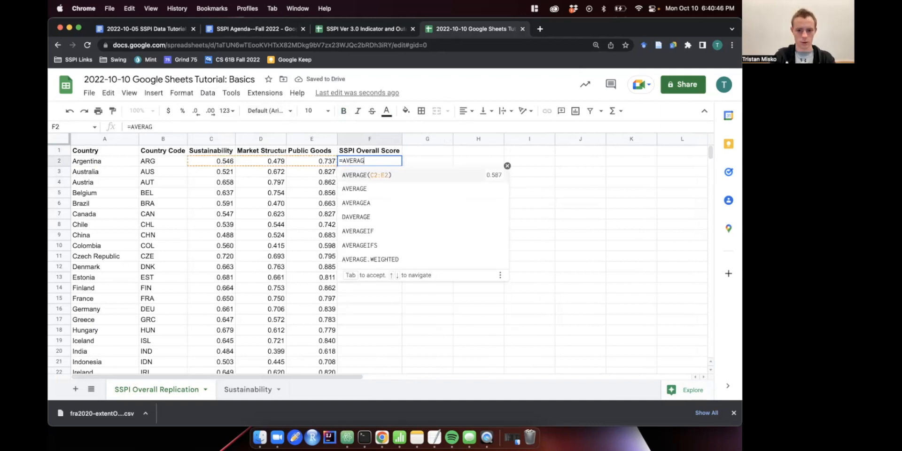
type("E")
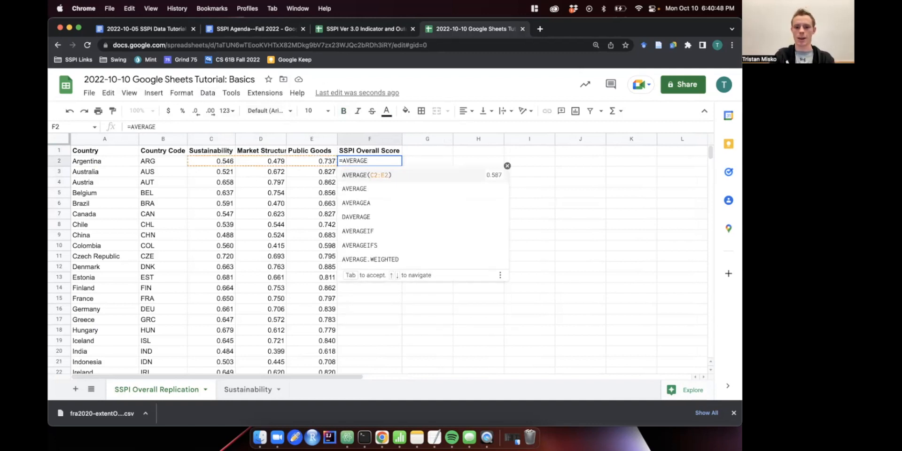
type("(C3")
key("BackSpace")
type("2,D2,")
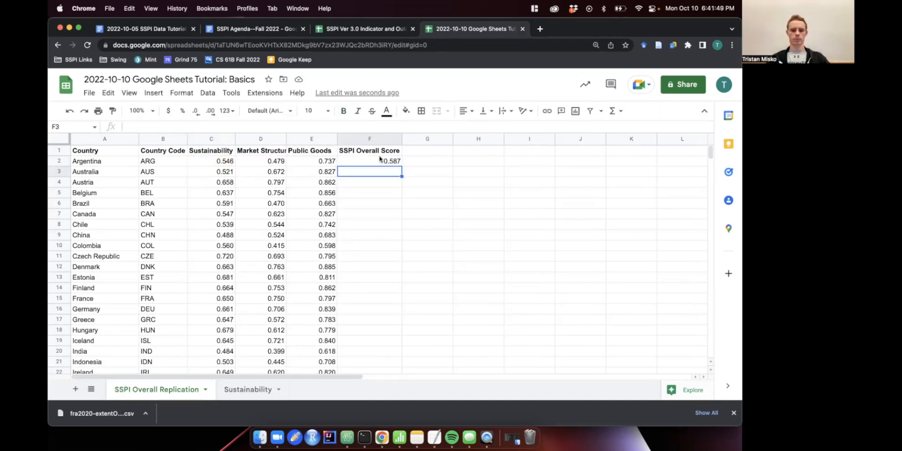
Step: Examine the function name and cell references in F2's AVERAGE formula, leaving the formula as it is
left_click(379, 160)
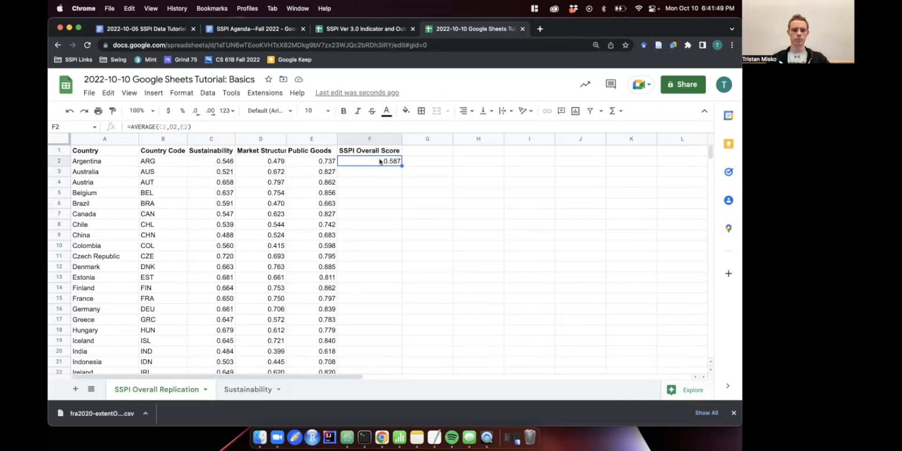
left_click_drag(131, 126, 156, 126)
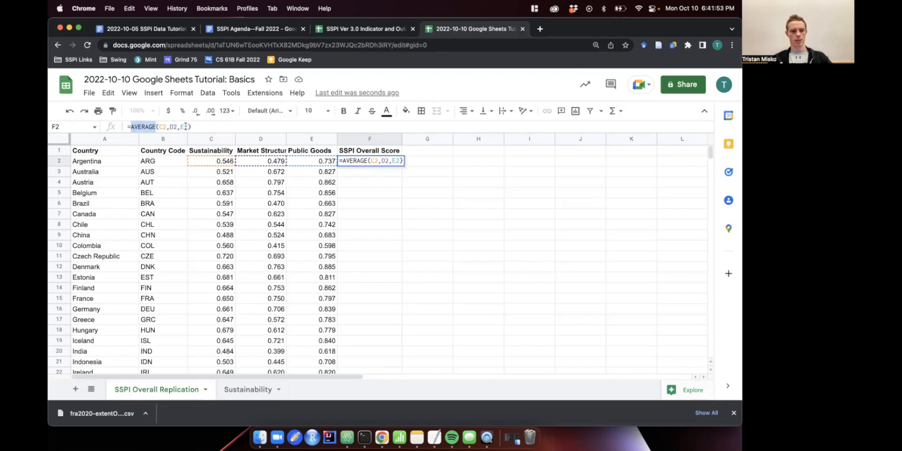
left_click(226, 129)
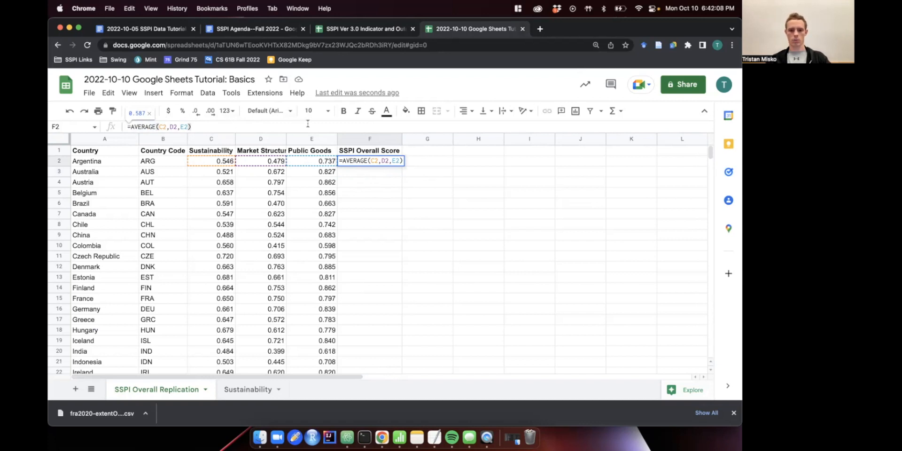
key("Return")
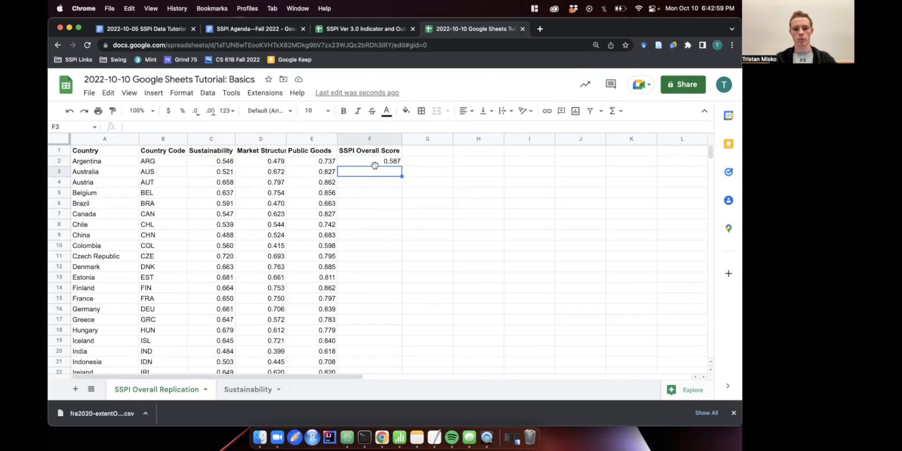
Step: Replace the separate cell references in F2's formula with a range so it reads =AVERAGE(C2:E2)
left_click(378, 162)
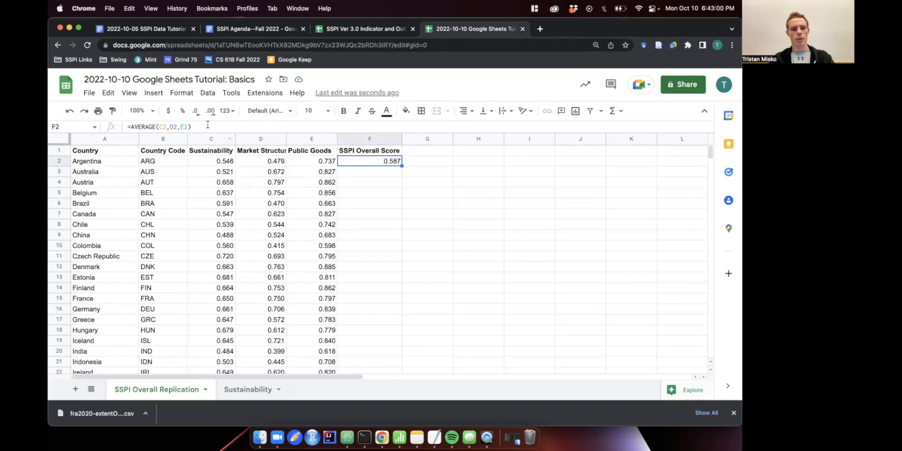
left_click_drag(188, 123, 163, 123)
key("BackSpace")
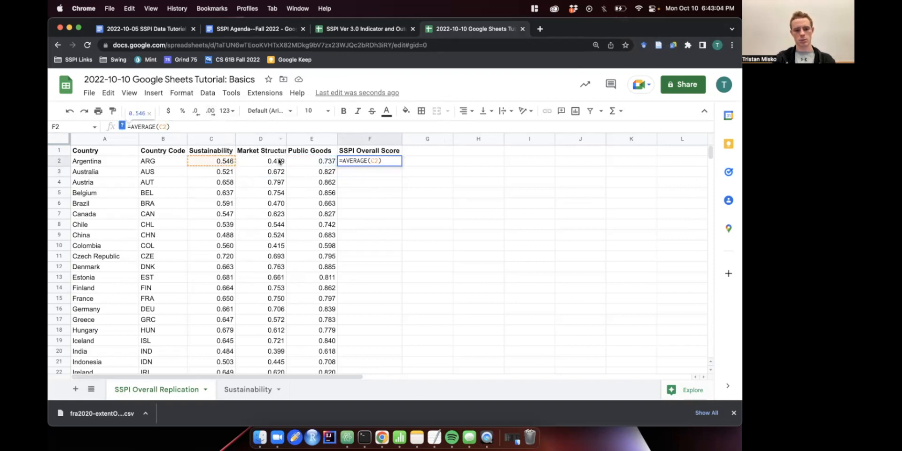
type(":E2")
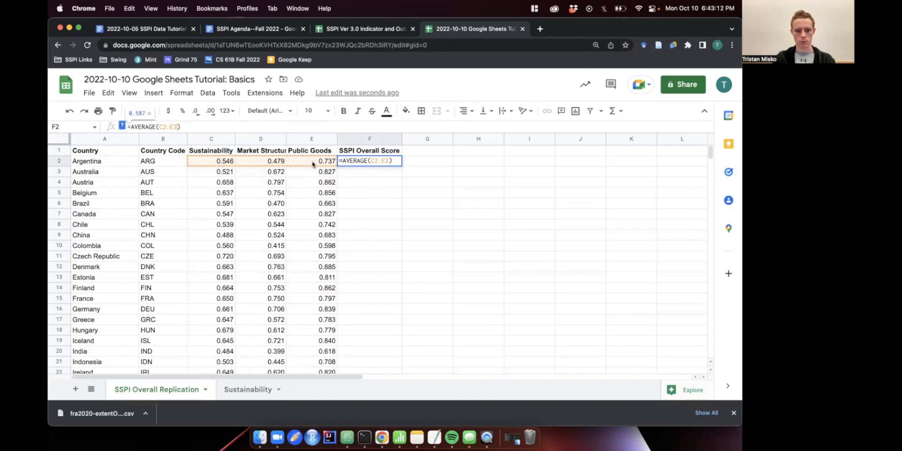
key("Return")
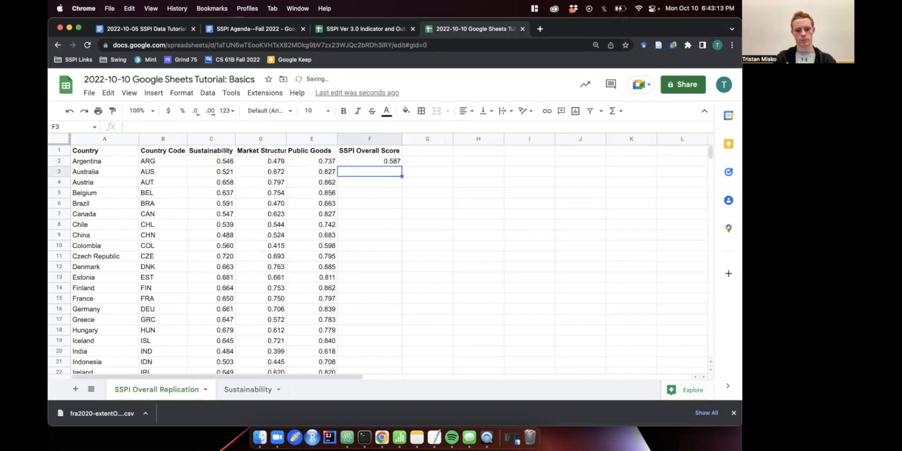
Step: Examine how columns and rows are addressed by selecting column E, rows 1 and 2, and the Public Goods header cell
left_click(315, 139)
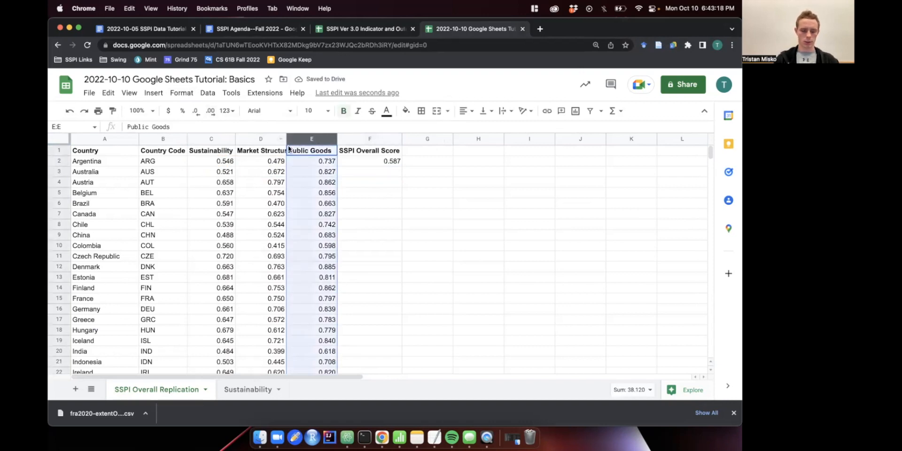
left_click(61, 149)
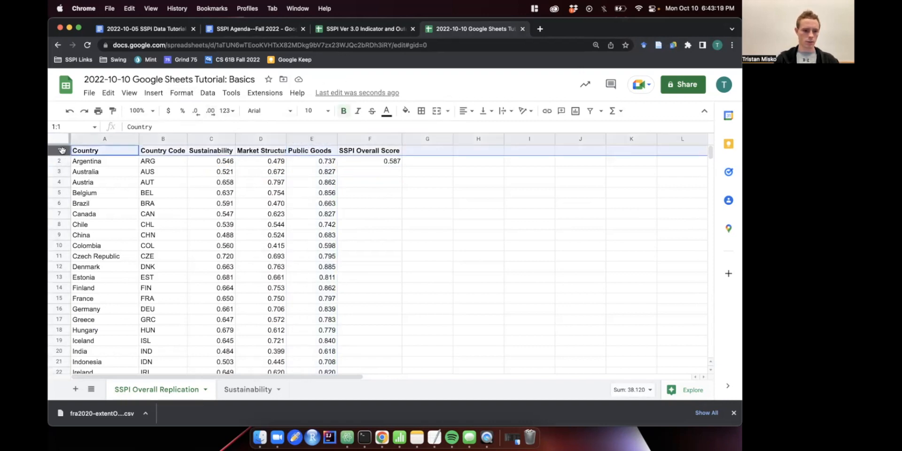
left_click(62, 160)
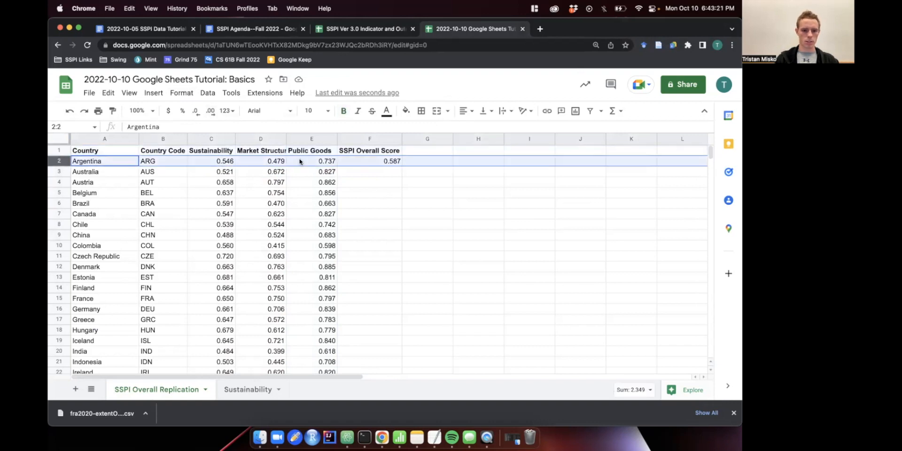
left_click(310, 149)
left_click(310, 139)
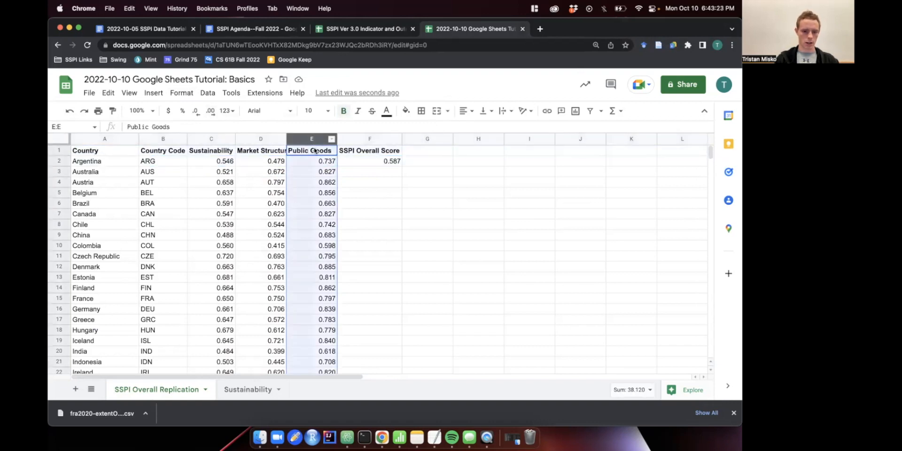
left_click(313, 151)
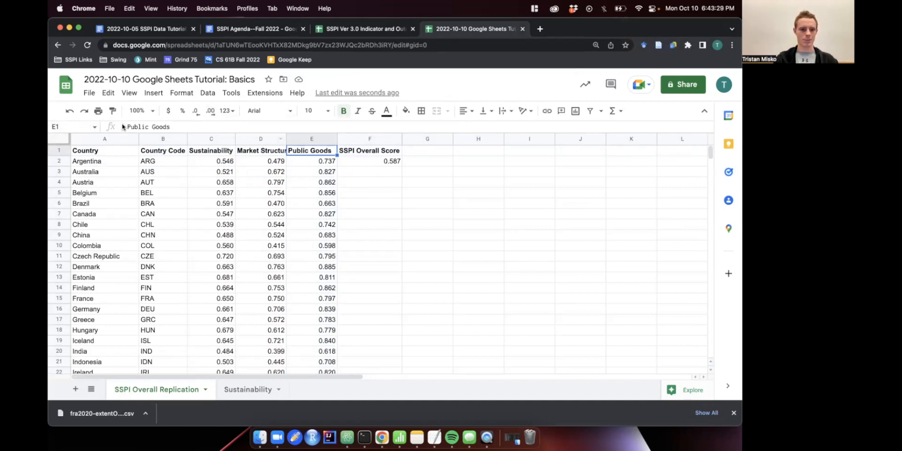
Step: Examine cell addresses by selecting column E, row 1, cells E1 and E2, and the first and last Sustainability scores
left_click(309, 139)
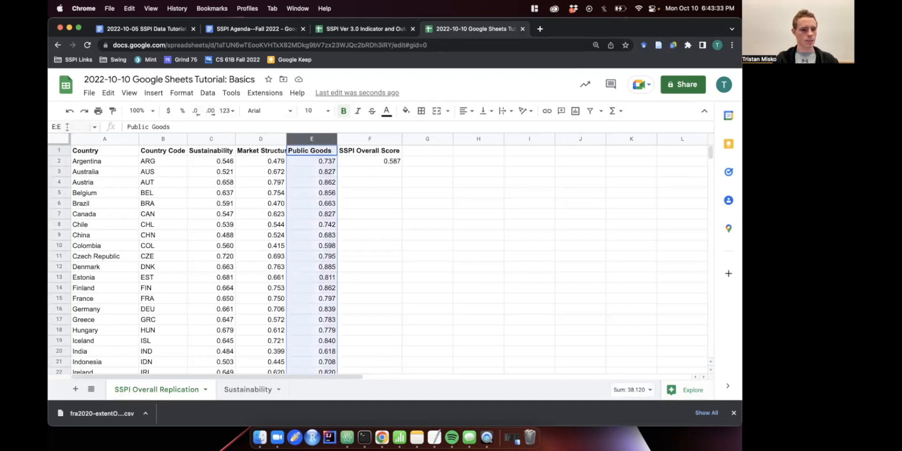
left_click(324, 167)
left_click(323, 153)
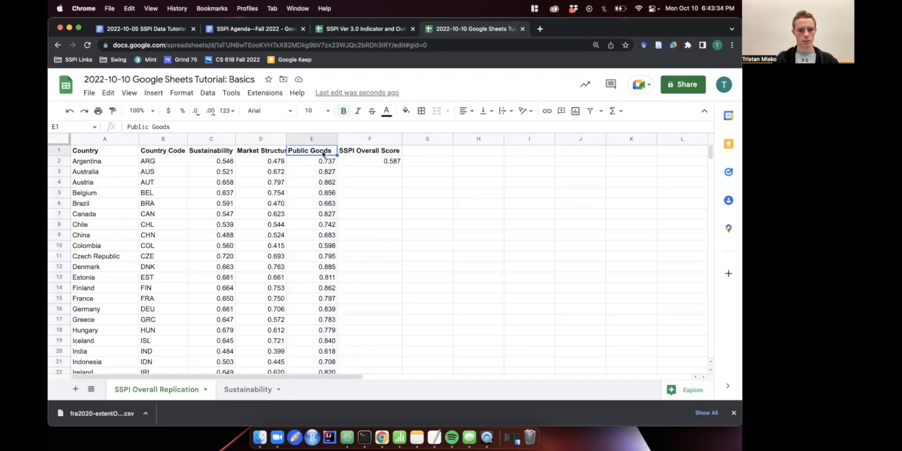
left_click(320, 139)
left_click(58, 150)
left_click(310, 159)
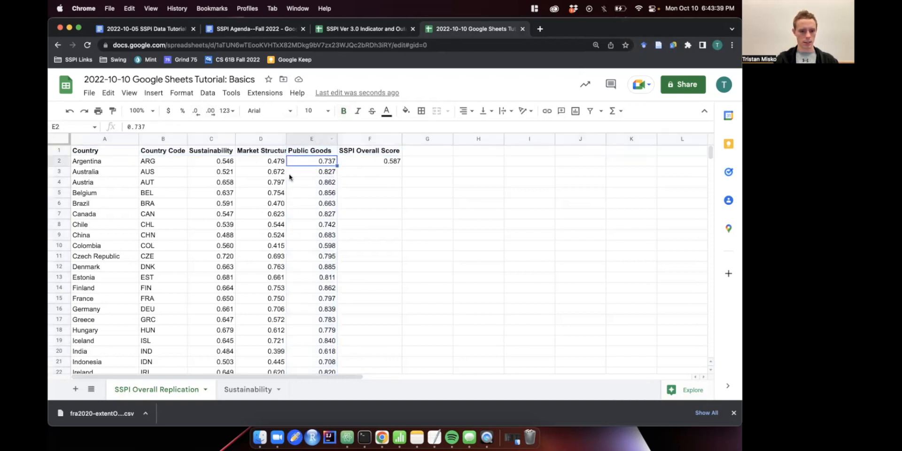
left_click(229, 161)
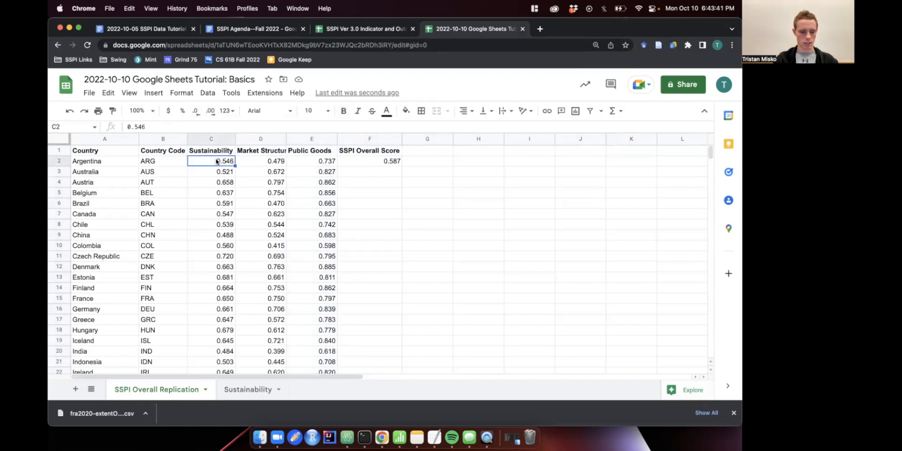
scroll(218, 266, "down", 10)
left_click(219, 333)
scroll(366, 291, "up", 10)
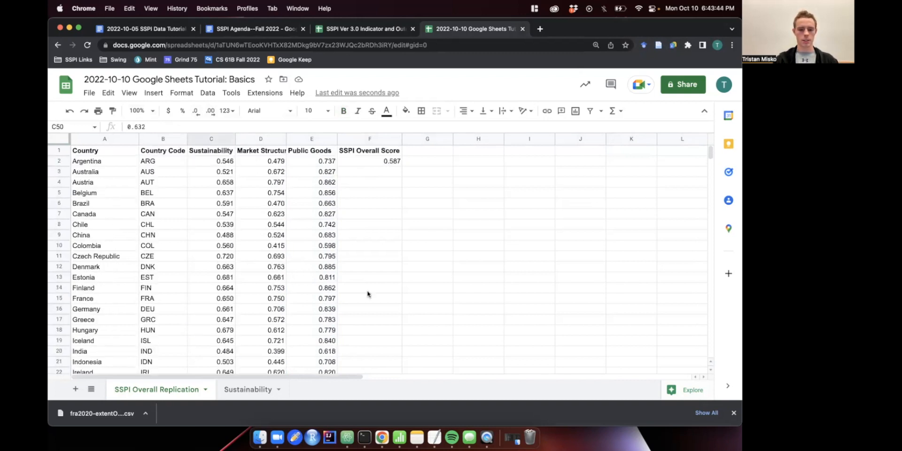
Step: Review the range in F2's AVERAGE formula and fill the formula down through F4
left_click(388, 162)
left_click(185, 123)
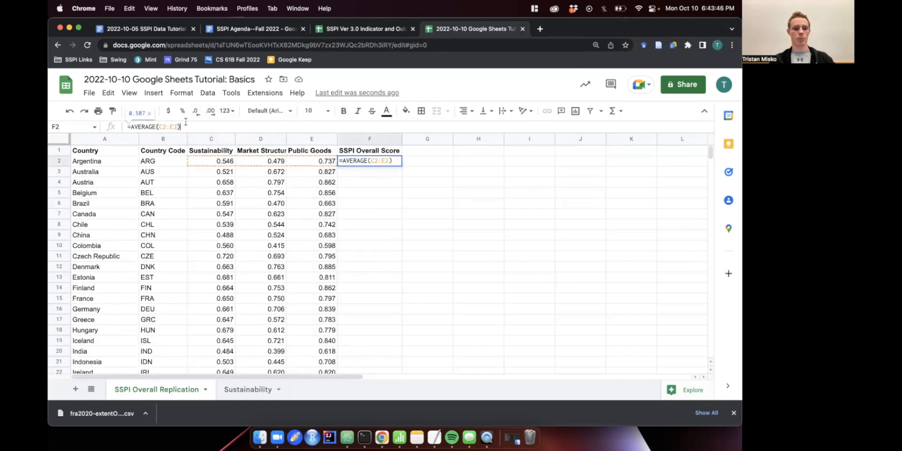
left_click(371, 182)
left_click(379, 165)
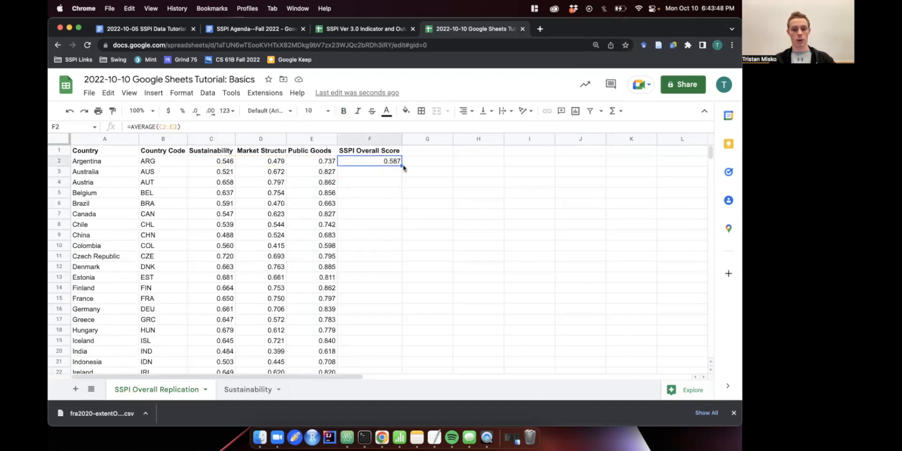
left_click_drag(400, 164, 371, 185)
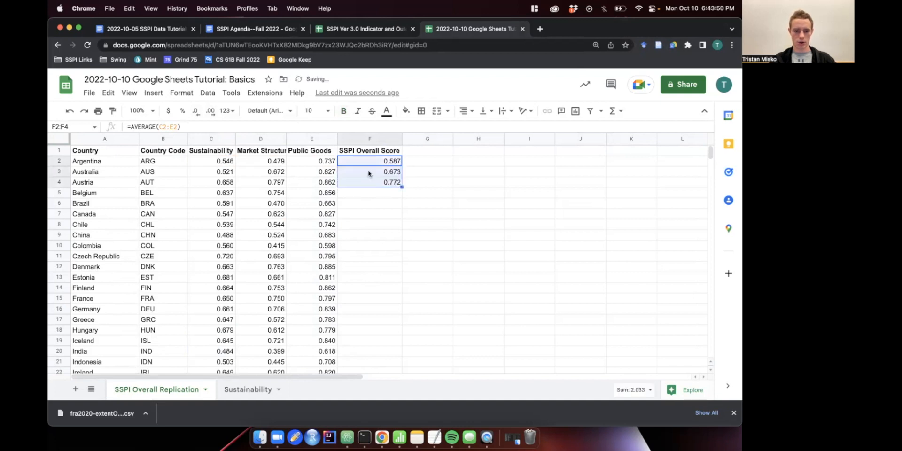
Step: Check the row references in F3's copied formula and extend the AVERAGE formula from F4 down through F50
left_click(239, 172)
left_click(368, 176)
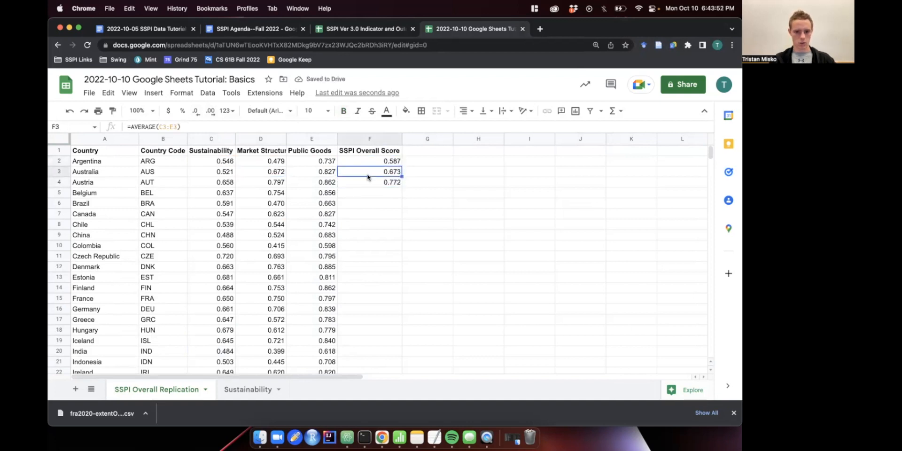
left_click(255, 126)
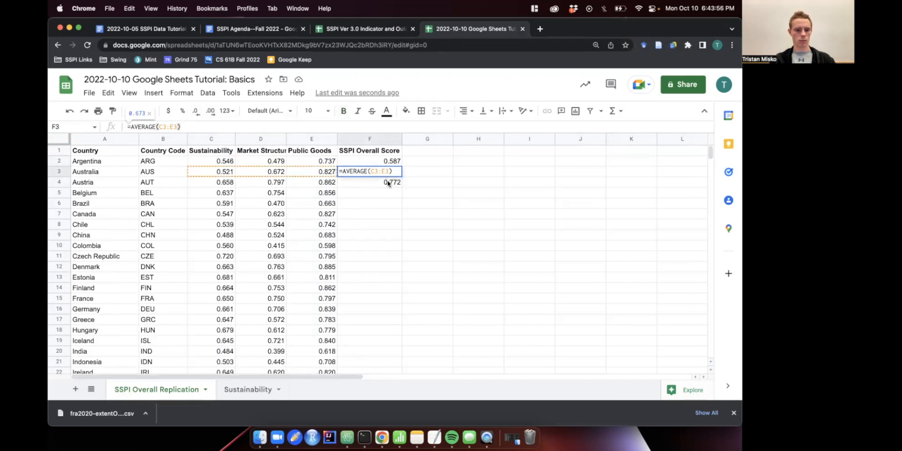
key("Return")
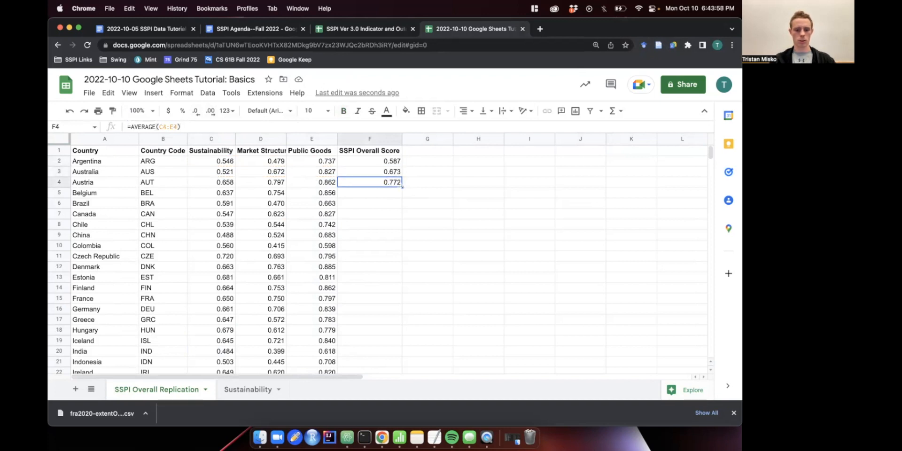
left_click_drag(401, 186, 383, 270)
scroll(494, 248, "up", 15)
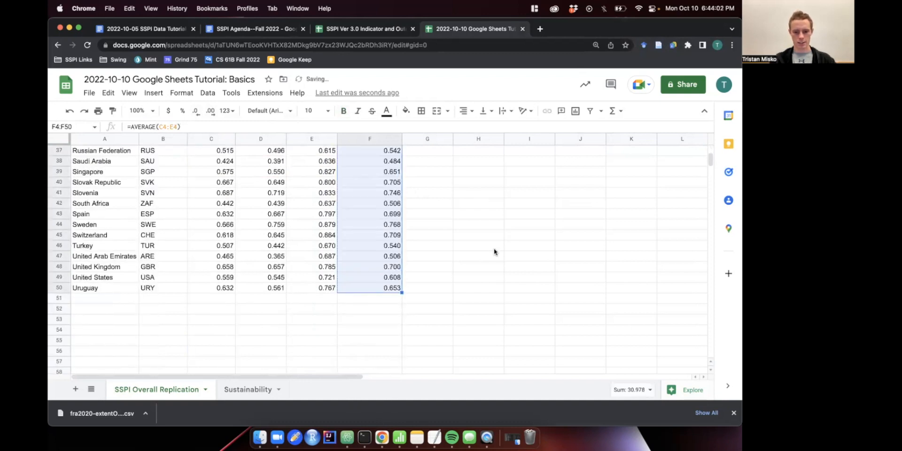
Step: Examine the range reference in the AVERAGE formula for Argentina's overall score
left_click(372, 217)
left_click(370, 160)
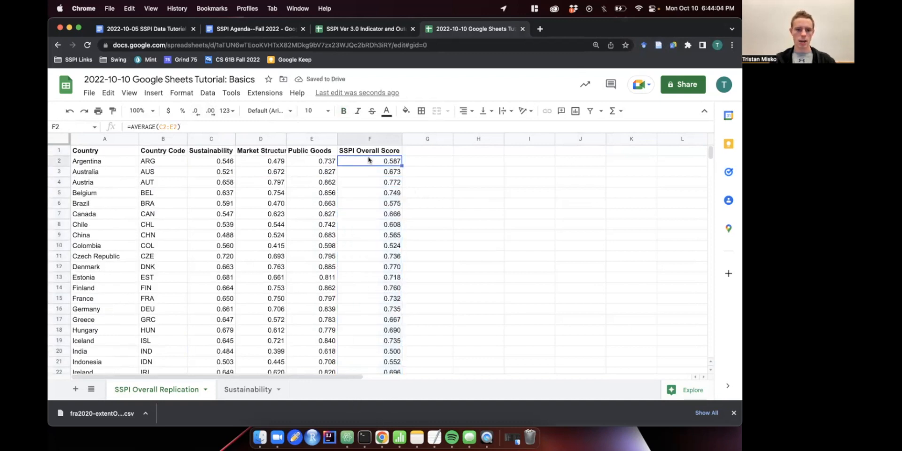
left_click(180, 127)
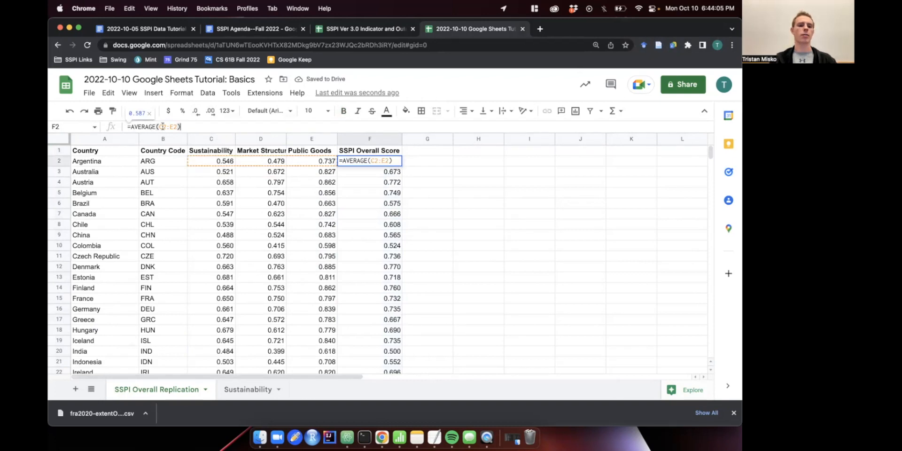
left_click(159, 126)
Step: Enter =AVERAGE(C2:F50) in cell J8 to average a range spanning several rows and columns
left_click(589, 226)
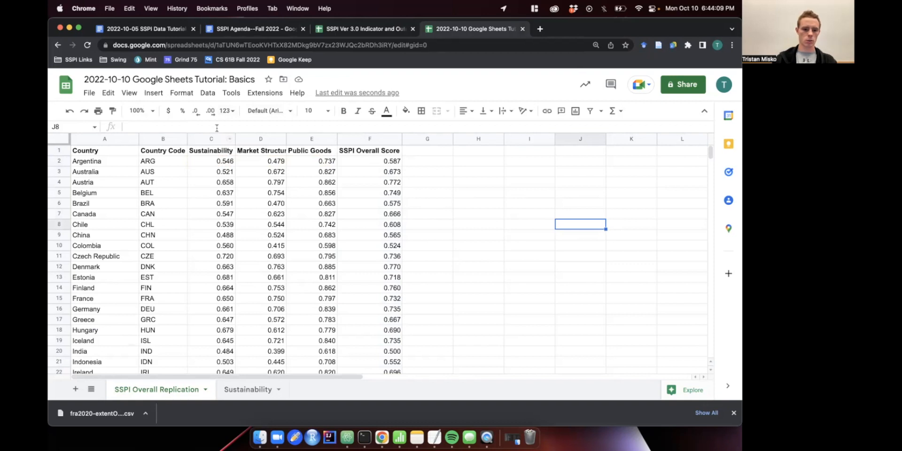
type("=AV")
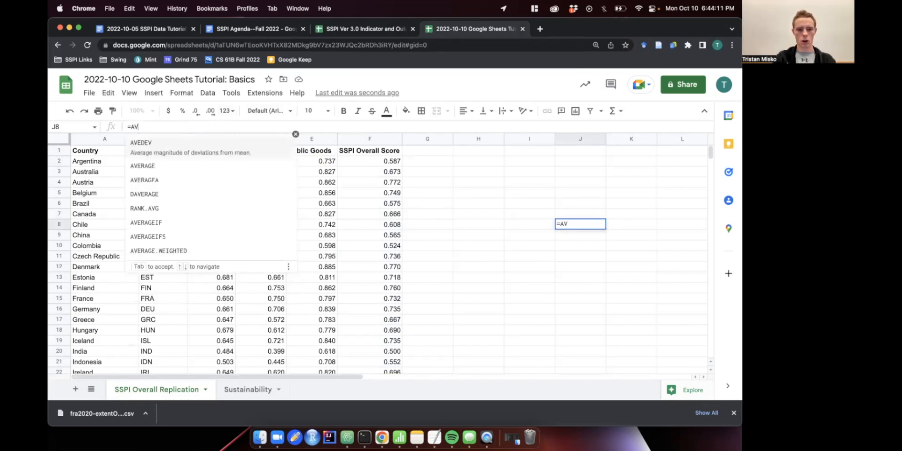
type("ERAGE(C")
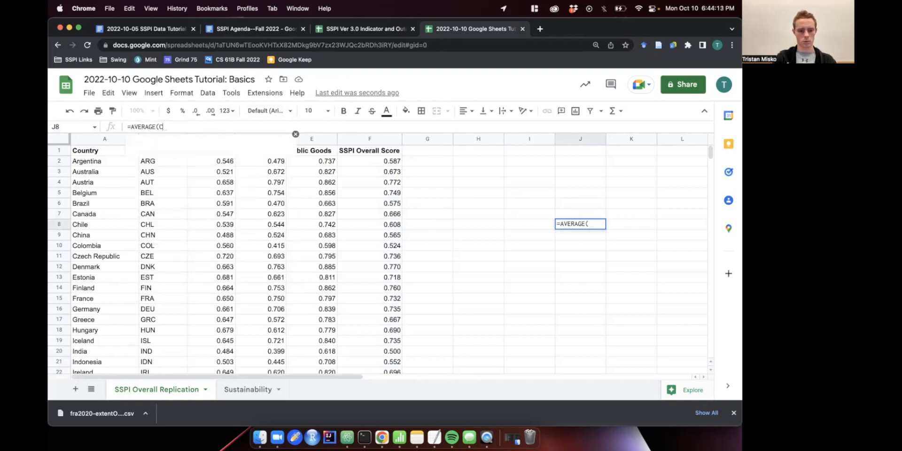
type("2:F")
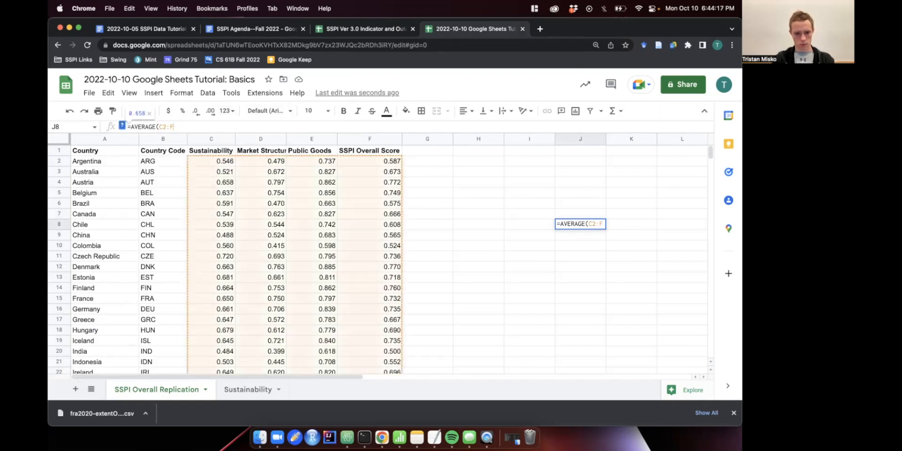
type("5")
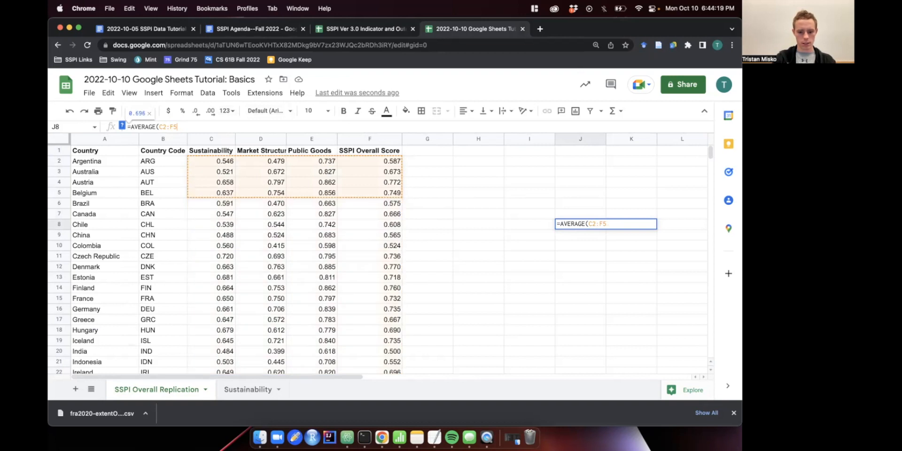
type("0)")
scroll(358, 252, "down", 15)
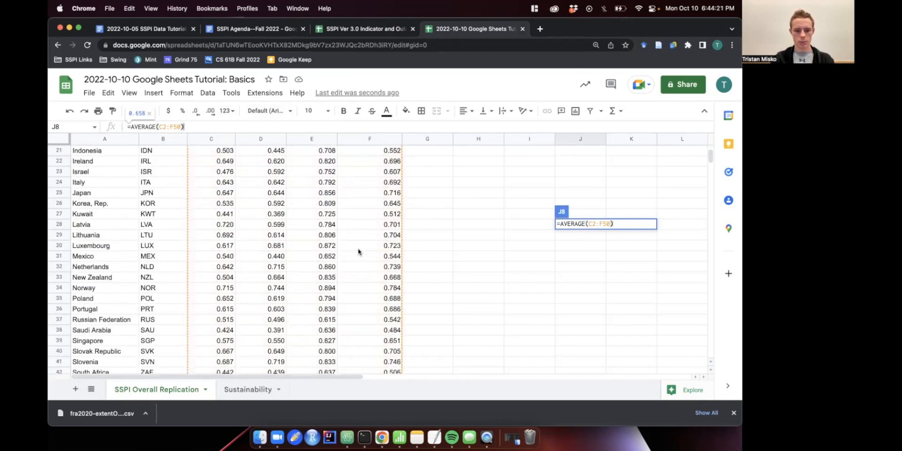
scroll(358, 251, "up", 12)
key("Return")
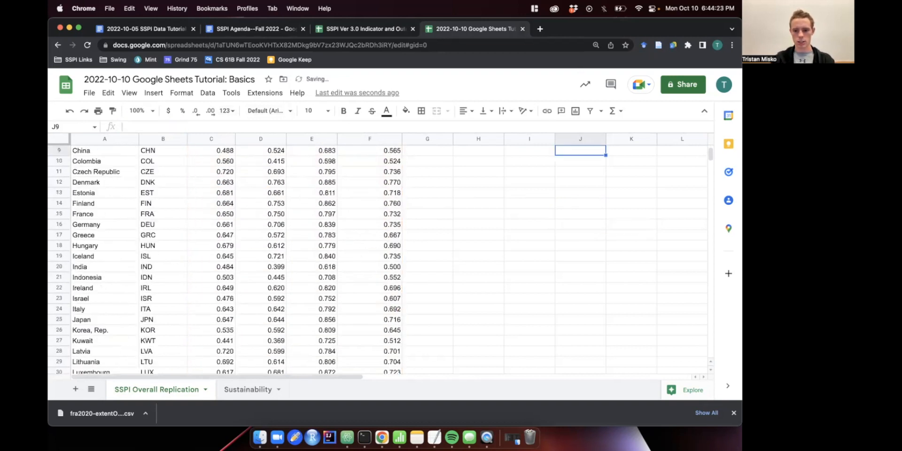
Step: Inspect the range in J8's AVERAGE formula and clear the cell
scroll(624, 304, "up", 3)
left_click(590, 225)
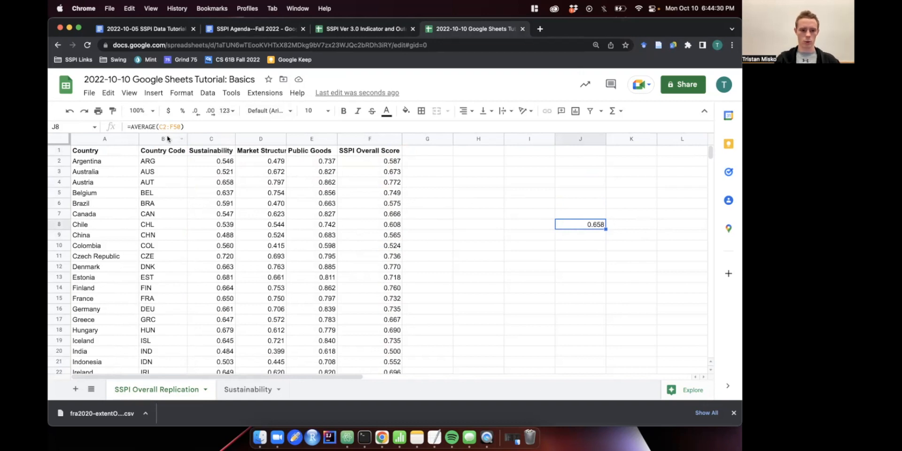
left_click_drag(158, 127, 192, 128)
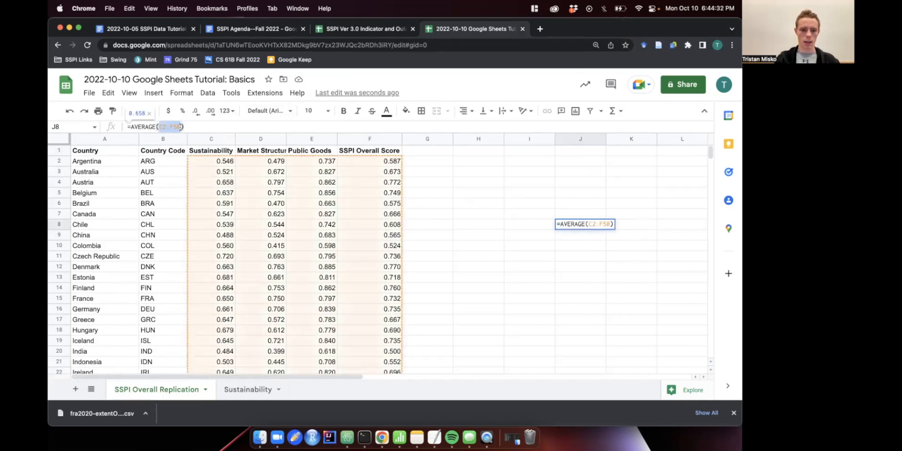
left_click(467, 195)
left_click(582, 228)
key("BackSpace")
left_click(446, 162)
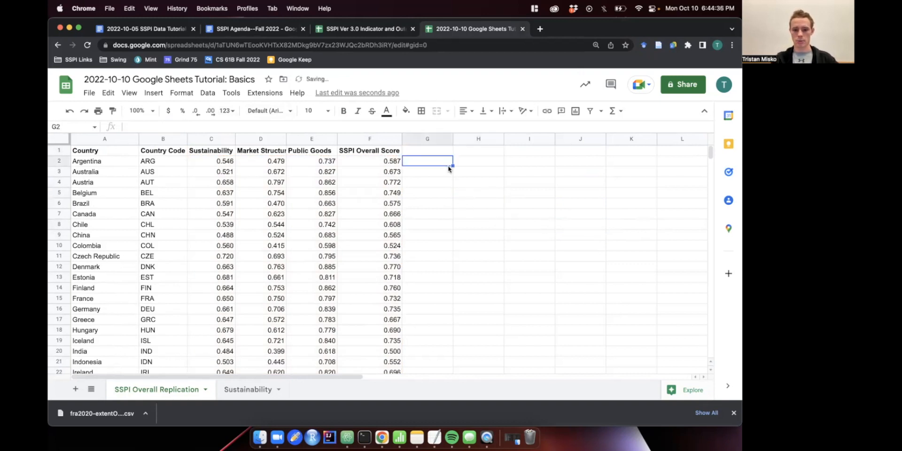
left_click(425, 150)
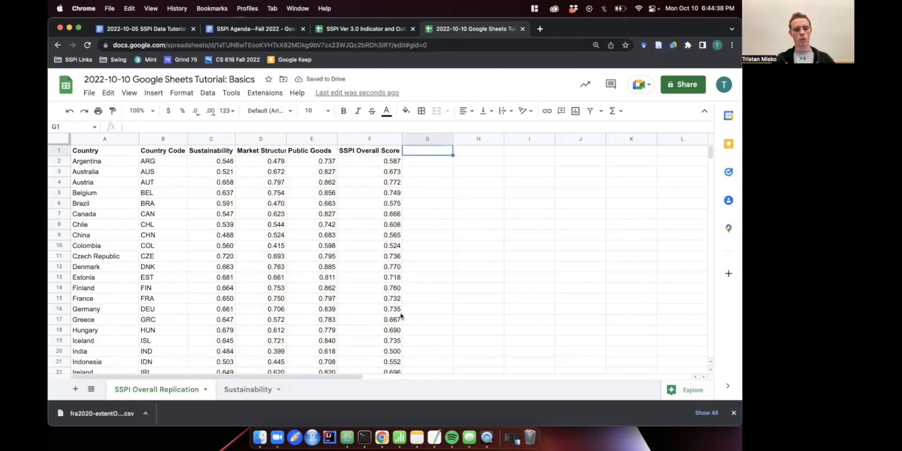
Step: Enter the labels Mean, Median, Min, Max and SD in A52:A56 below the country list and make them bold
scroll(400, 314, "down", 10)
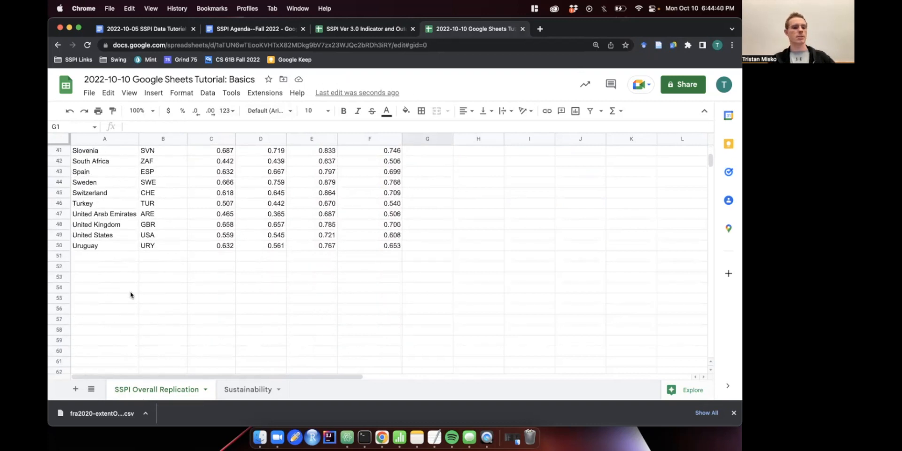
left_click(117, 267)
type("M")
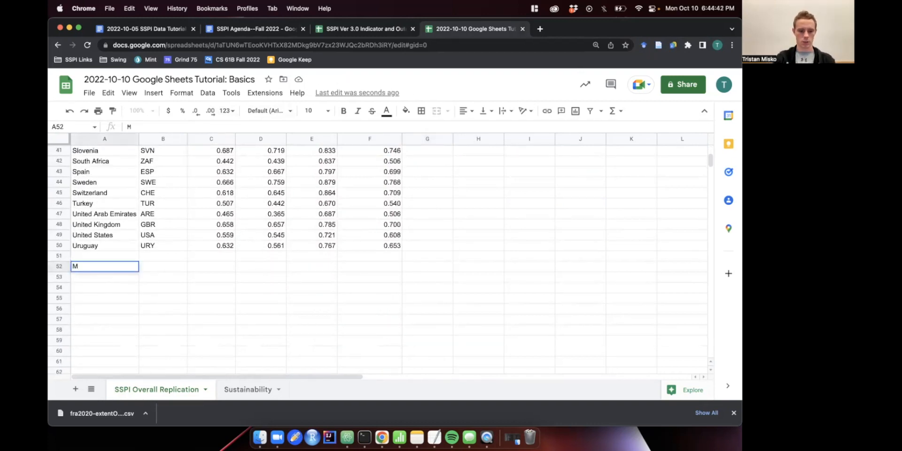
type("ed")
key("BackSpace")
type("an")
key("Return")
type("Median")
key("Return")
type("Min")
key("Return")
type("Max")
key("Return")
type("SD")
key("Return")
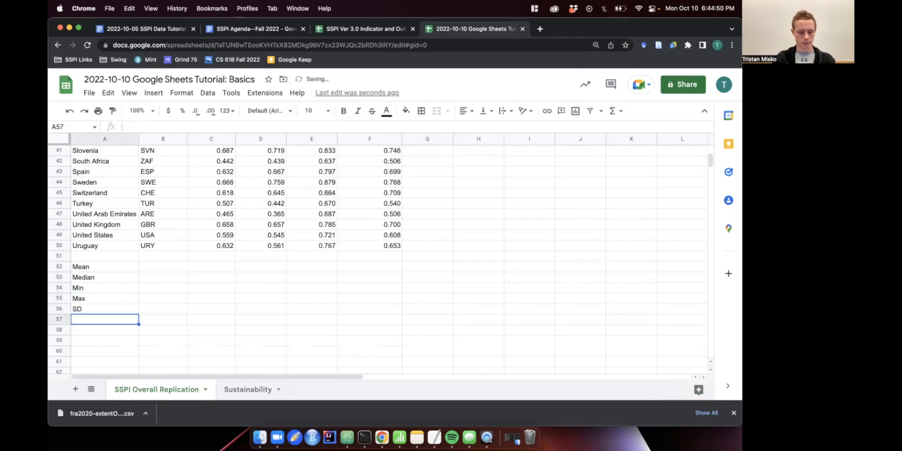
left_click_drag(85, 267, 84, 308)
key("super+b")
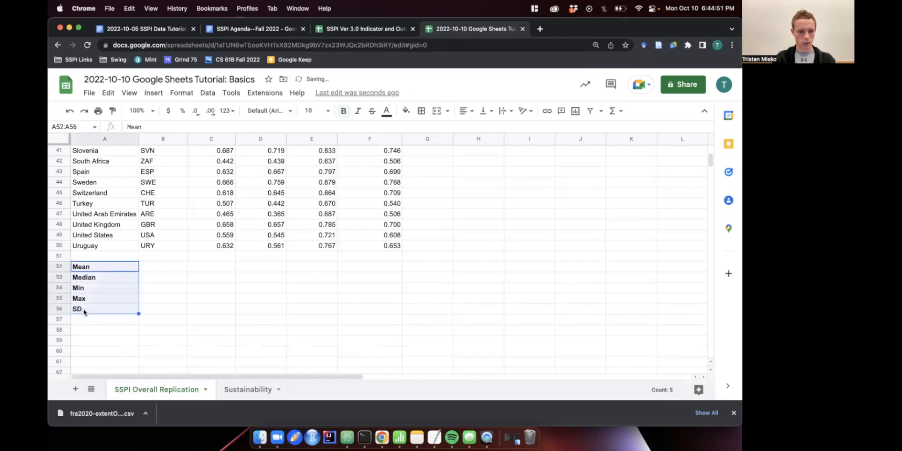
Step: Write =AVERAGE(C2:C50) in C52 for the mean of the Sustainability scores
left_click(230, 271)
scroll(227, 197, "up", 10)
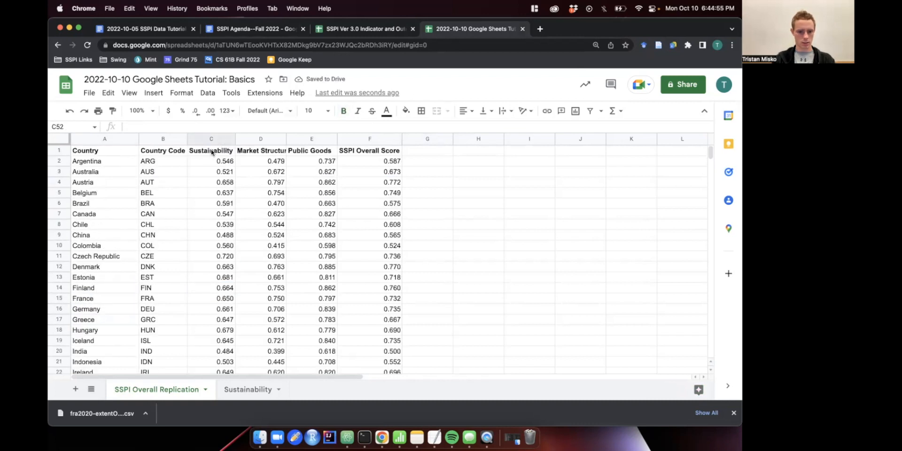
scroll(211, 153, "down", 10)
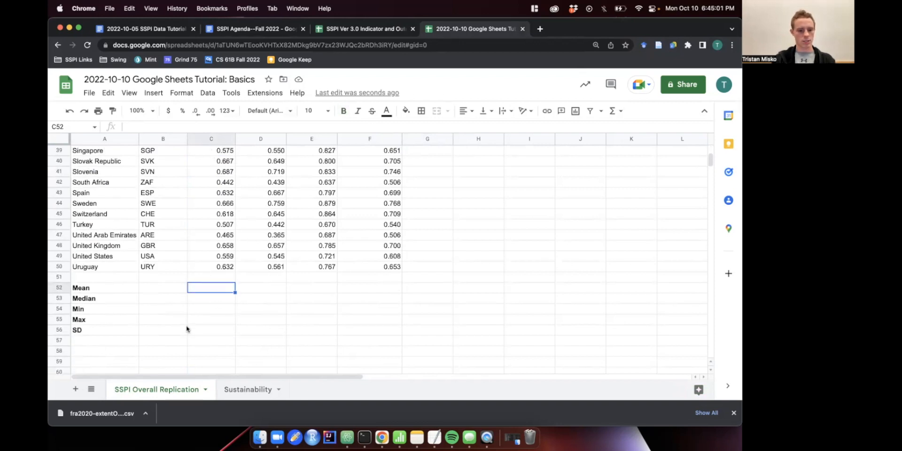
type("a")
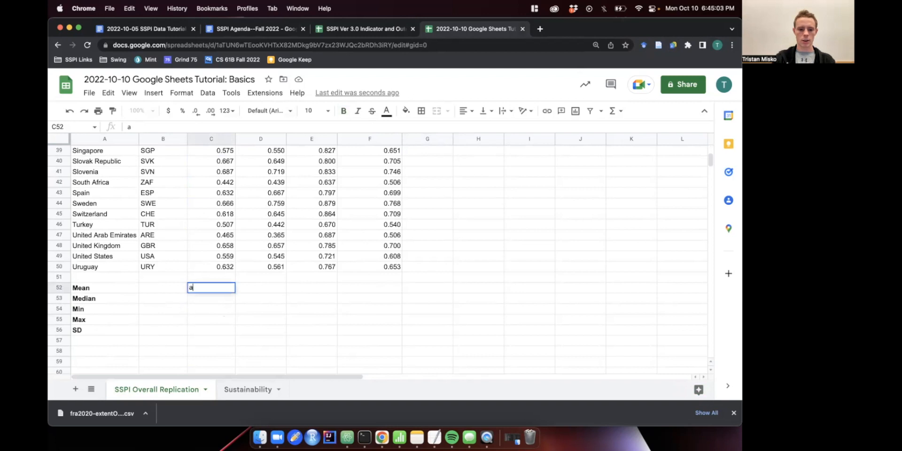
type("=")
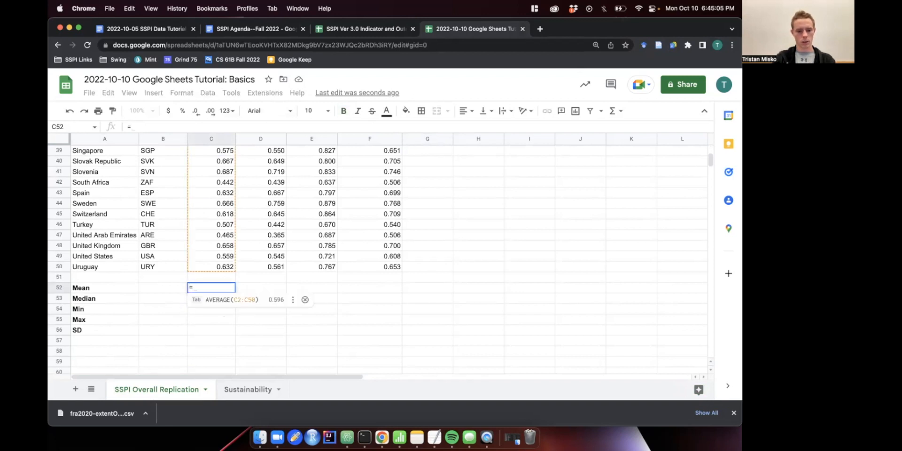
type("AVERAGE(")
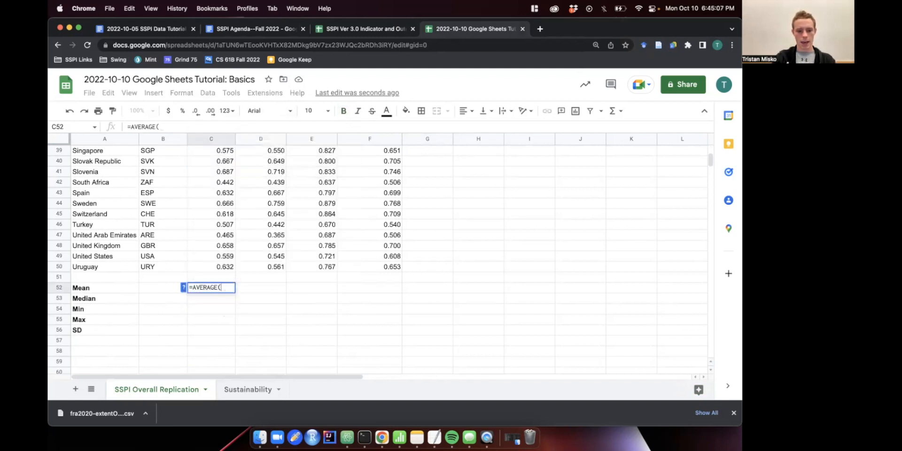
scroll(246, 230, "up", 10)
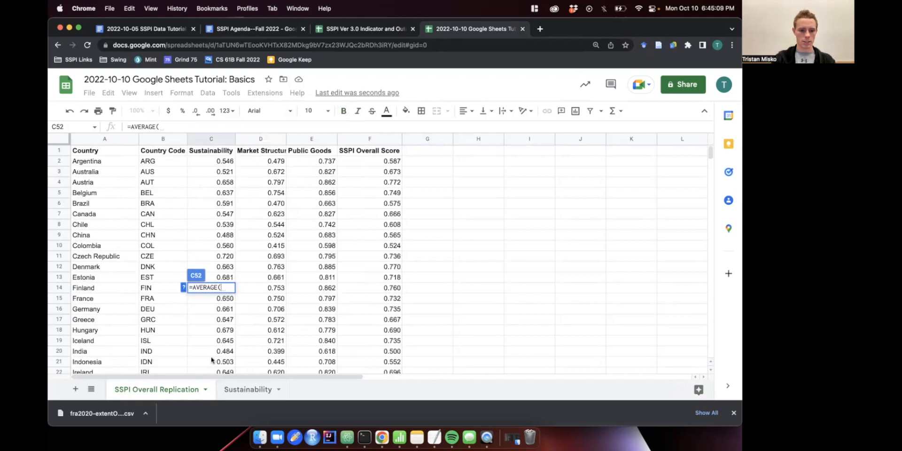
scroll(211, 360, "down", 15)
scroll(211, 360, "up", 6)
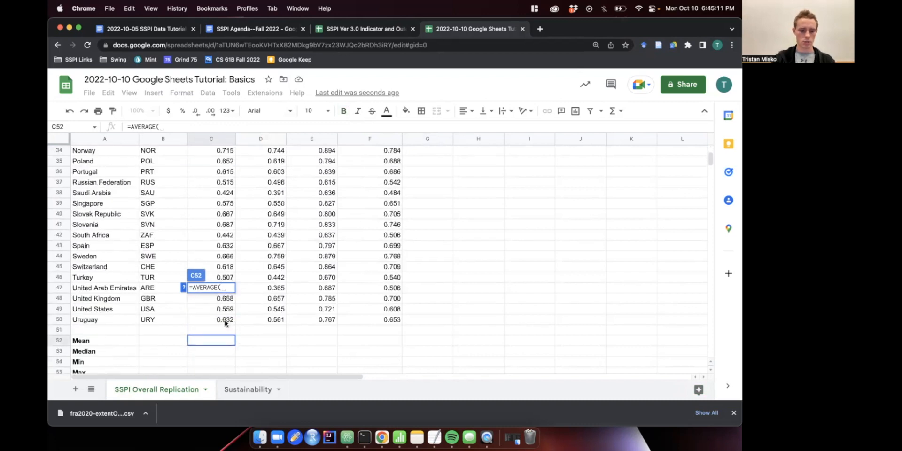
type("C2:C")
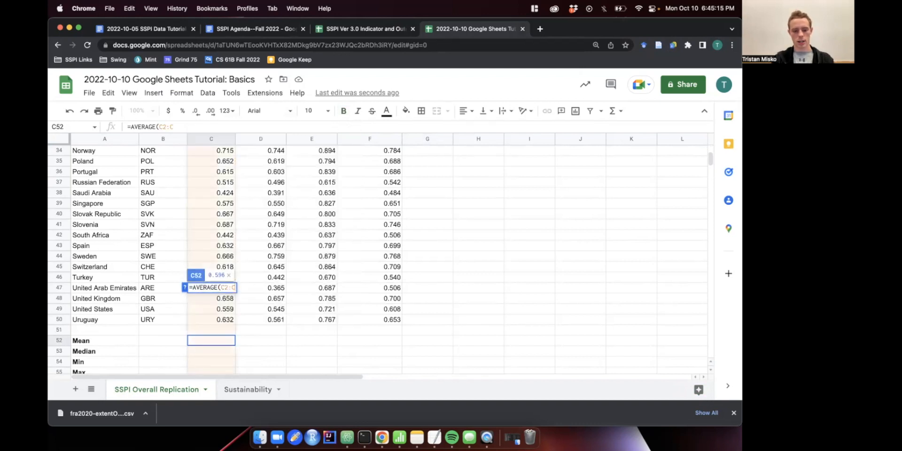
type("50)")
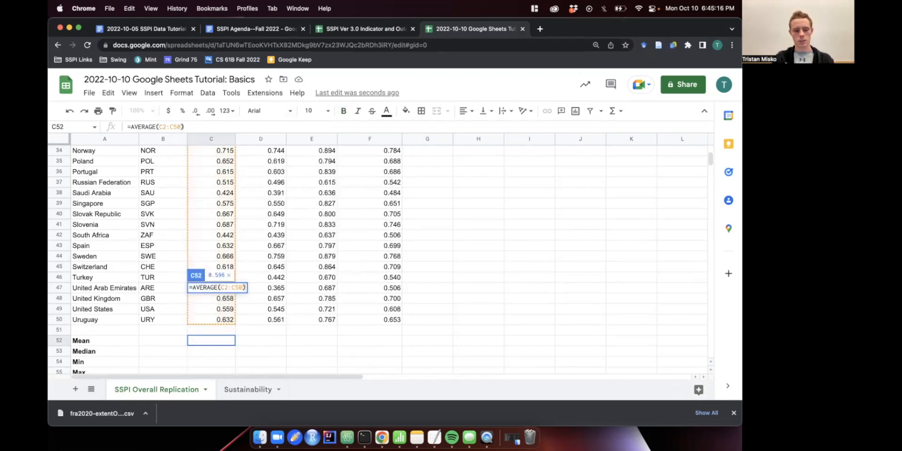
Step: Try listing C2, C3 and C4 individually in C52's AVERAGE formula, and restore the range C2:C50
key("BackSpace")
key("BackSpace")
key("BackSpace")
key("BackSpace")
key("BackSpace")
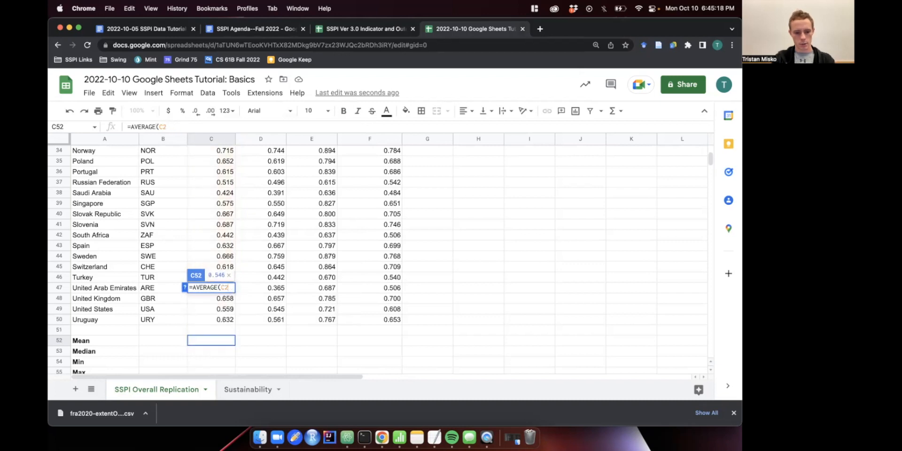
type(",C3,C4")
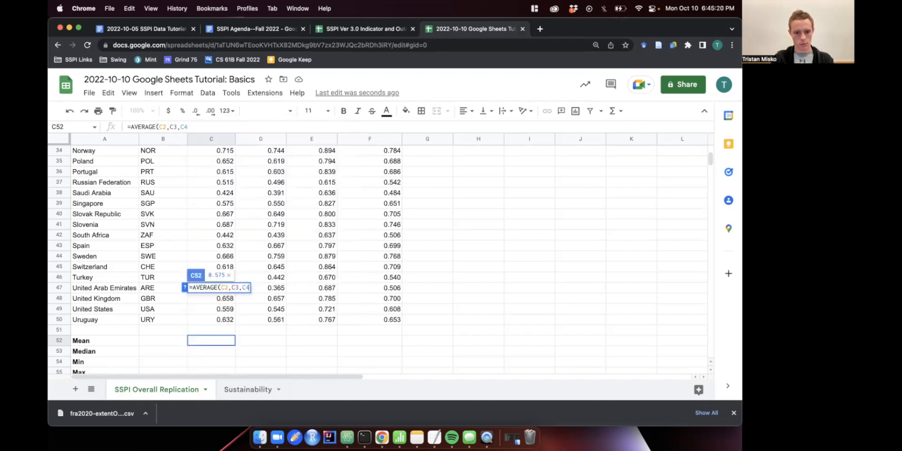
key("BackSpace")
key("BackSpace")
key("BackSpace")
key("BackSpace")
key("BackSpace")
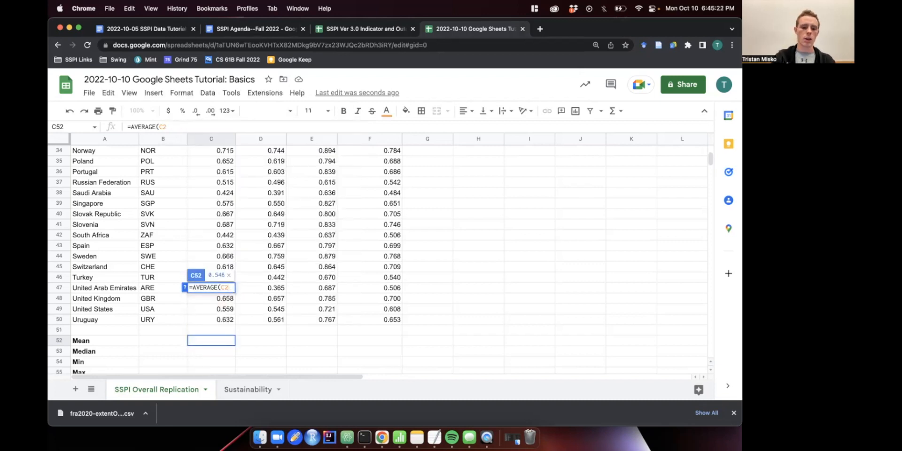
type(":C50")
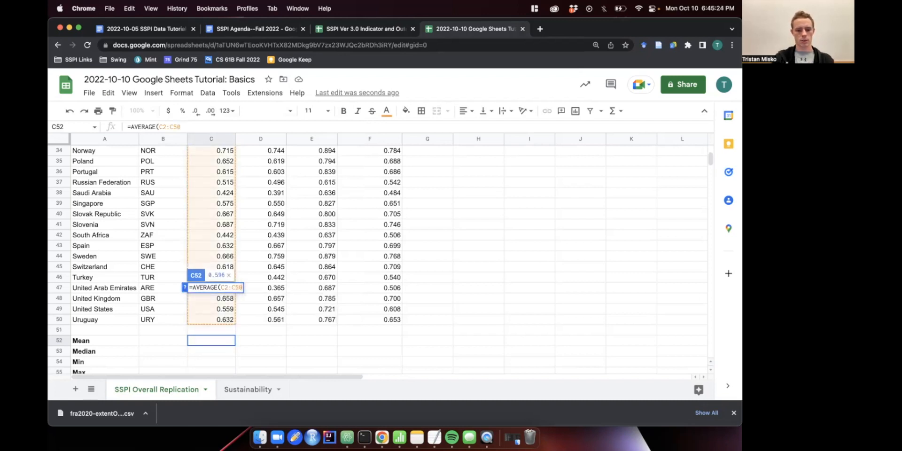
type(")")
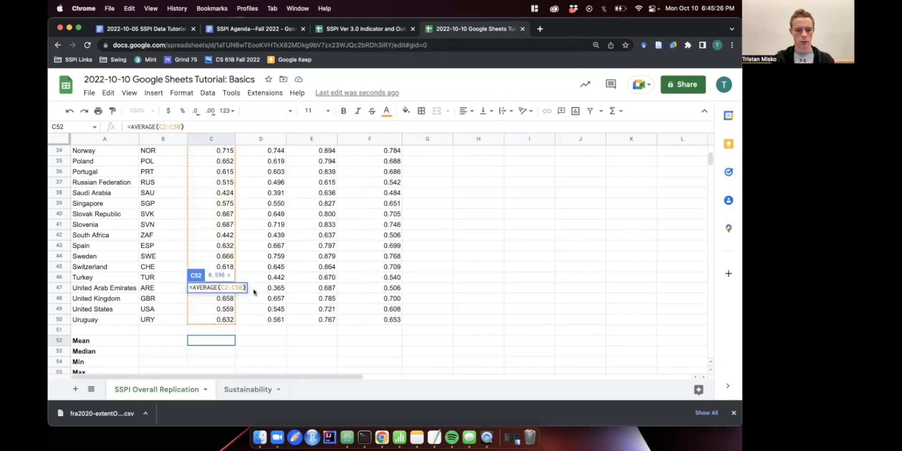
Step: Check the range covered by C52's AVERAGE formula and commit the formula
scroll(257, 178, "up", 8)
scroll(258, 177, "down", 12)
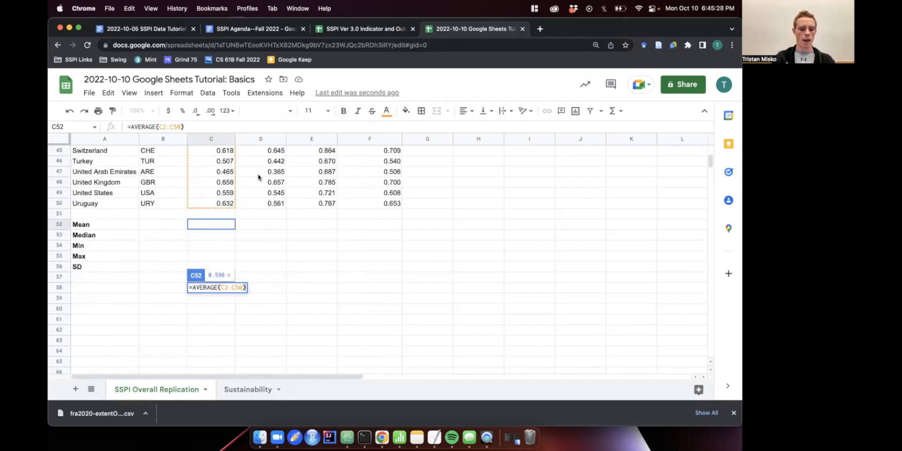
key("Return")
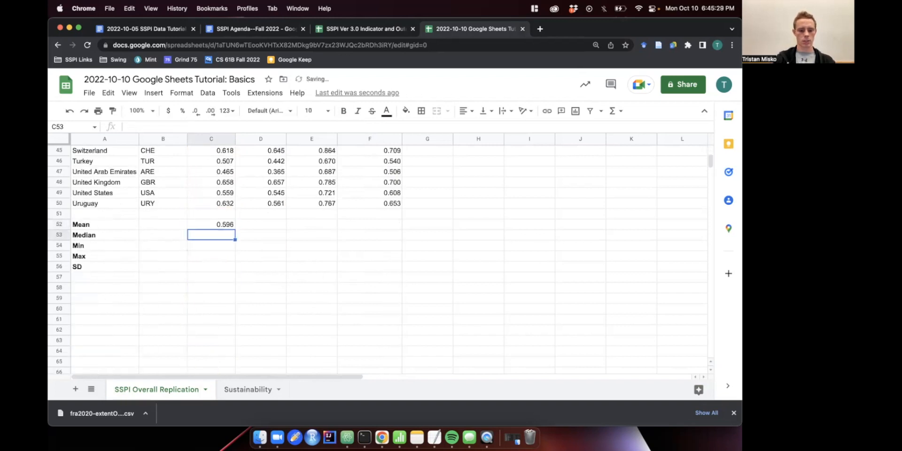
Step: Enter =MEDIAN(C2:C50) in C53 for the median of the Sustainability scores
left_click(225, 225)
left_click(225, 235)
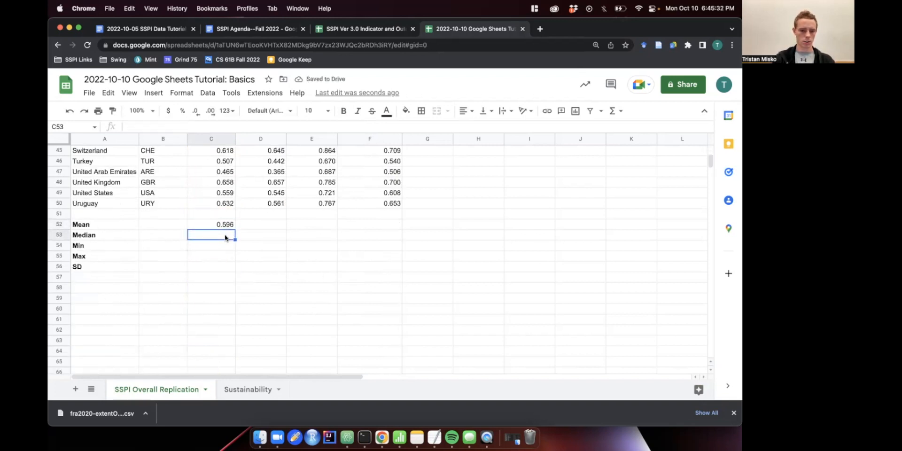
type("=MEDIAN")
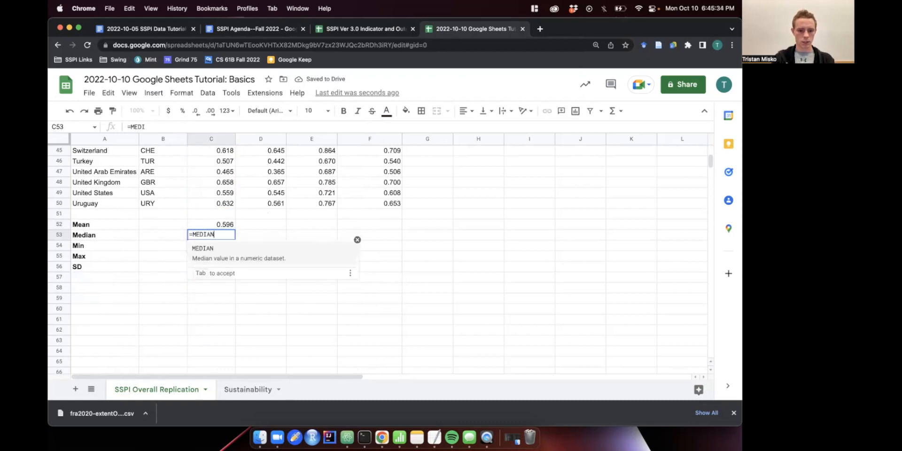
type("(C2:C50)")
key("Return")
Step: Enter =MIN(C2:C50) in C54 and =MAX(C2:C50) in C55 for the lowest and highest Sustainability scores
type("=MIN(")
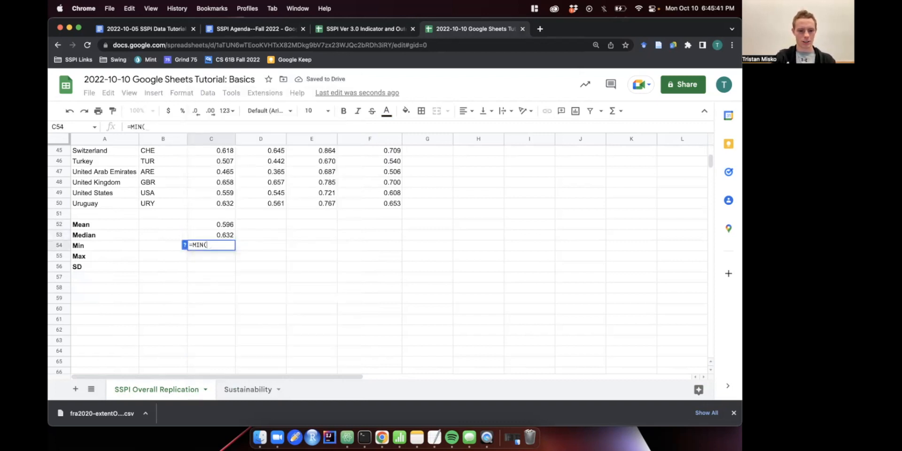
type("C2:C50)")
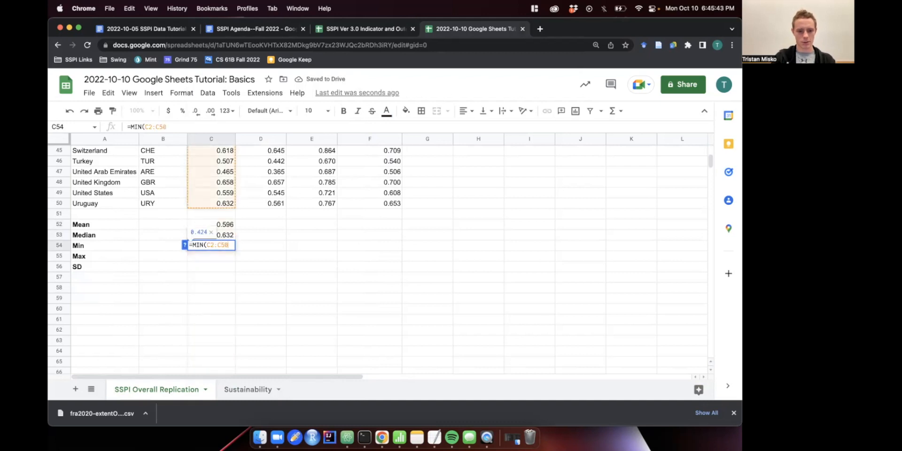
key("Return")
type("=MAX(C2:C50")
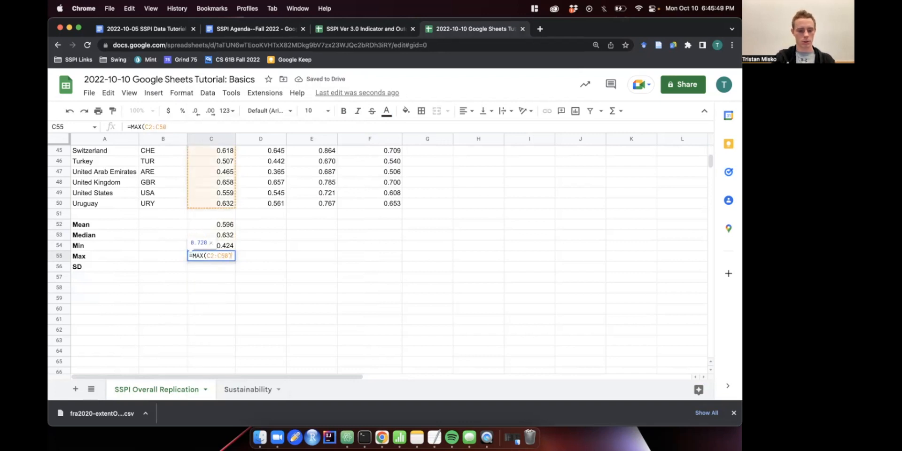
key("Return")
Step: Enter =STDEV(C2:C50) in C56 for the standard deviation of the Sustainability scores
type("=STDEV")
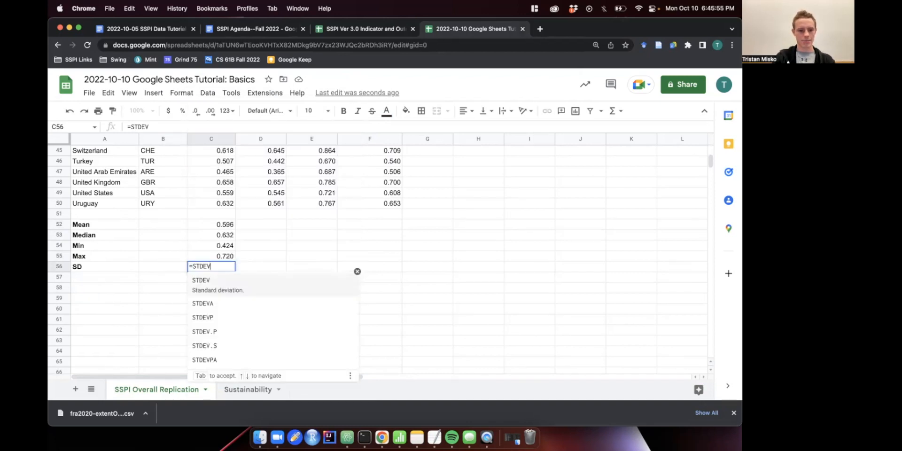
type("(")
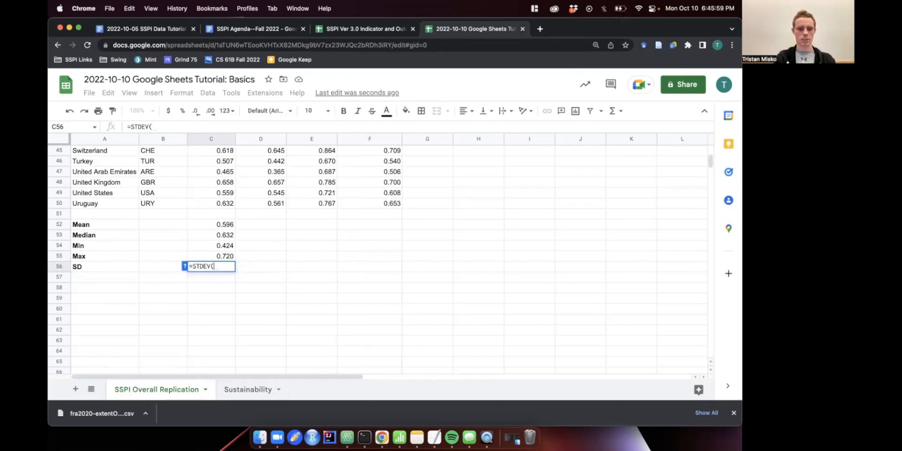
type("C2")
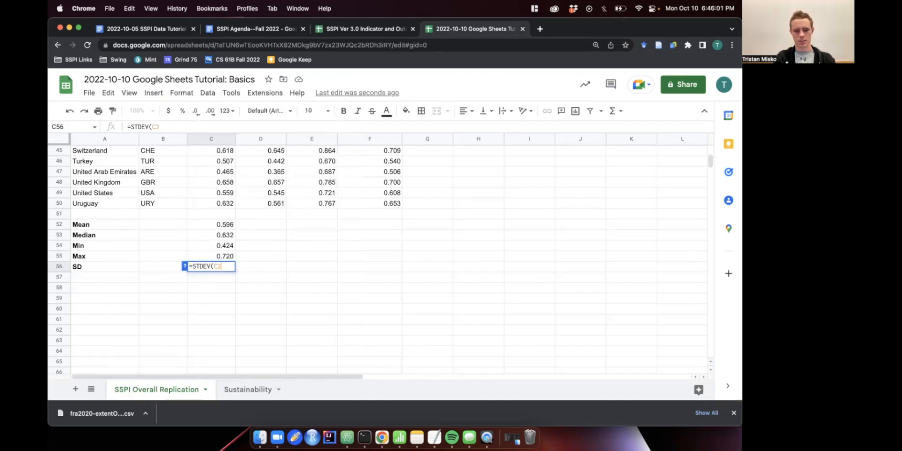
type(":C50)")
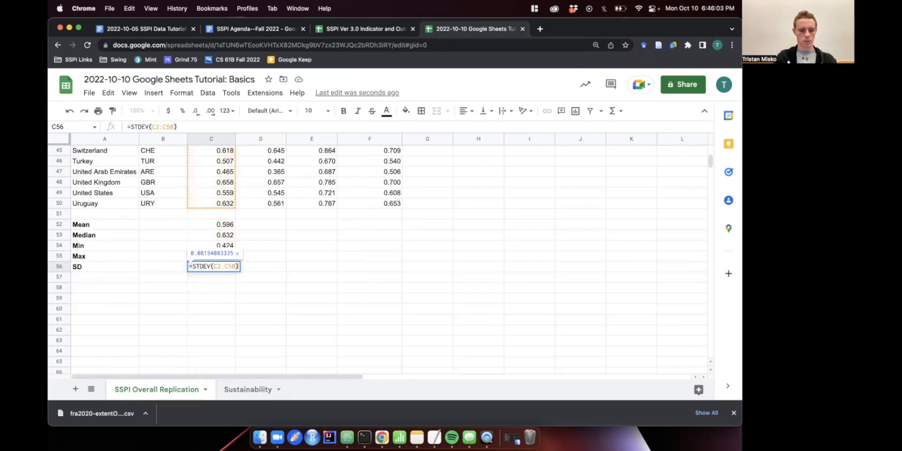
key("Return")
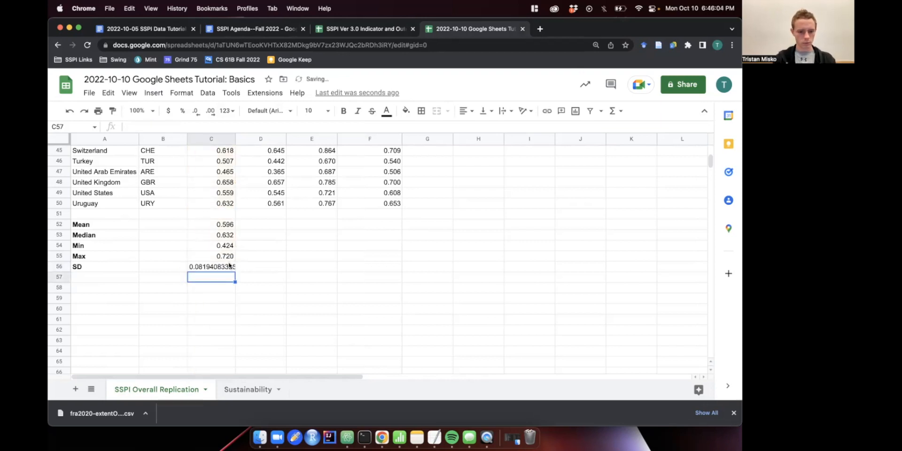
Step: Fill the Mean, Median, Min, Max and SD formulas from C52:C56 across into D52:D56 for Market Structure
left_click(227, 226)
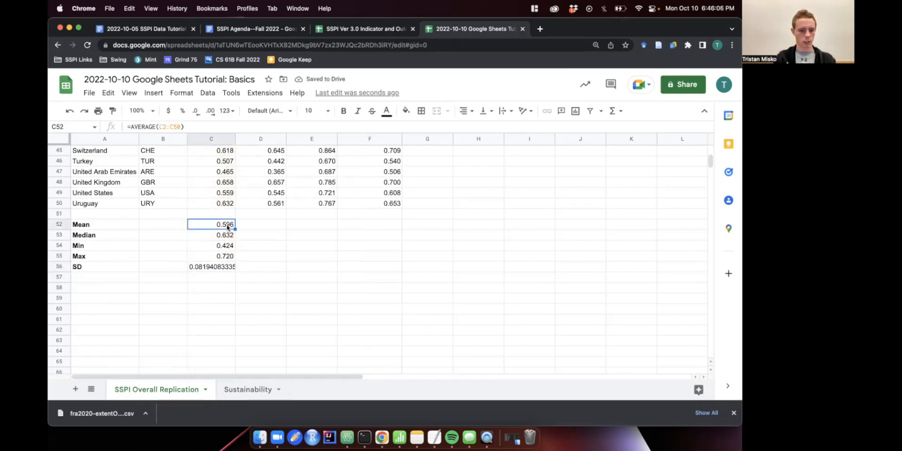
left_click(217, 245)
left_click(216, 255)
left_click(226, 225)
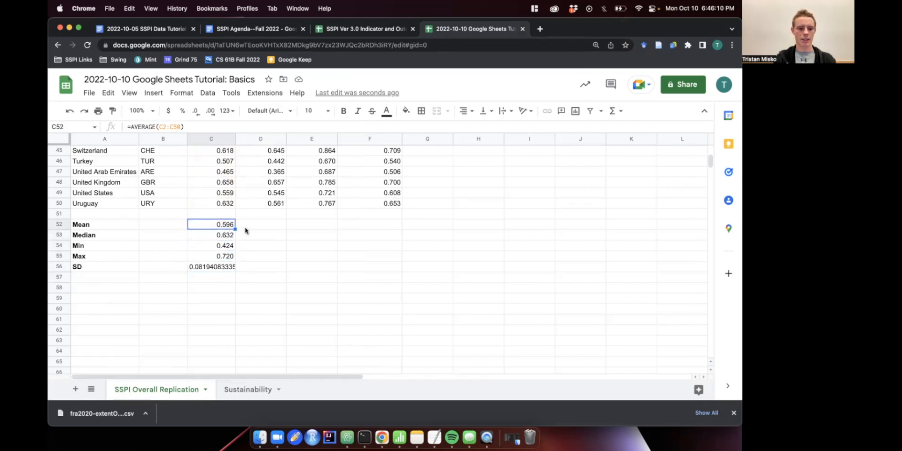
left_click_drag(235, 229, 254, 230)
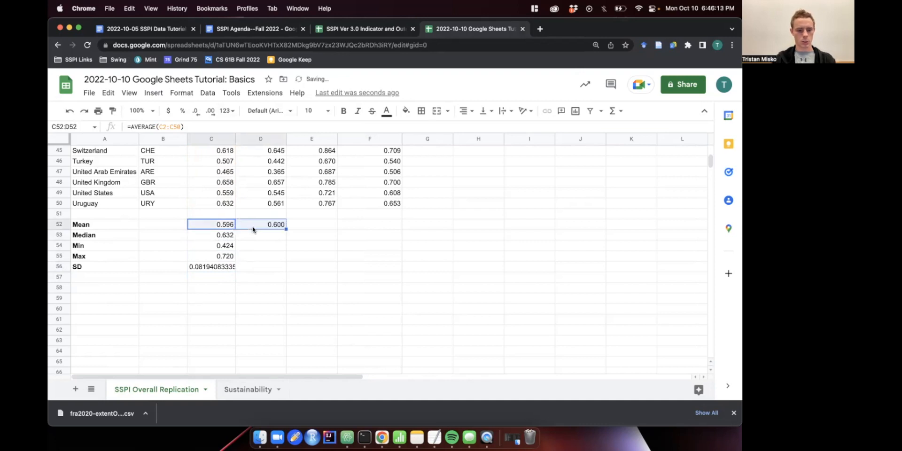
left_click(232, 239)
left_click_drag(232, 235, 263, 268)
Step: Examine the cell ranges used by the copied MIN formula in D54 and AVERAGE formula in D52
left_click(277, 227)
left_click(279, 246)
left_click(182, 129)
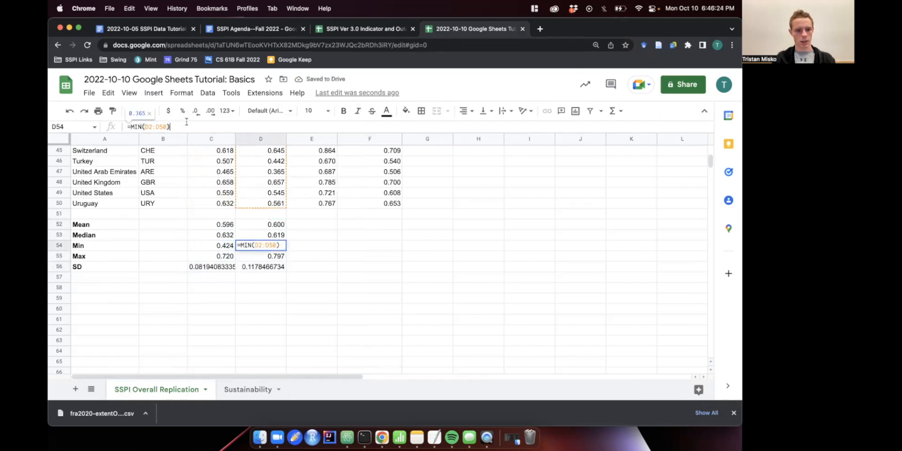
scroll(284, 212, "up", 15)
scroll(279, 205, "down", 9)
scroll(279, 205, "down", 5)
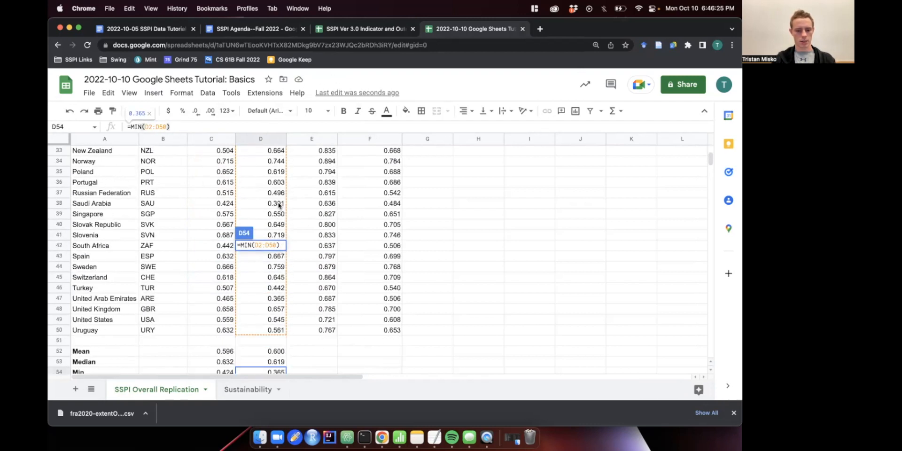
left_click(232, 268)
left_click(271, 268)
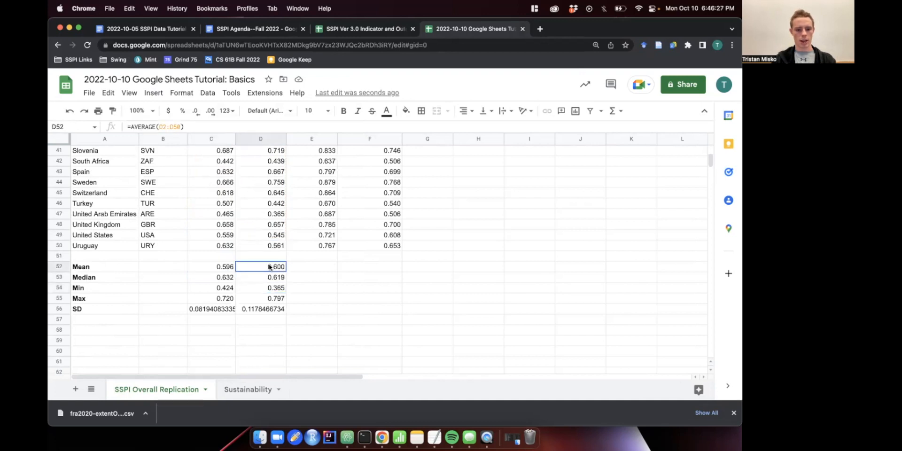
mouse_move(285, 271)
left_mouse_down()
mouse_move(308, 271)
mouse_move(285, 273)
left_mouse_up()
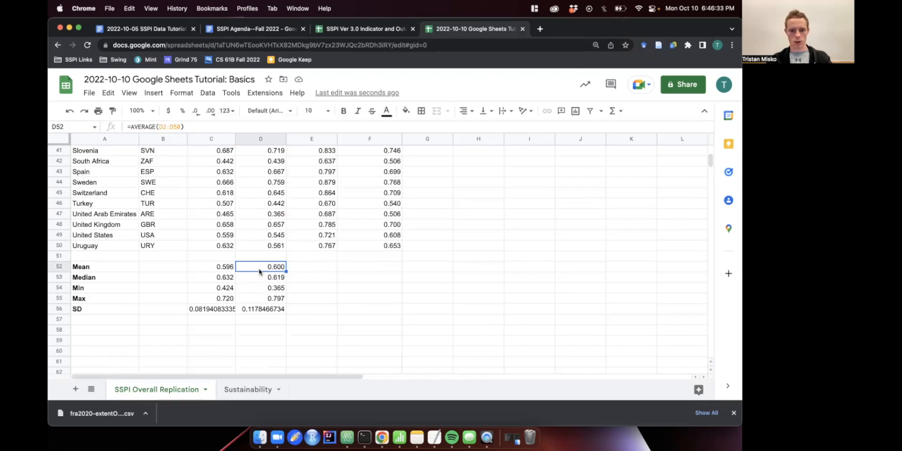
Step: Examine the AVERAGE formula for Argentina's overall score in F2
scroll(345, 228, "up", 12)
left_click(393, 150)
left_click(394, 162)
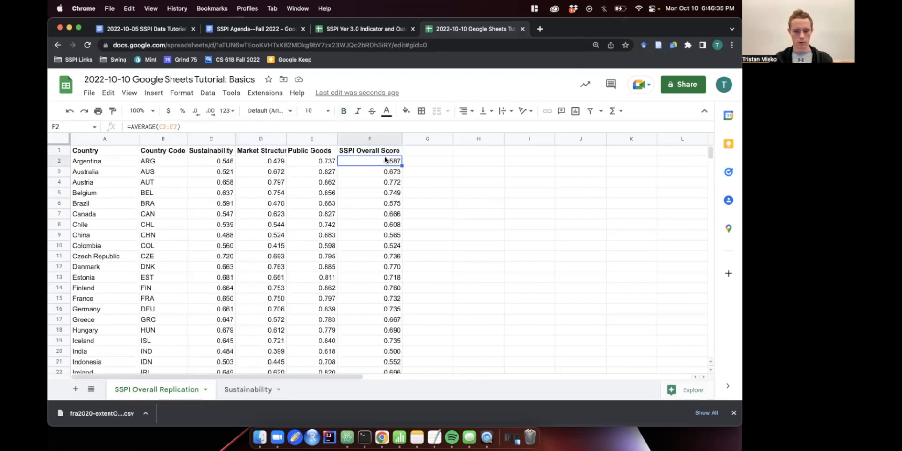
left_click_drag(401, 166, 401, 173)
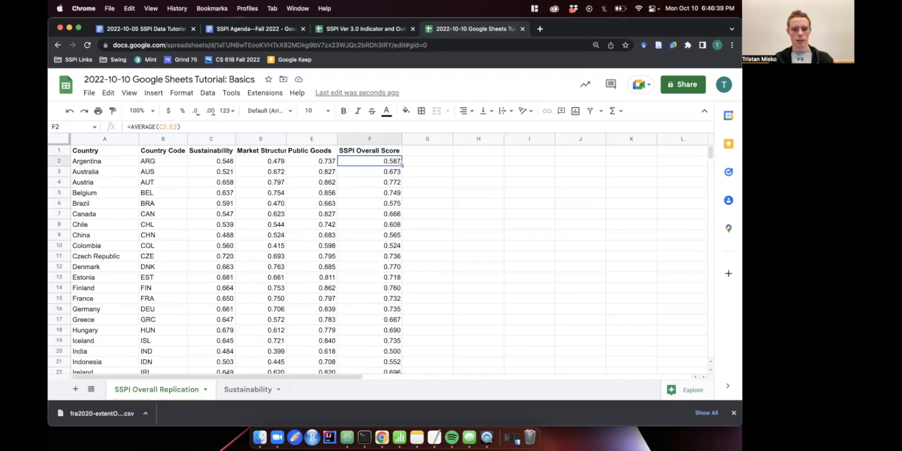
Step: Examine Argentina's and Australia's category scores and the cell range used by the AVERAGE formula in F3
key("Left")
key("Left")
left_click(216, 160)
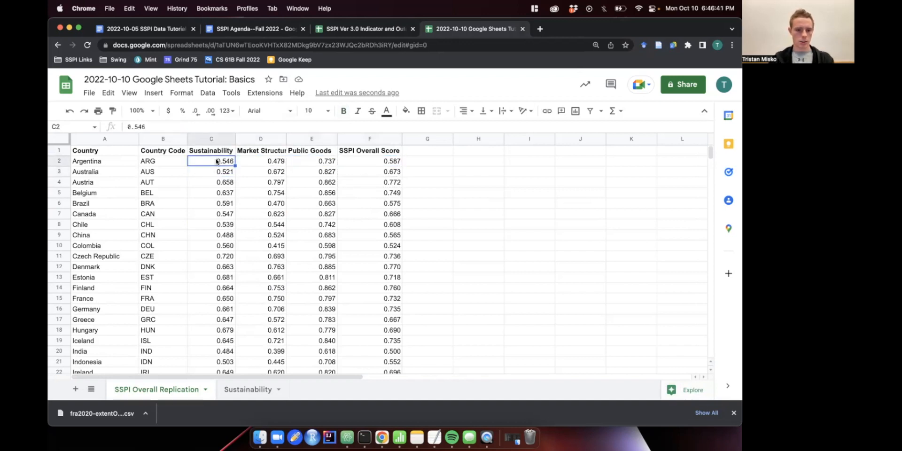
left_click(220, 176)
left_click(265, 175)
left_click(328, 171)
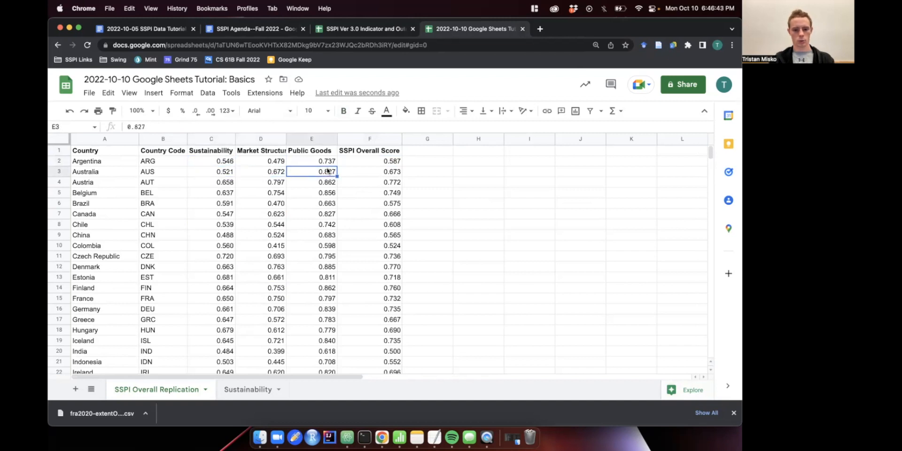
scroll(389, 256, "down", 2)
scroll(389, 256, "down", 5)
scroll(389, 256, "up", 10)
left_click(378, 171)
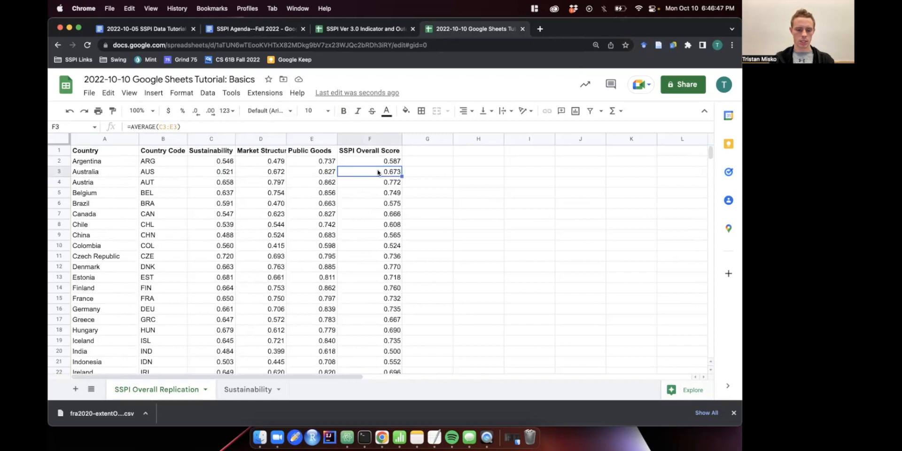
Step: Fill the Mean, Median, Min, Max and SD formulas from D52:D56 across into E52:F56 for Public Goods and the overall score
scroll(378, 172, "down", 20)
left_click_drag(272, 225, 275, 267)
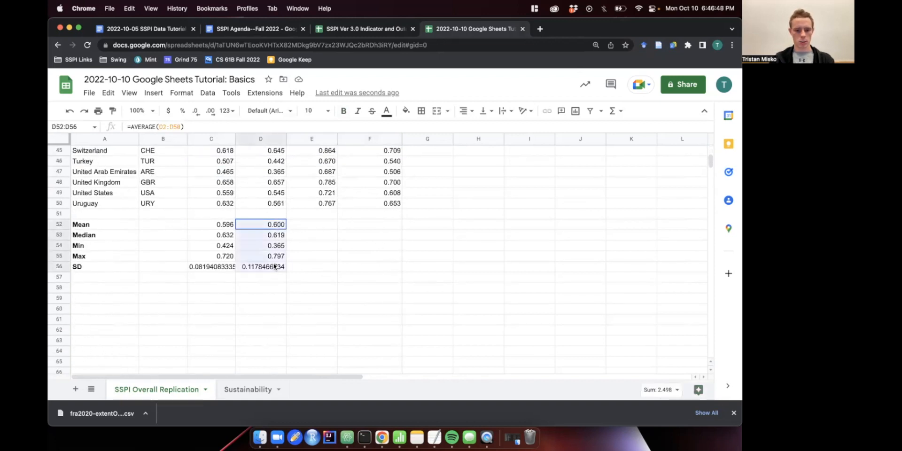
left_click(276, 225)
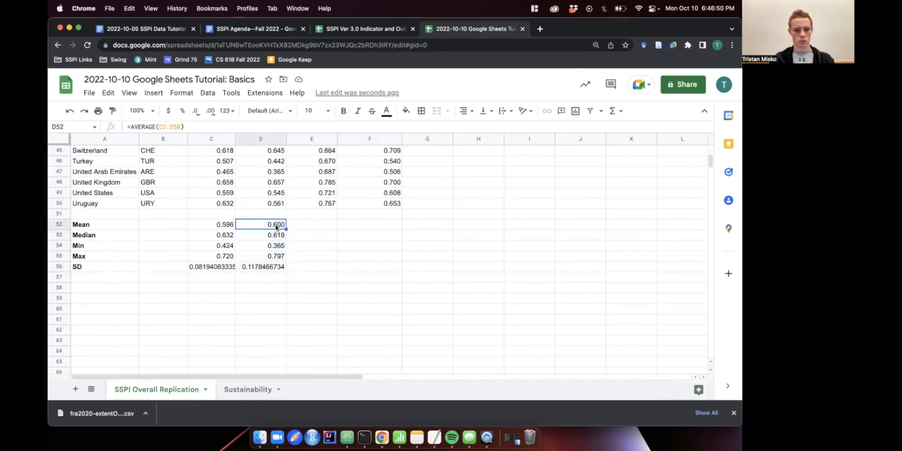
left_click(219, 225)
scroll(219, 224, "up", 3)
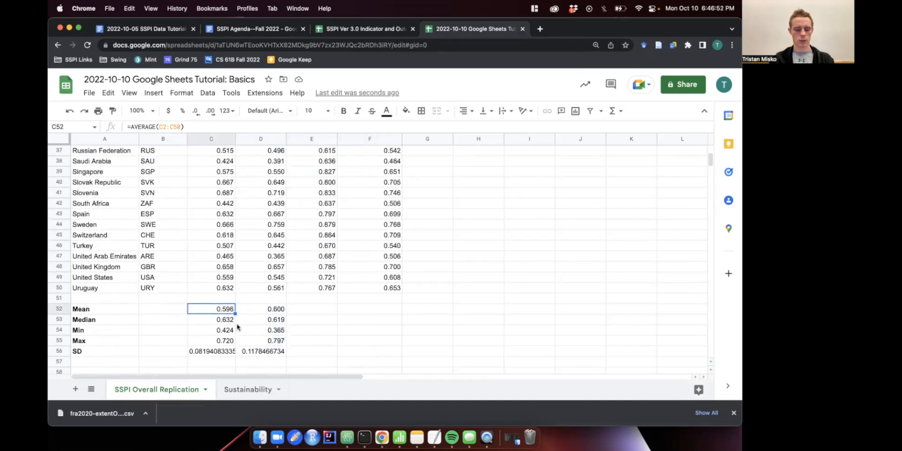
left_click(271, 311)
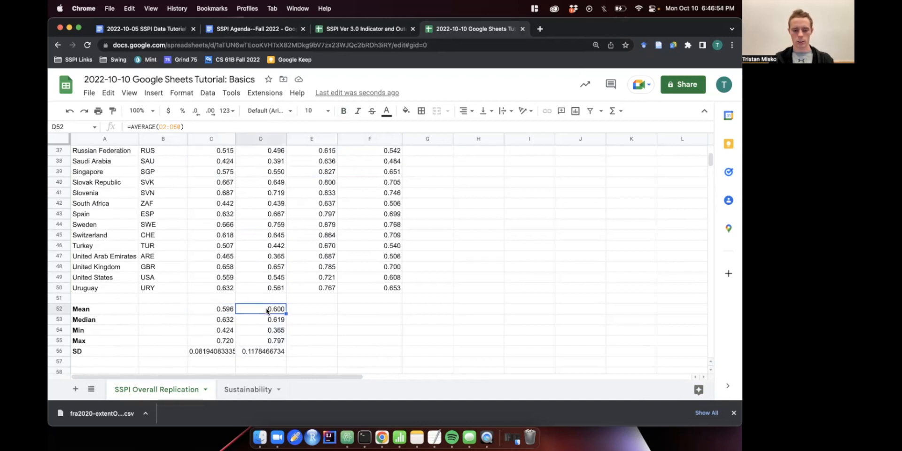
left_click_drag(277, 311, 378, 355)
scroll(431, 329, "down", 2)
scroll(430, 330, "down", 2)
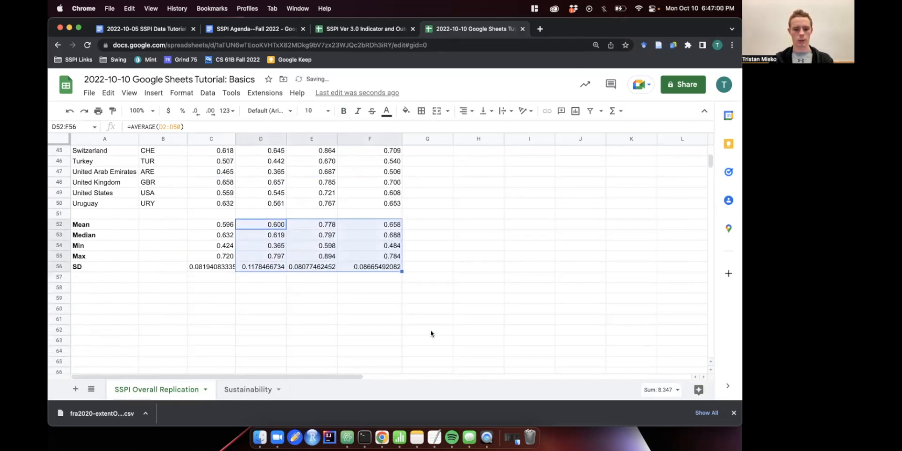
left_click(407, 206)
Step: Rename the header in F1 as SSPI Overall Arithmetic and widen column F to fit it
scroll(407, 206, "up", 15)
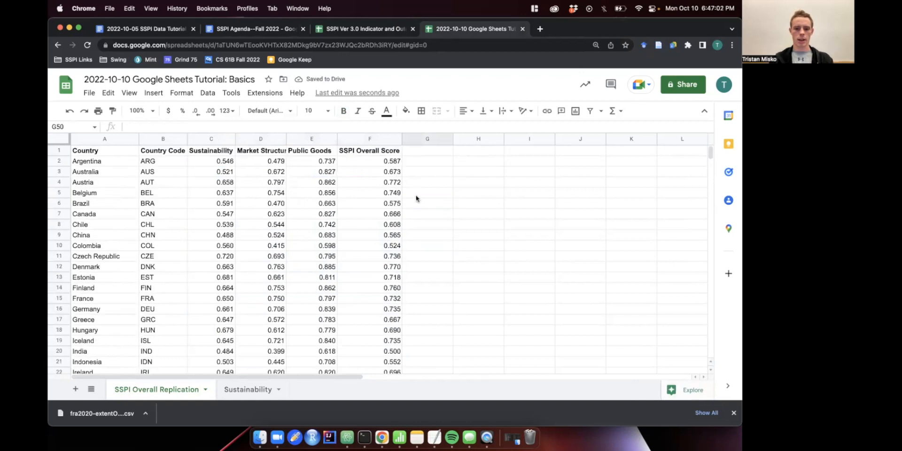
left_click(407, 151)
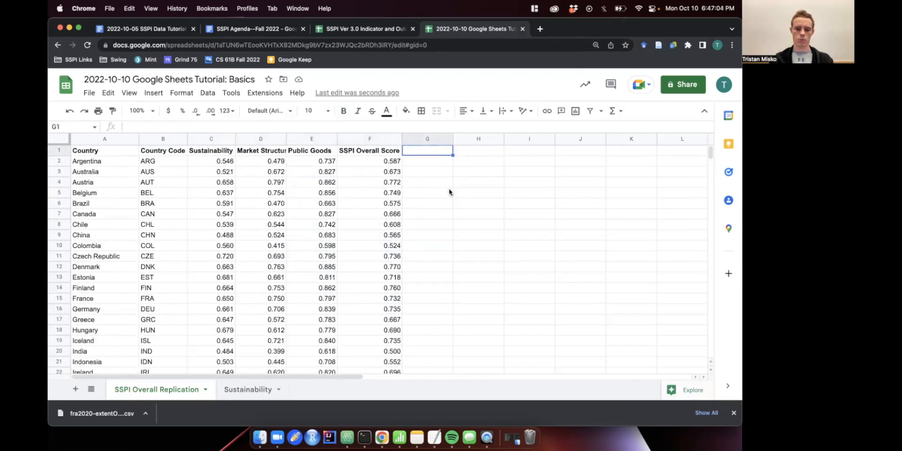
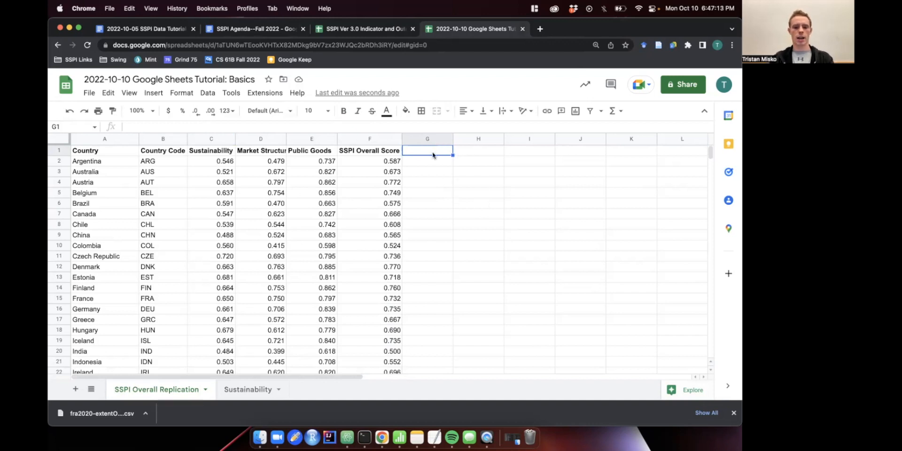
left_click(396, 153)
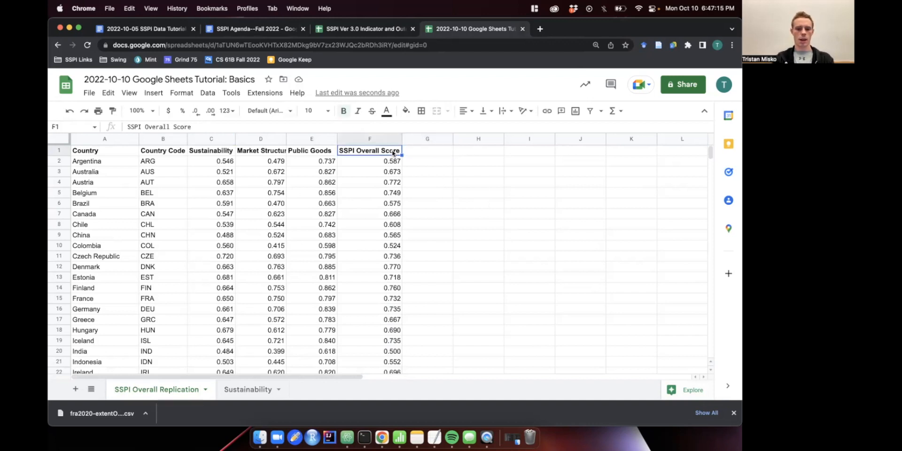
double_click(160, 130)
type("Ari")
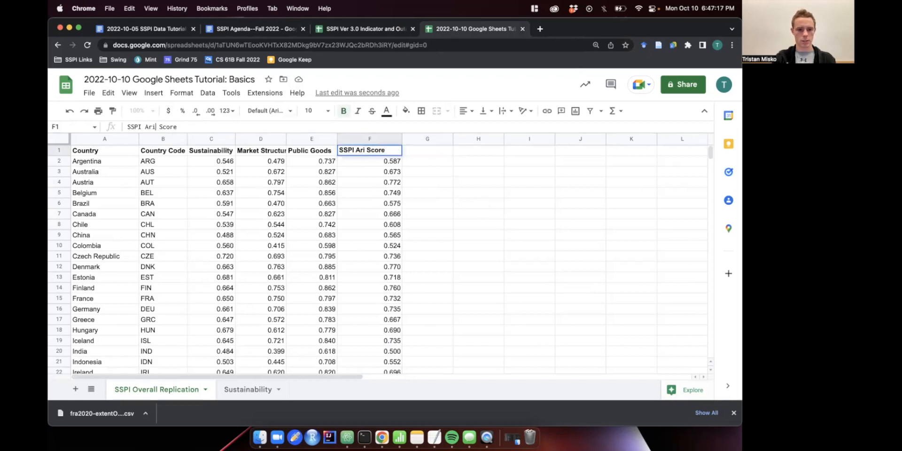
type("thmetic")
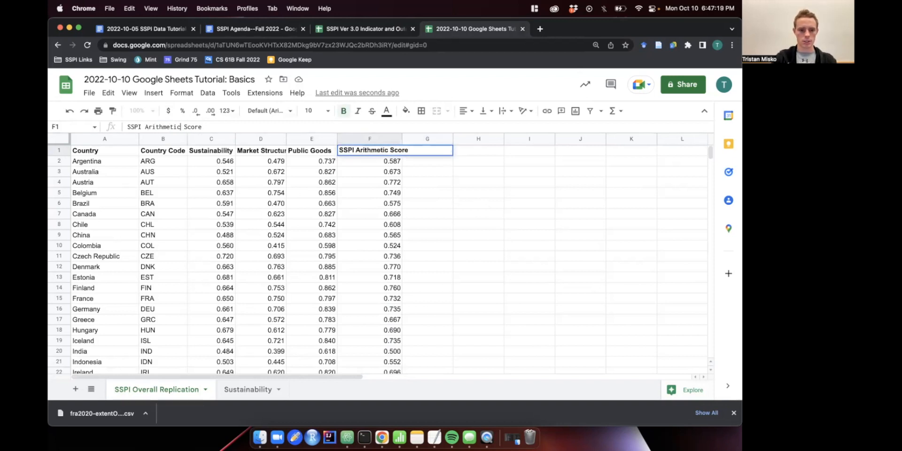
double_click(193, 126)
key("BackSpace")
key("BackSpace")
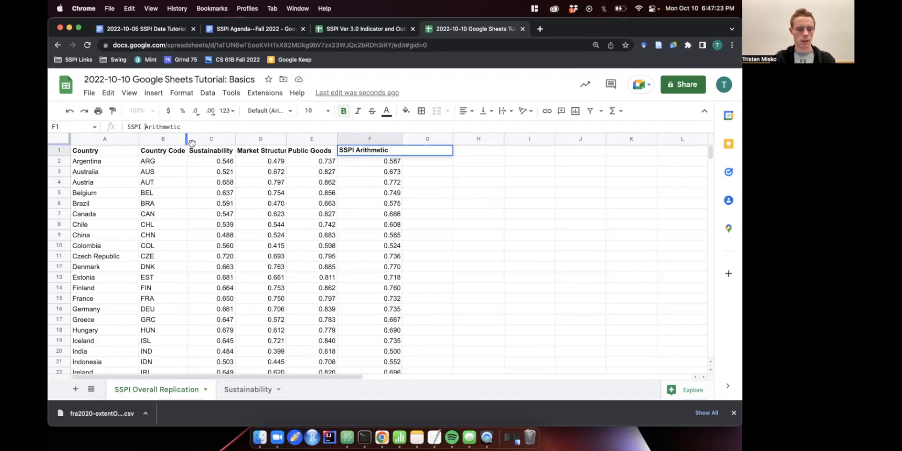
type("Overall")
key("Return")
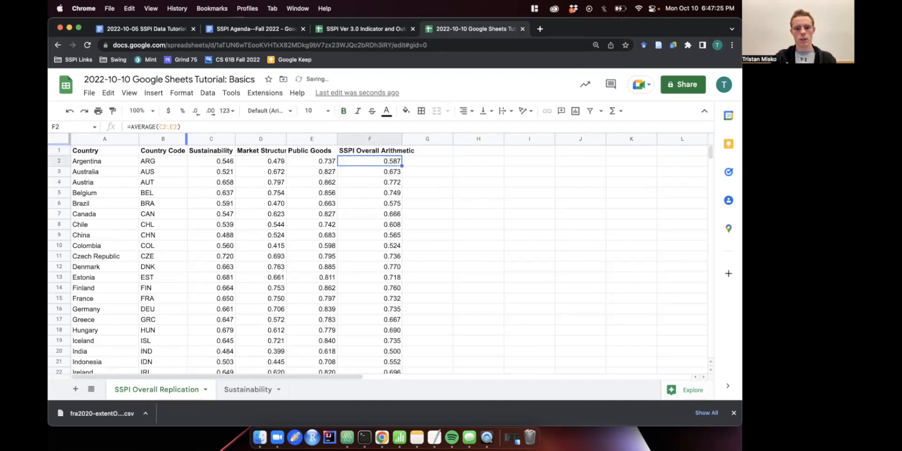
double_click(402, 139)
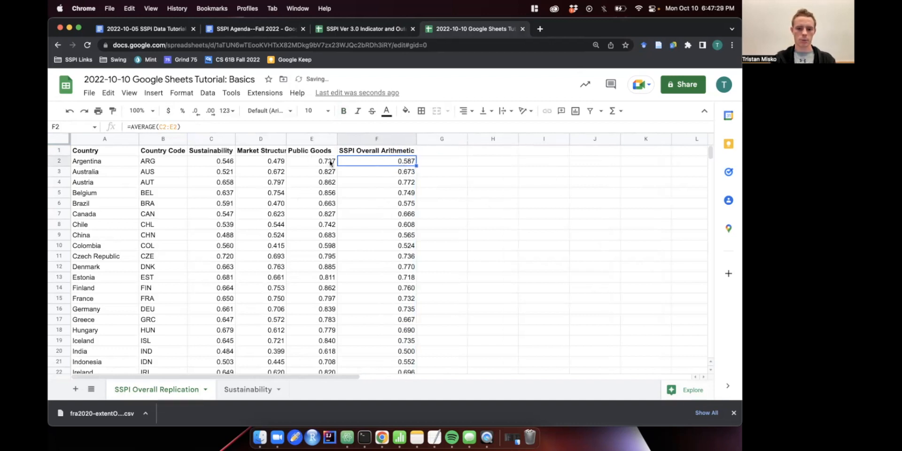
Step: Examine Argentina's Sustainability, Market Structure and Public Goods scores in C2:E2 and the AVERAGE formula in F2
left_click(442, 150)
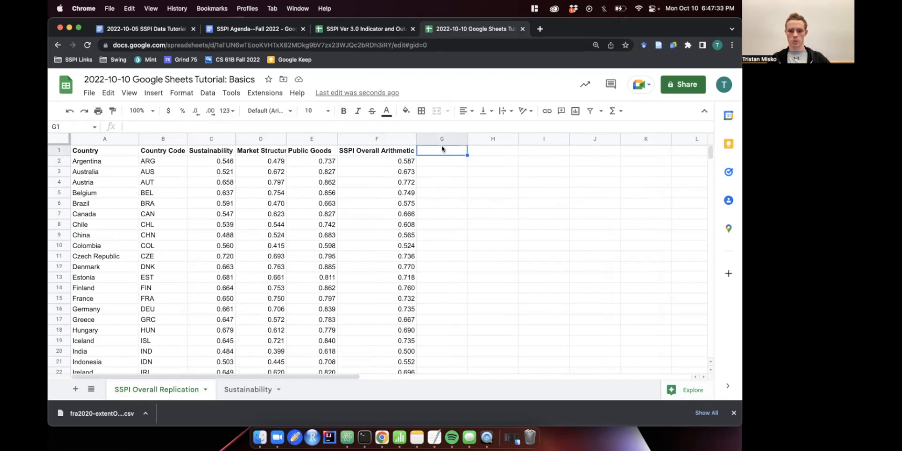
left_click(232, 167)
left_click(266, 164)
left_click(323, 161)
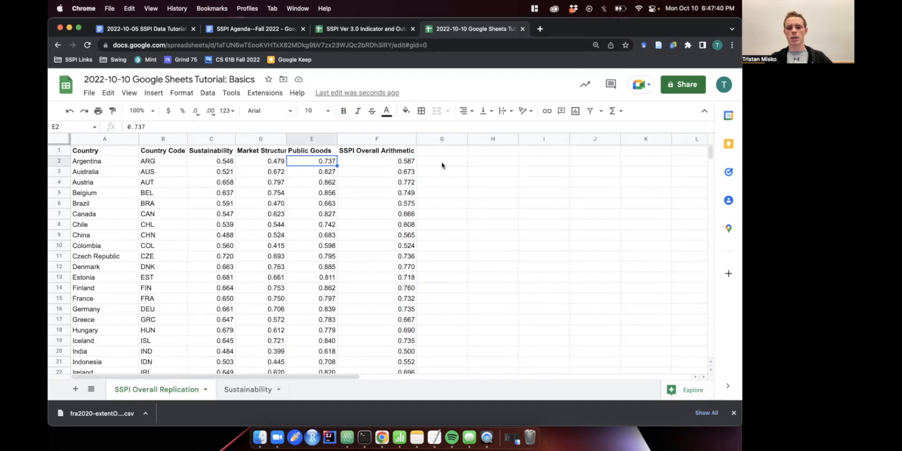
left_click(393, 161)
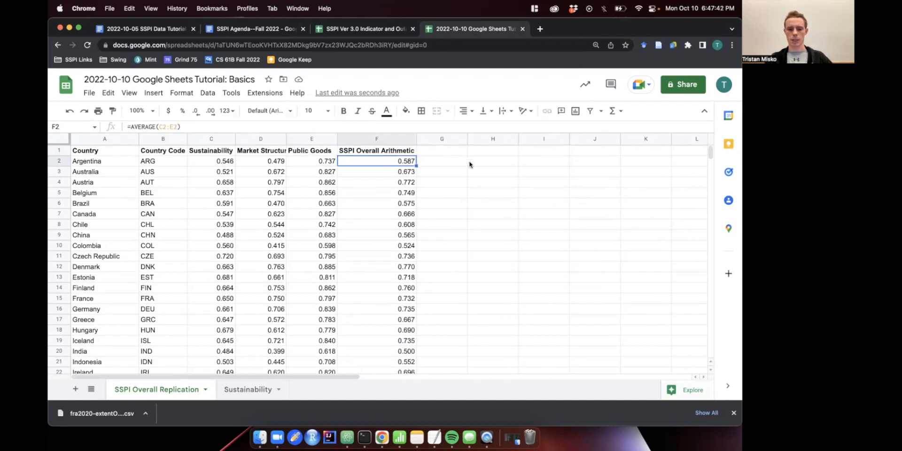
left_click(470, 161)
left_click(447, 164)
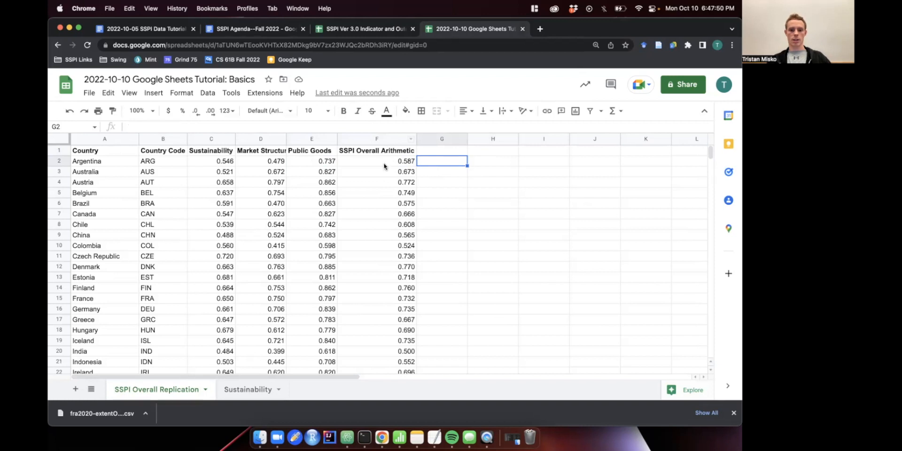
left_click(324, 169)
left_click(320, 164)
left_click(271, 165)
left_click(216, 160)
left_click(291, 167)
left_click(310, 161)
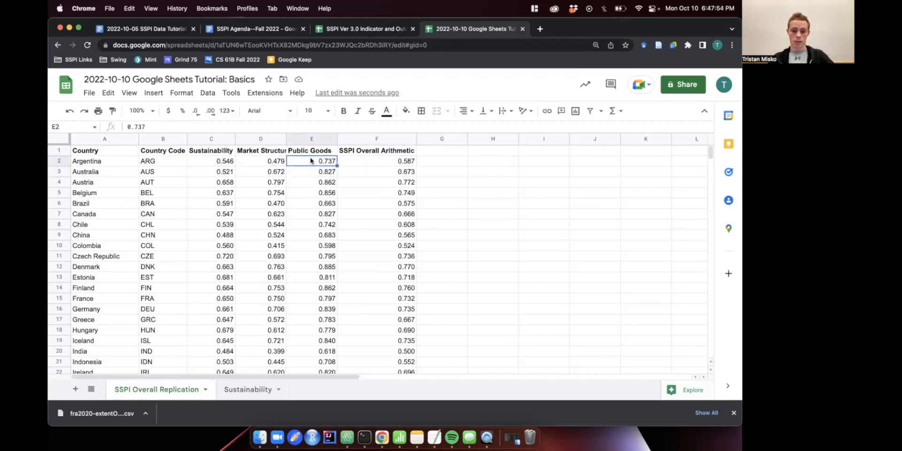
Step: Add the header SSPI Overall Geometric in G1 and widen column G to fit it
left_click(447, 151)
mouse_move(466, 136)
left_mouse_down()
mouse_move(497, 136)
mouse_move(482, 138)
left_mouse_up()
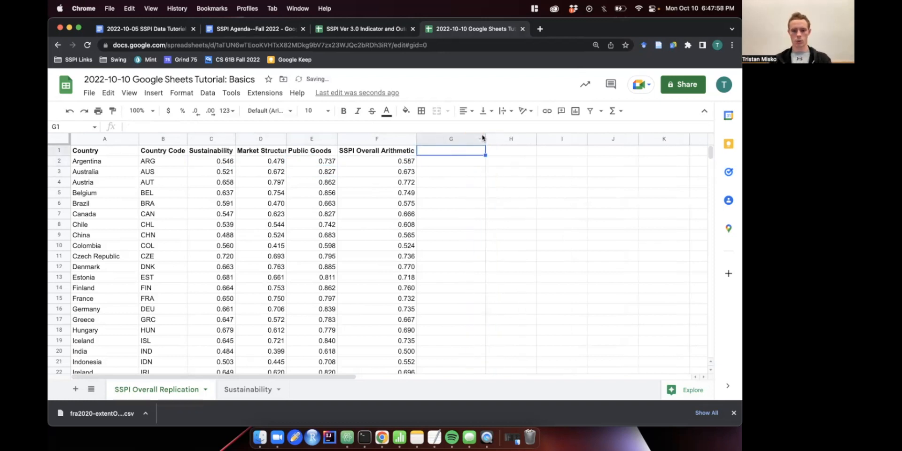
type("SSPI Ov")
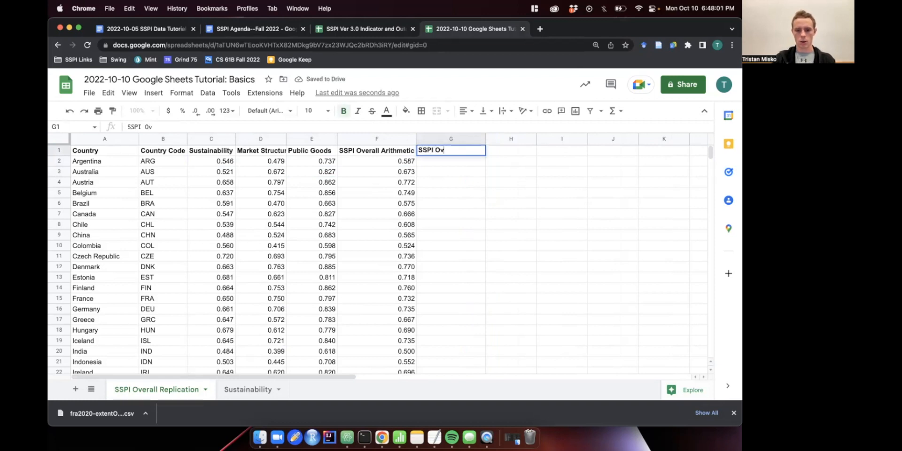
type("erall Geometric")
key("Return")
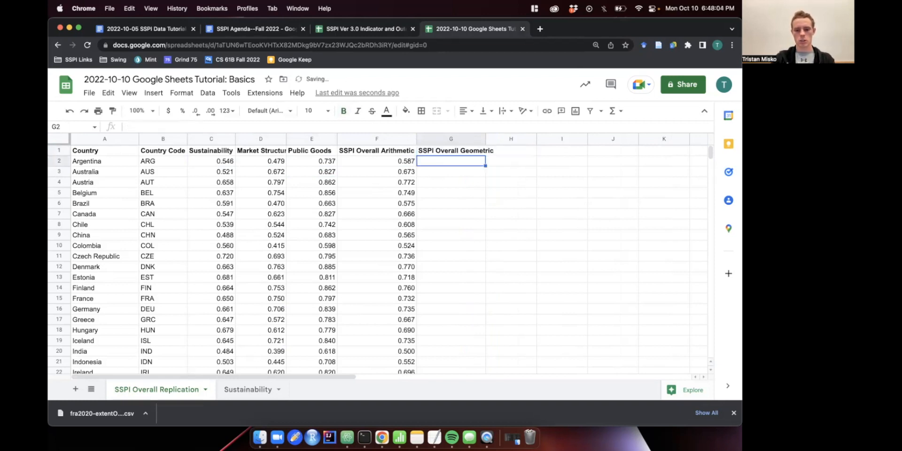
left_click(487, 137)
left_click_drag(486, 137, 496, 137)
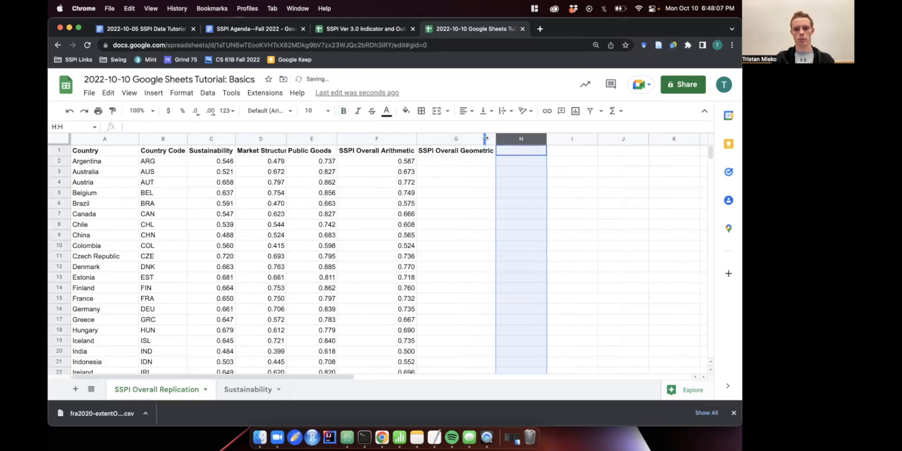
Step: Start a formula in G2 that multiplies Argentina's three category scores in parentheses, =(C2*D2*E2)
left_click(476, 160)
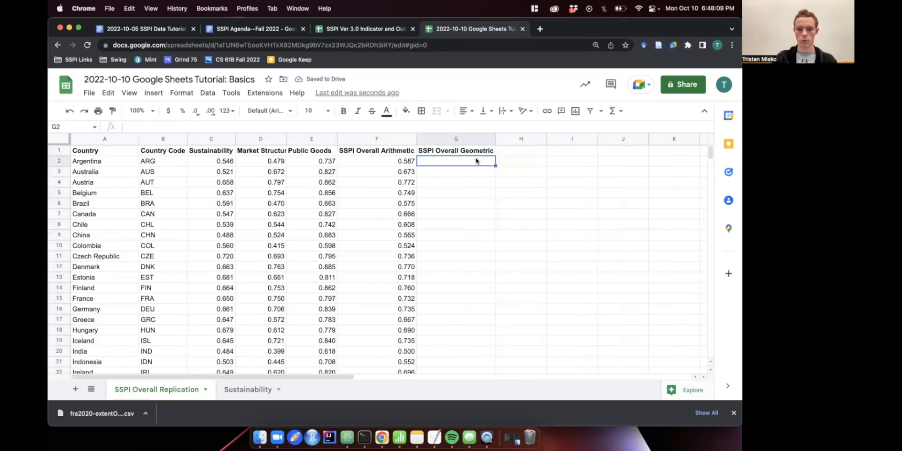
type("=")
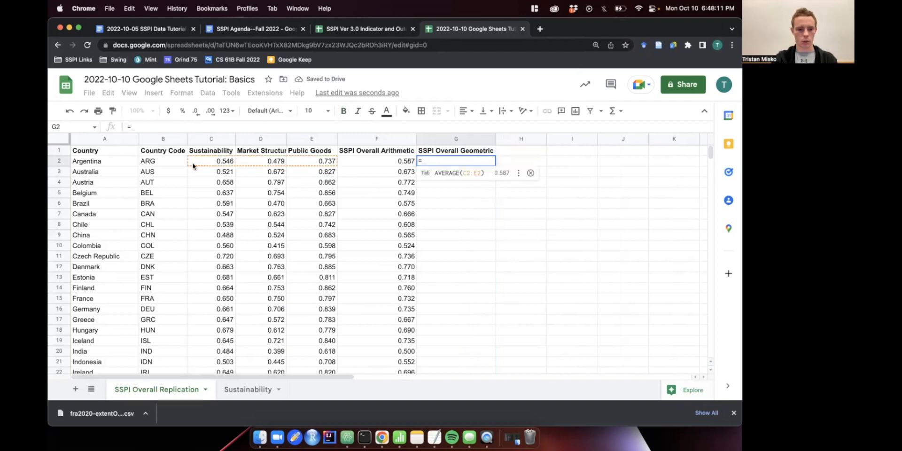
left_click(223, 162)
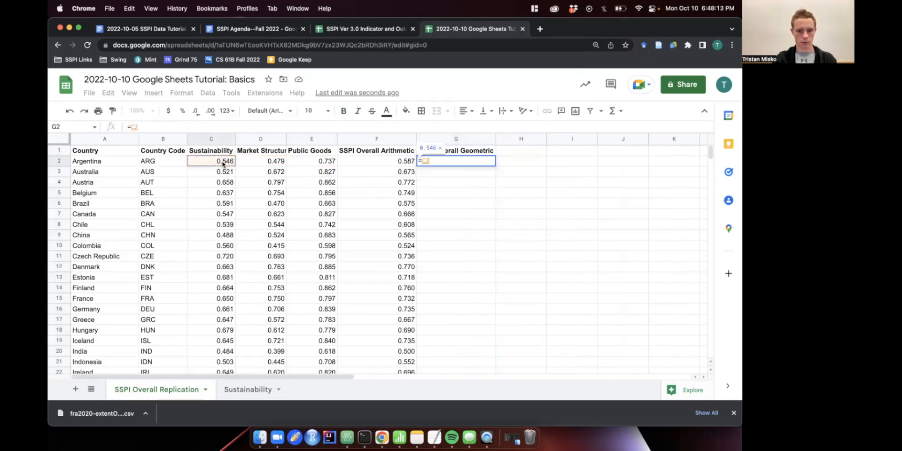
type("*D")
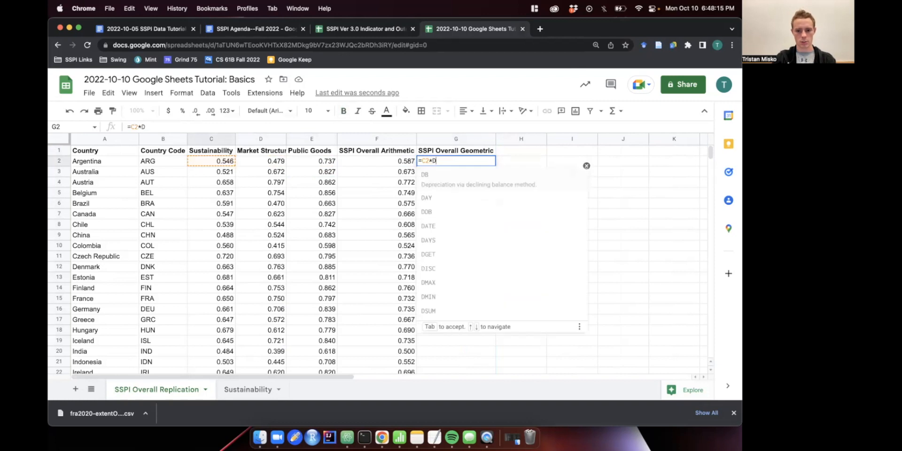
type("2*E")
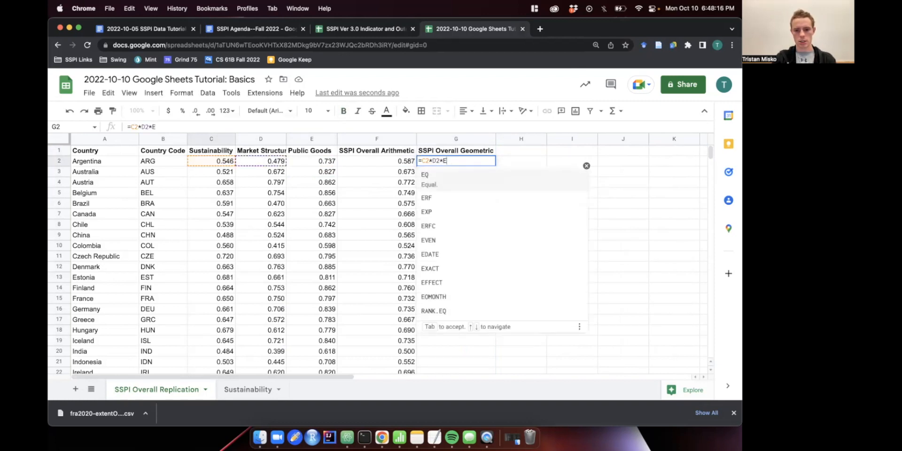
type("2)")
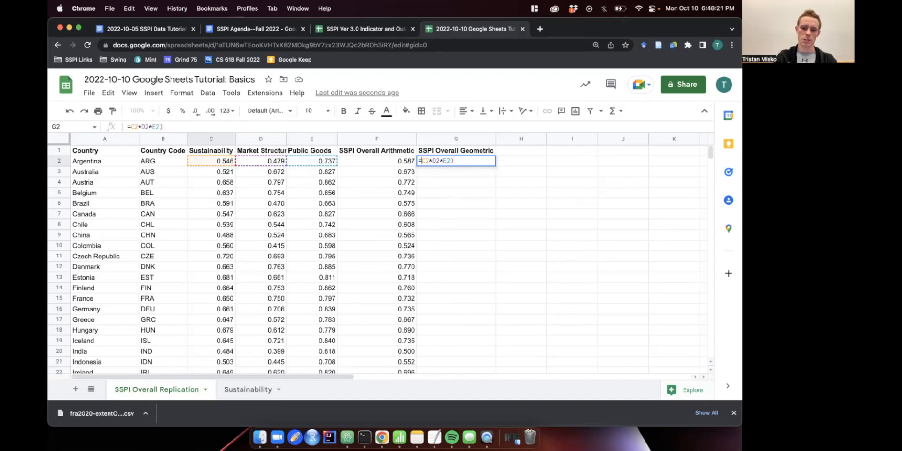
type("(")
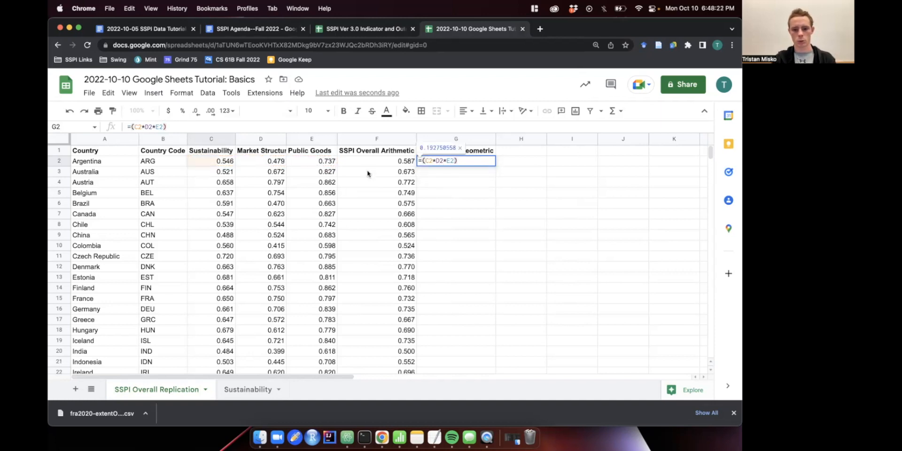
type("CUBED R")
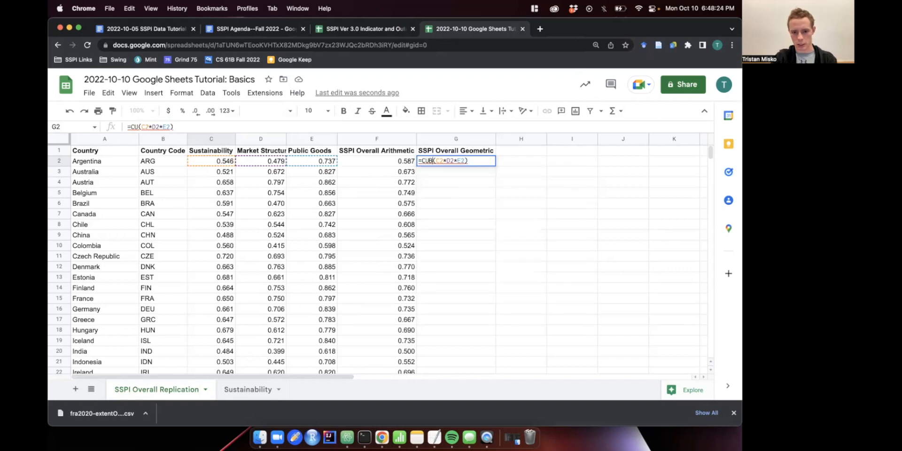
key("BackSpace")
key("BackSpace")
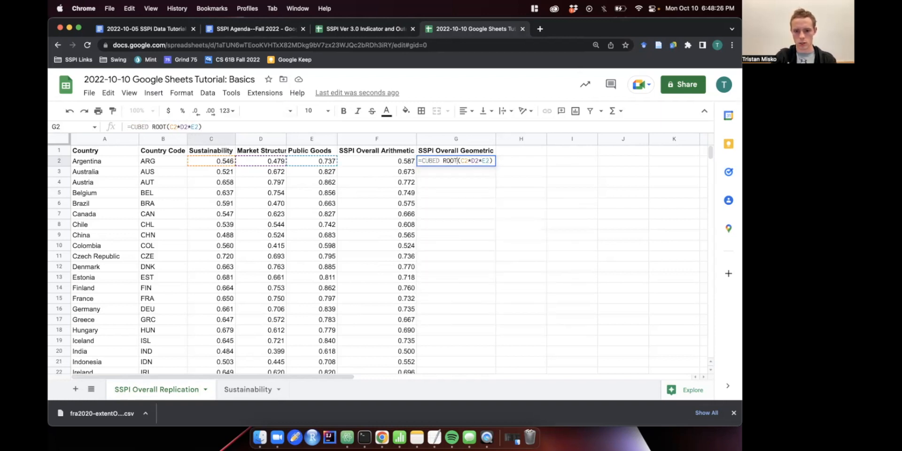
type("ROOT")
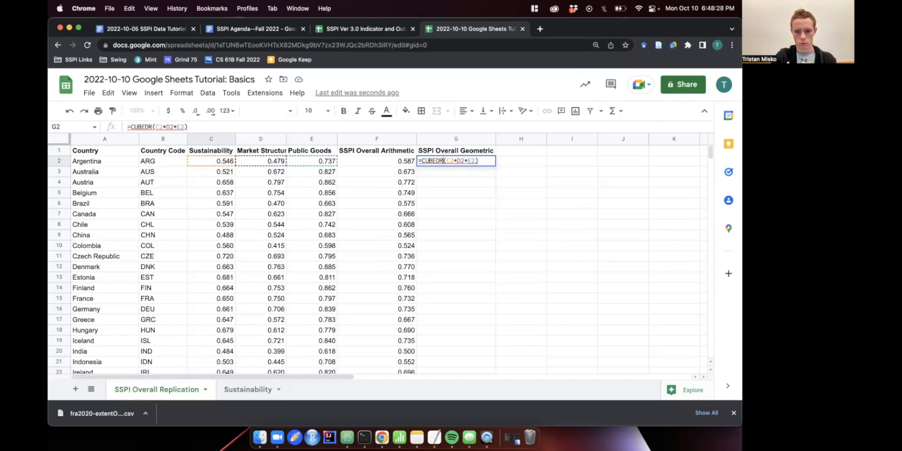
key("BackSpace")
key("BackSpace")
key("BackSpace")
key("BackSpace")
key("BackSpace")
key("BackSpace")
key("BackSpace")
key("BackSpace")
key("BackSpace")
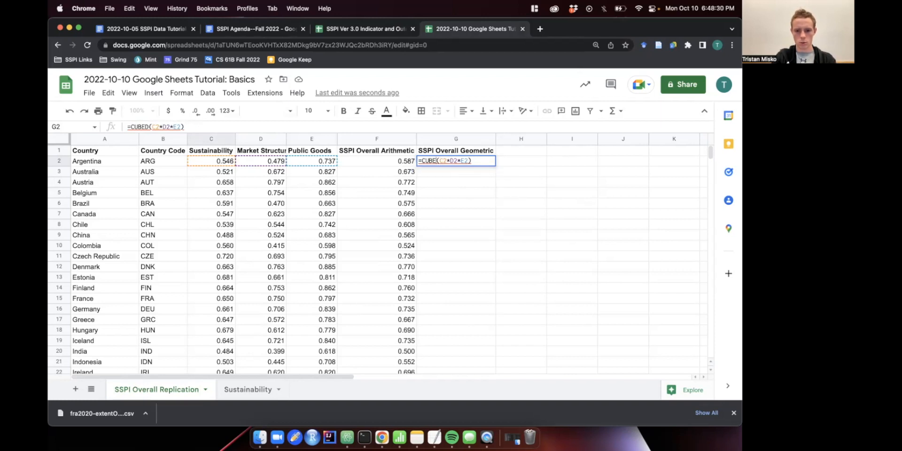
type("N")
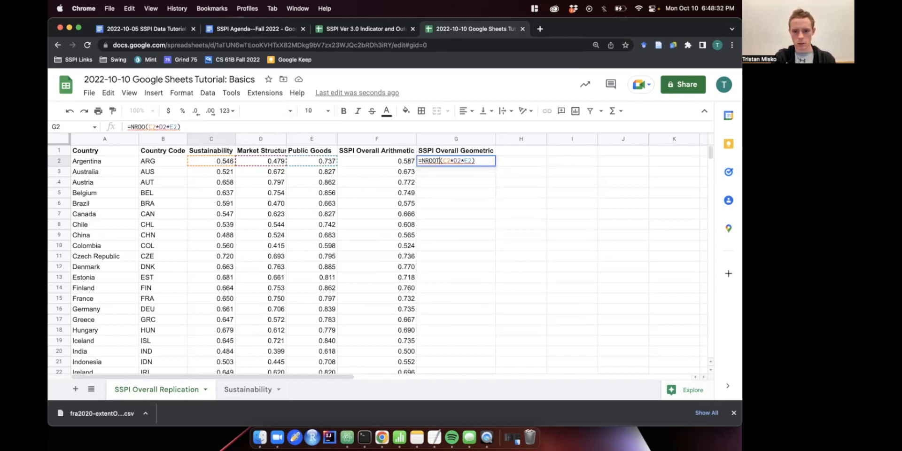
key("BackSpace")
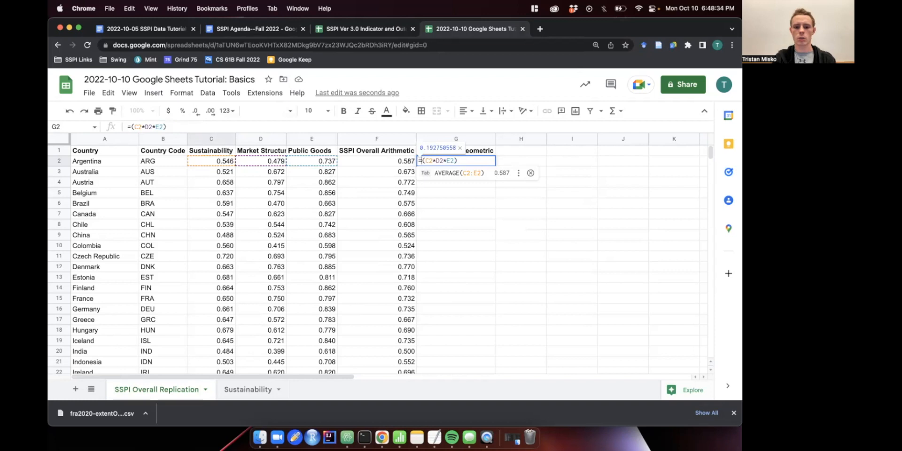
Step: Raise the product in G2 to the power of one third, completing the formula as =(C2*D2*E2)^(1/3)
type("^")
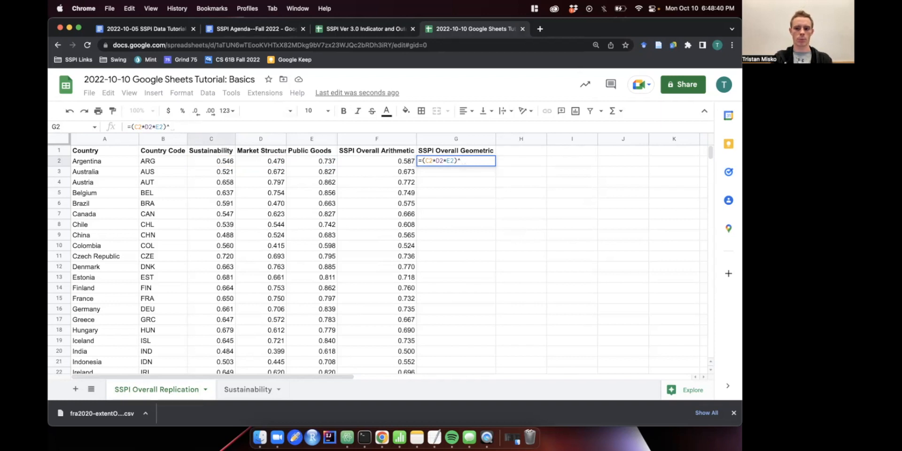
type("(1")
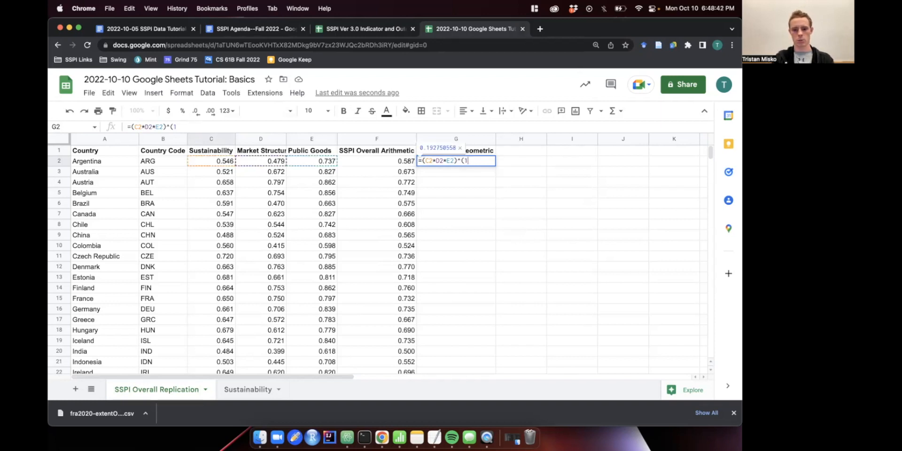
type("/3")
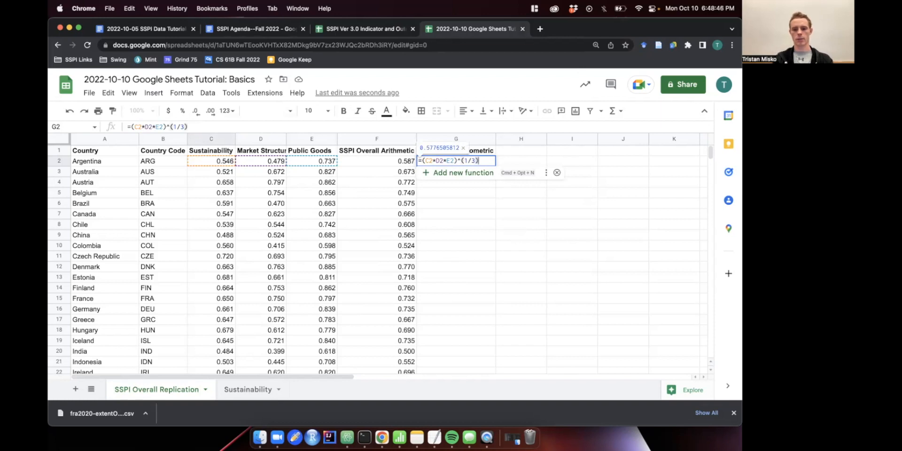
key("Return")
key("Escape")
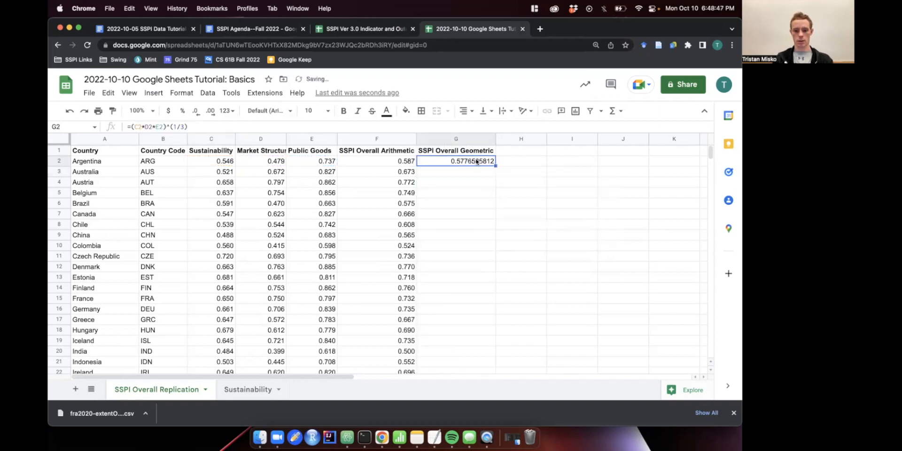
Step: Examine the multiplied category scores and the exponent in the G2 formula
left_click(167, 126)
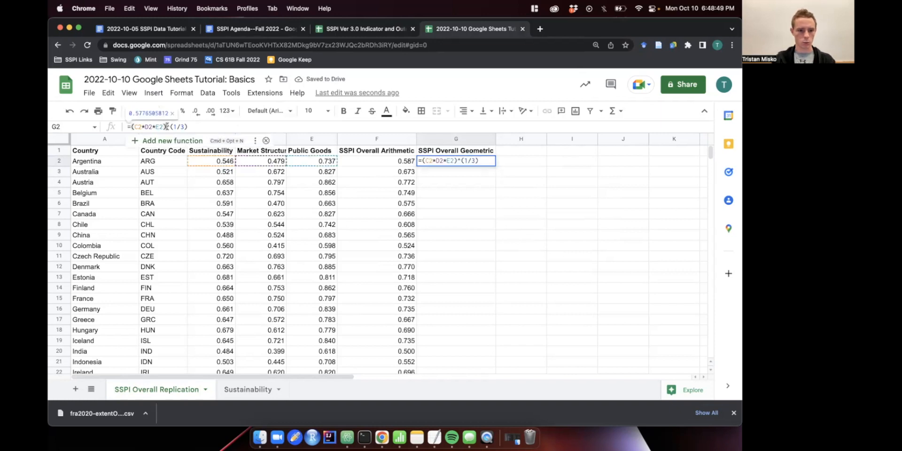
left_click_drag(163, 127, 133, 125)
left_click(404, 112)
left_click(619, 143)
left_click(490, 195)
Step: Reduce the number format of Argentina's geometric score in G2 to three decimal places
left_click(468, 162)
left_click(197, 113)
left_click(197, 113)
left_click(198, 112)
left_click(197, 113)
left_click(197, 113)
left_click(197, 113)
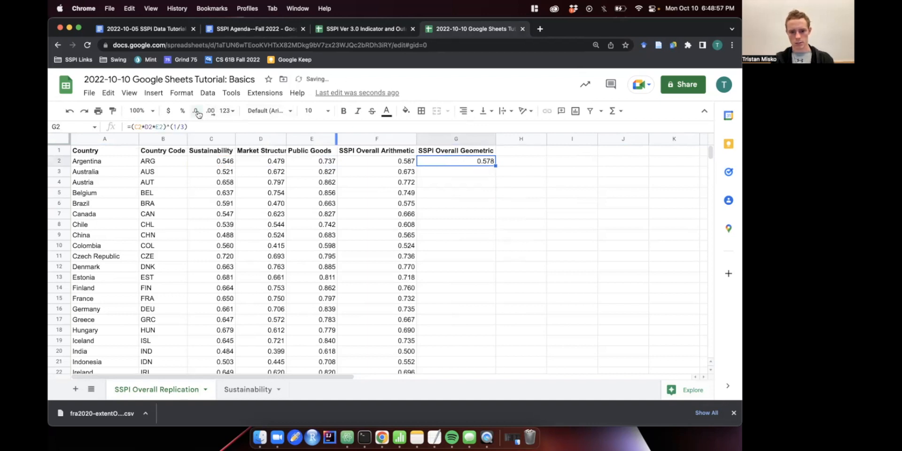
Step: Compare Argentina's scores in F2 and G2, and copy the geometric-mean formula down to Australia in G3, checking its cell references
left_click(471, 172)
left_click(482, 164)
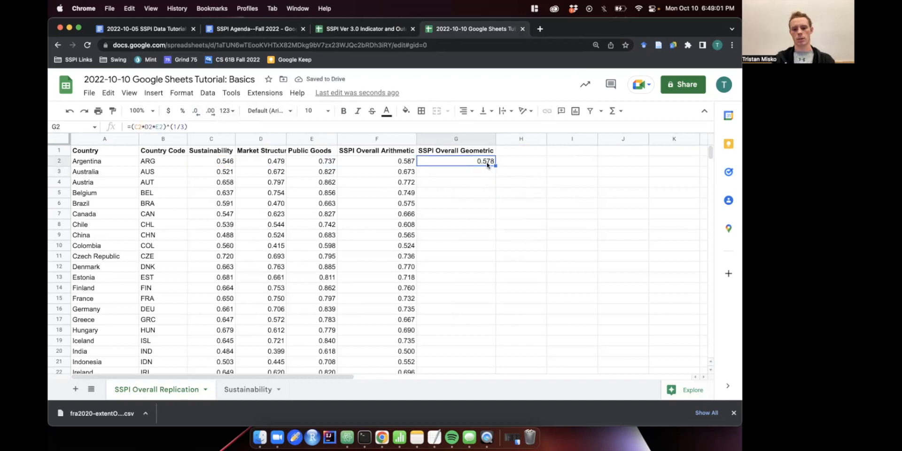
left_click(411, 167)
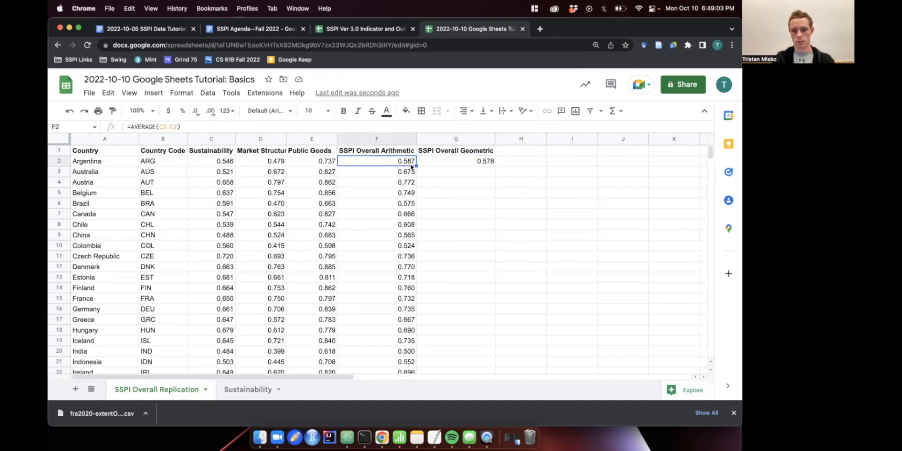
left_click(449, 163)
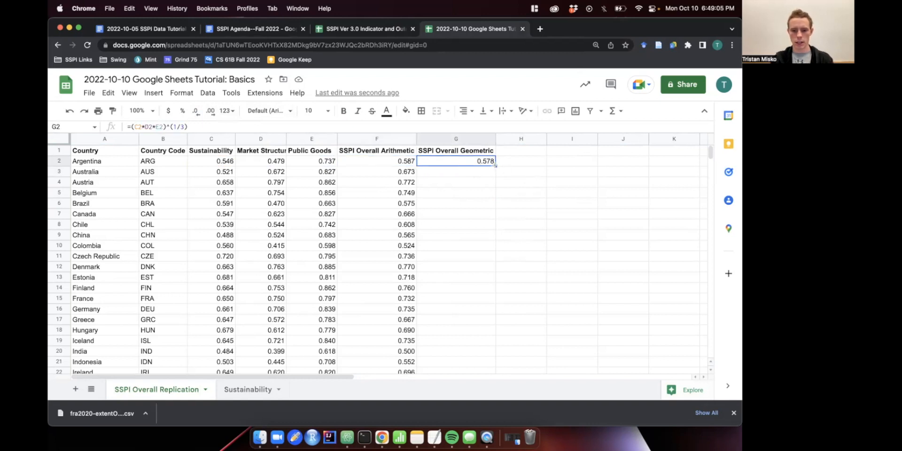
left_click_drag(495, 165, 487, 178)
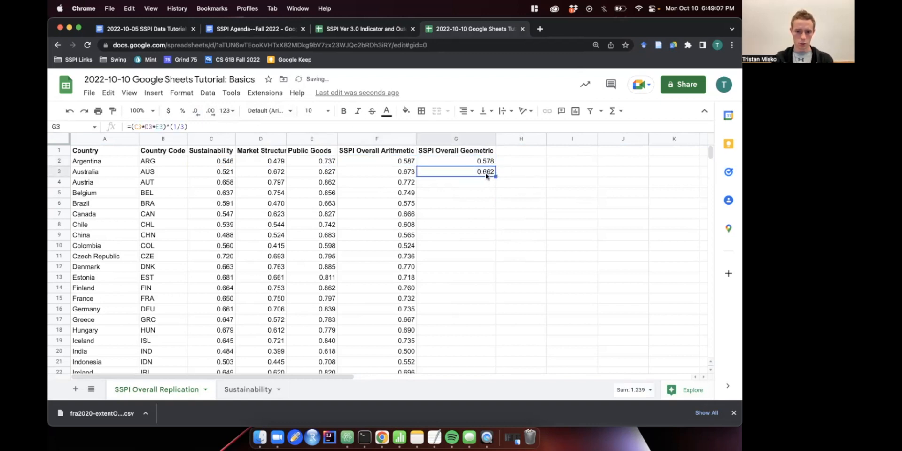
key("Return")
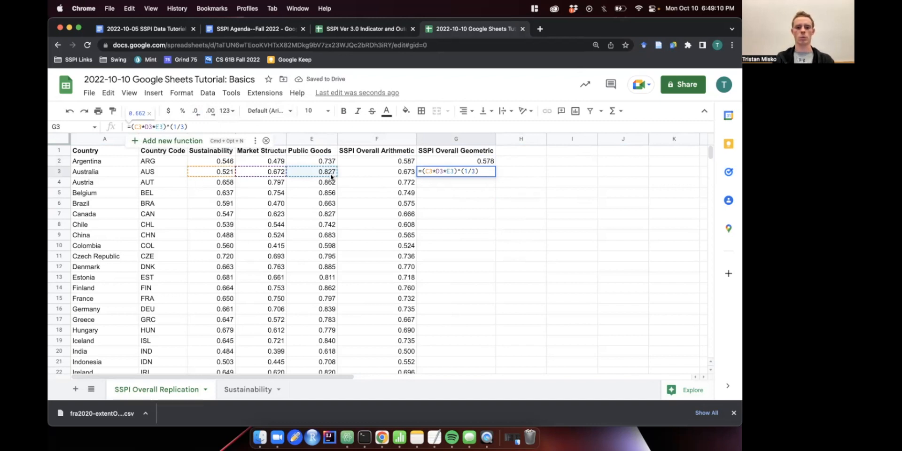
key("Return")
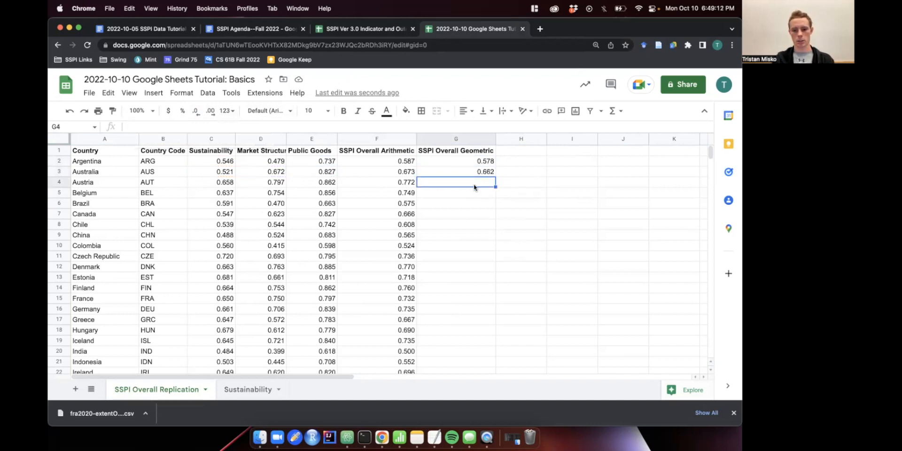
Step: Fill the geometric-mean formula down from G3 to G50 and extend the summary statistics in F52:F56 into G52:G56
left_click(488, 172)
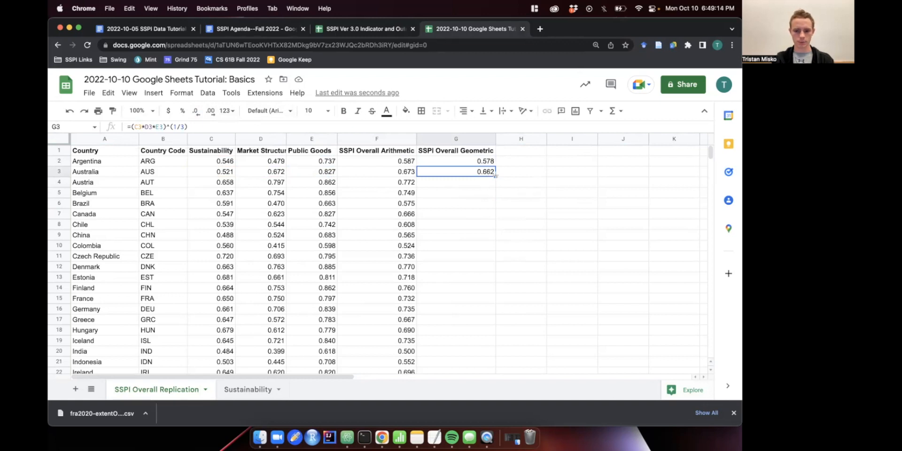
left_click(404, 175)
left_click(456, 175)
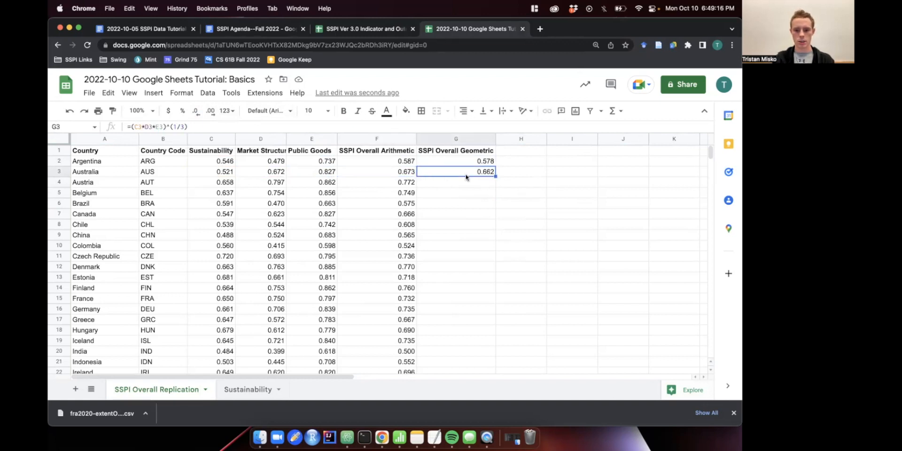
left_click_drag(496, 176, 468, 309)
scroll(448, 359, "down", 3)
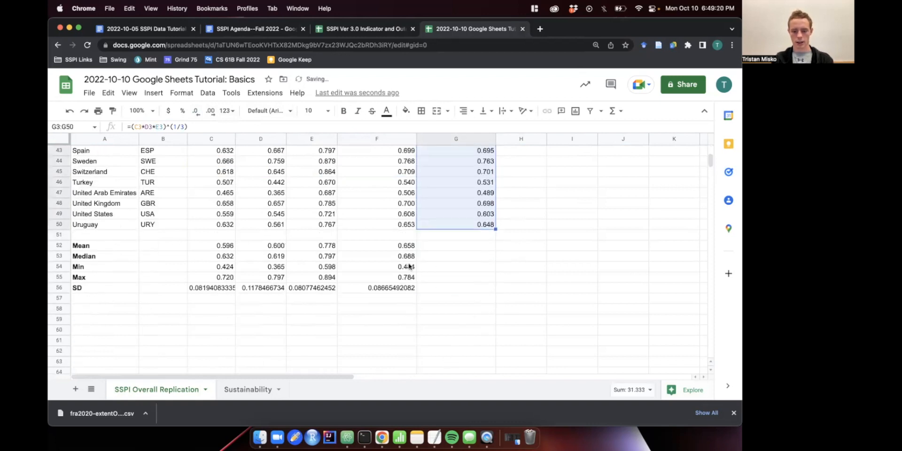
left_click_drag(407, 246, 495, 292)
scroll(524, 227, "up", 10)
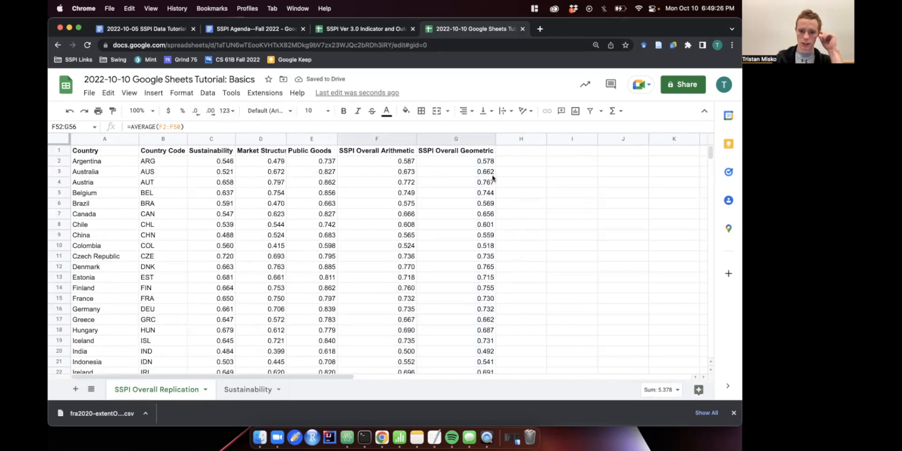
Step: Examine the geometric-mean formula in G2, the Argentina category scores it uses, and the matching formula in G50
left_click(473, 160)
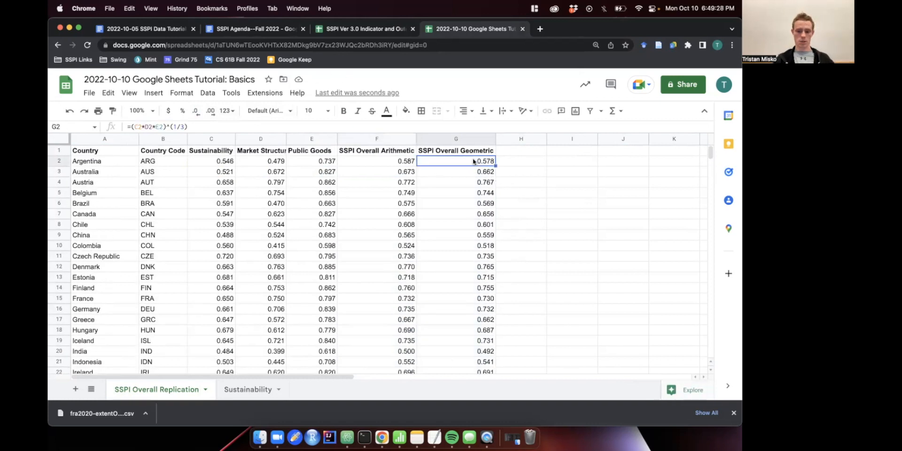
left_click(475, 150)
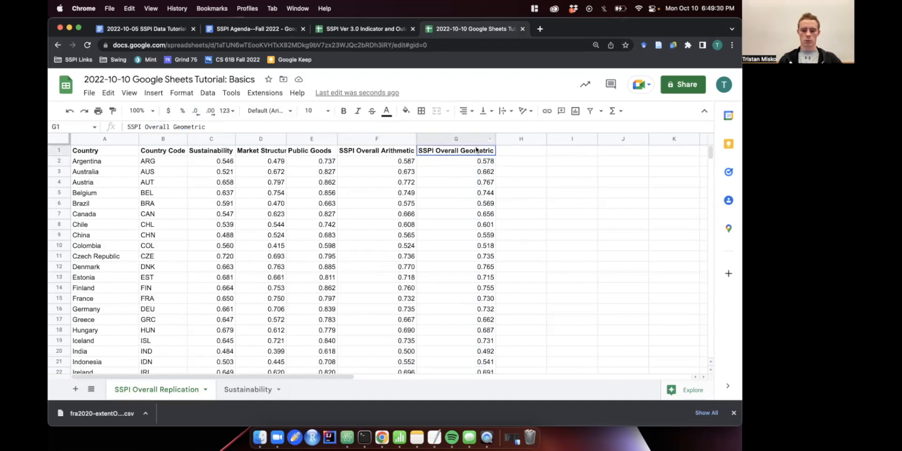
left_click(135, 163)
left_click(173, 167)
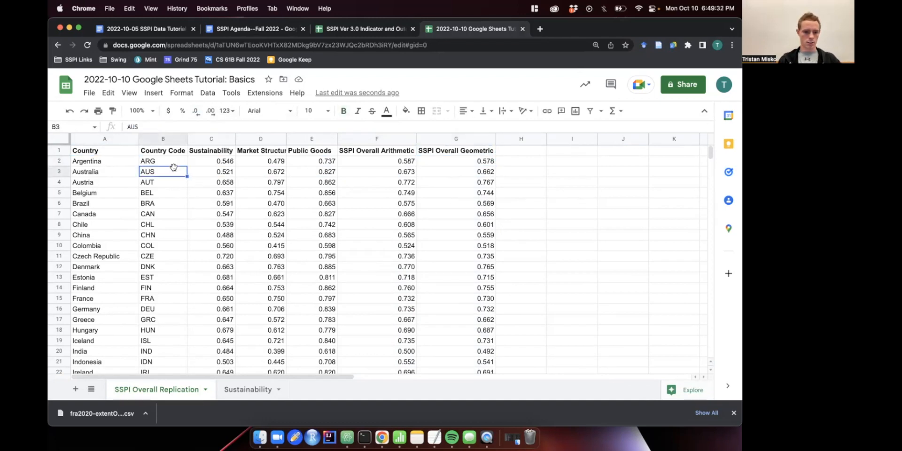
left_click(219, 162)
left_click(264, 162)
left_click(345, 160)
left_click(308, 161)
left_click(482, 163)
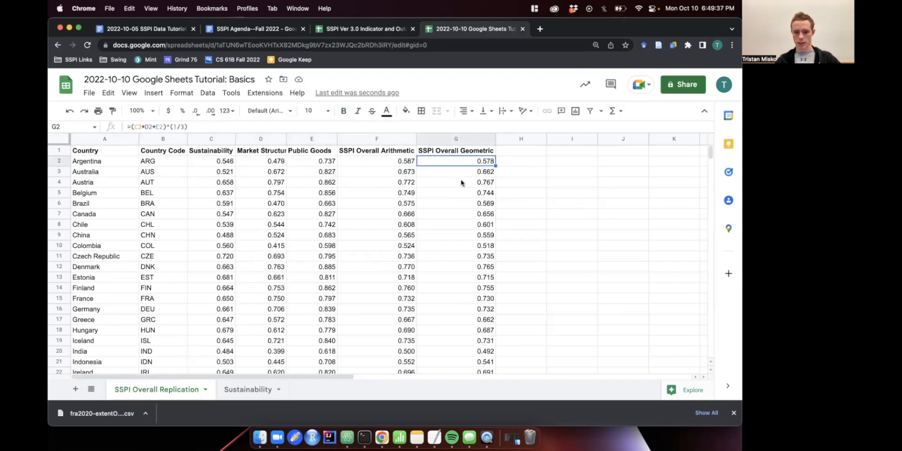
scroll(462, 202, "down", 10)
left_click(455, 329)
scroll(453, 251, "up", 12)
scroll(454, 251, "up", 3)
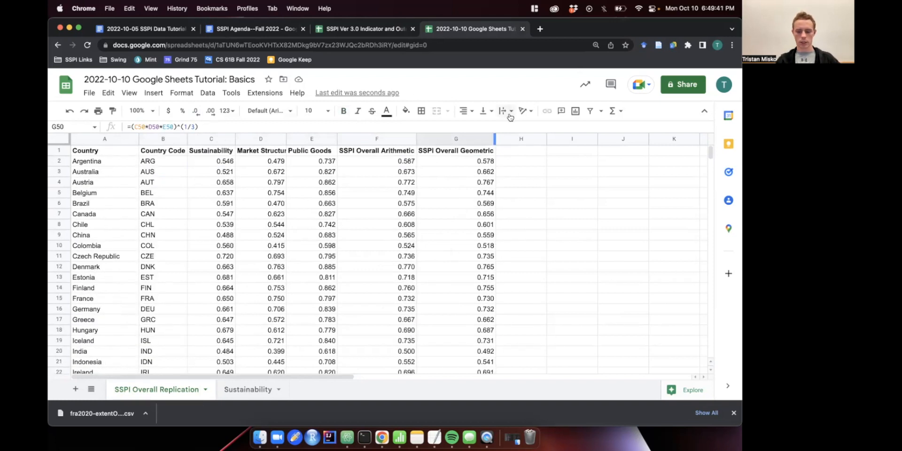
Step: Add the header Difference in Means in H1 and widen column H to fit it
left_click(506, 151)
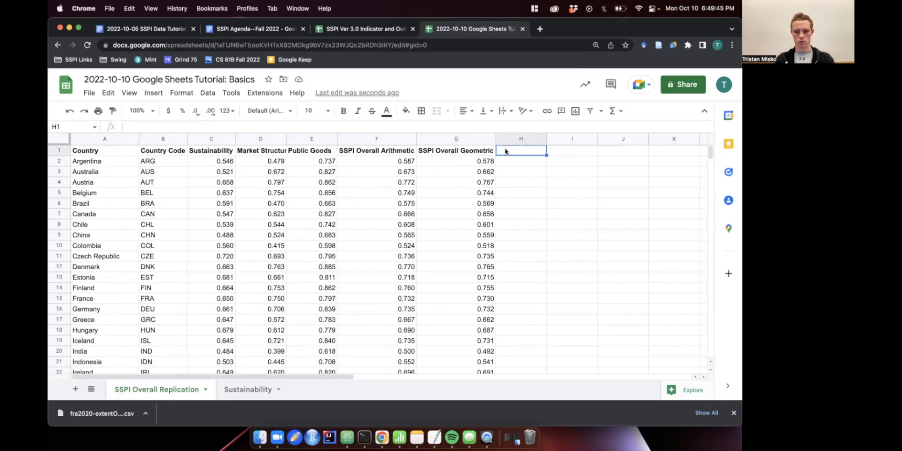
type("Difference ")
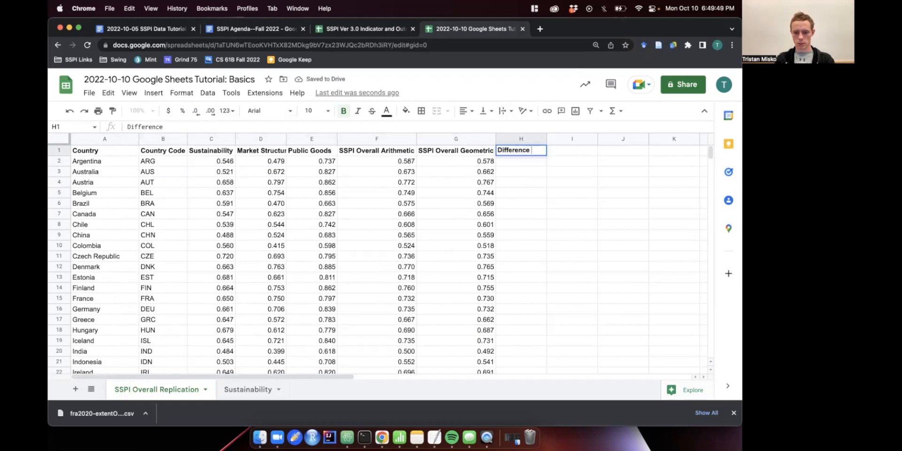
type("in Means")
key("Return")
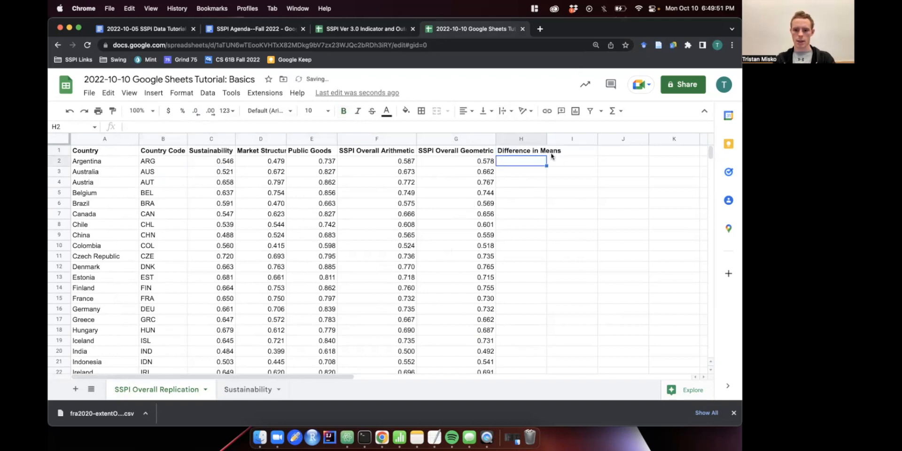
left_click_drag(546, 136, 563, 137)
Step: Subtract the geometric score from the arithmetic one in H2 with =F2-G2 and accept the suggested autofill for the remaining countries
type("=")
left_click(402, 161)
type("-")
left_click(444, 165)
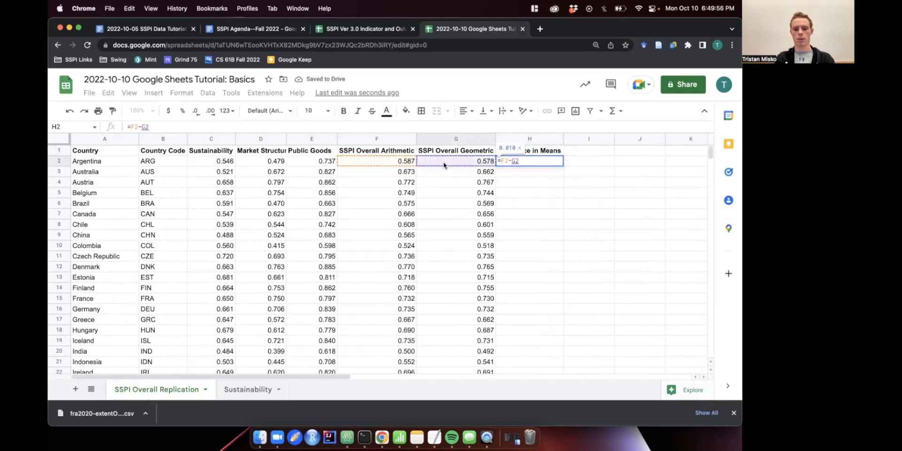
key("Return")
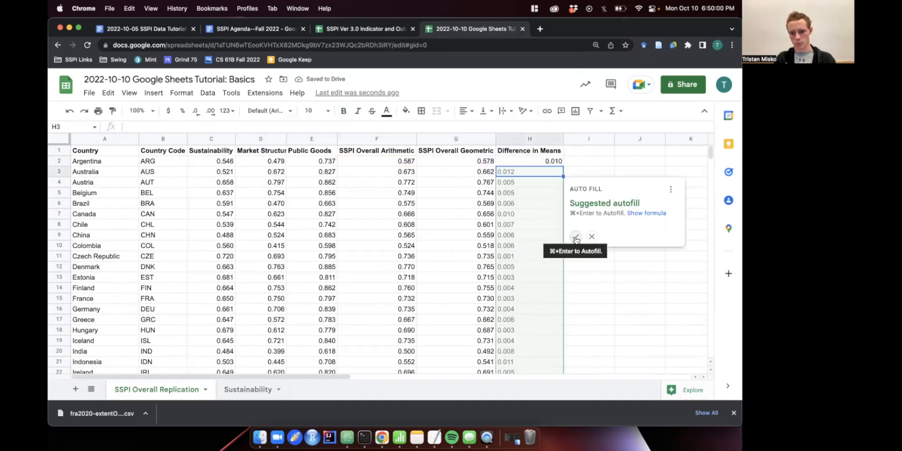
left_click(575, 236)
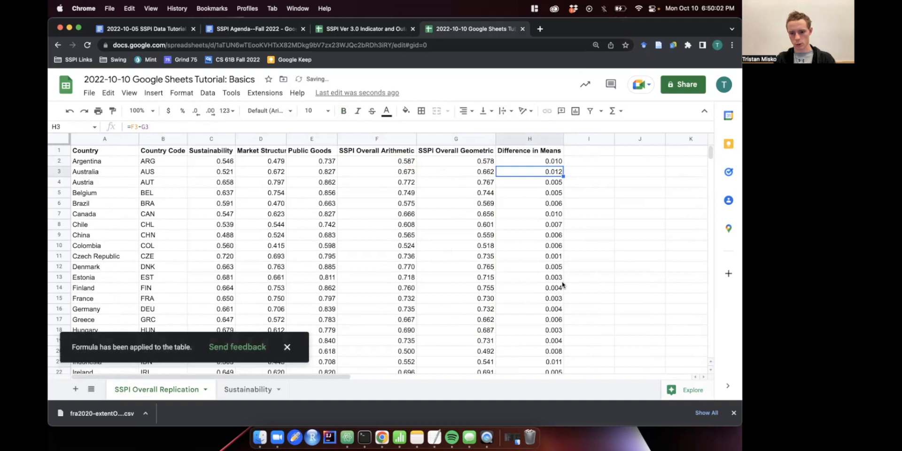
Step: Review the differences between the two means in column H across all countries
scroll(562, 284, "down", 10)
scroll(563, 284, "up", 7)
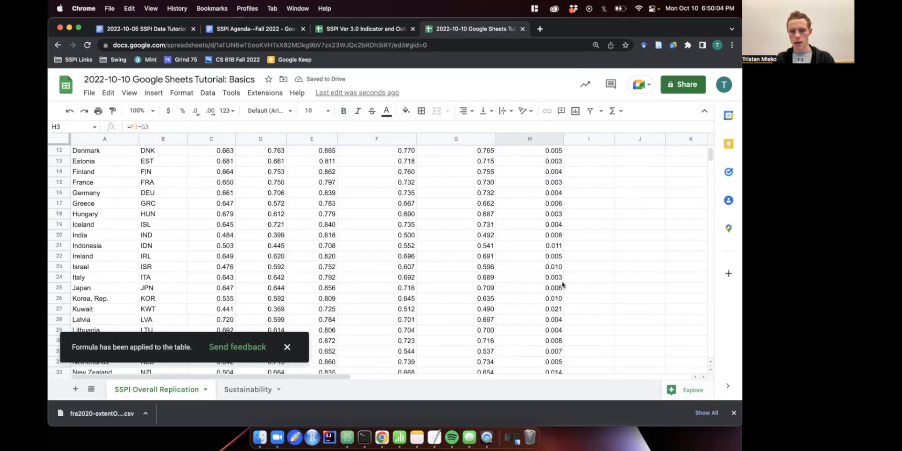
scroll(561, 235, "up", 4)
scroll(560, 164, "down", 10)
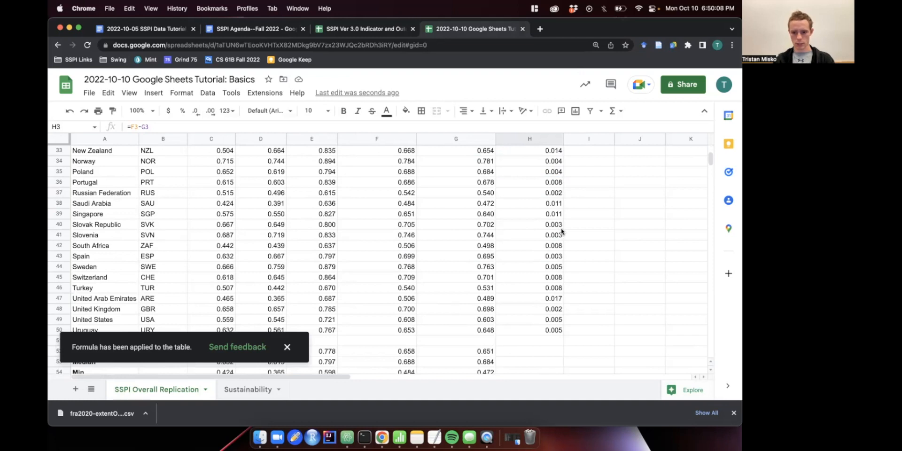
Step: Compare Argentina's arithmetic and geometric overall scores in F2 and G2 with the Difference in Means column
scroll(562, 231, "down", 2)
scroll(561, 231, "up", 12)
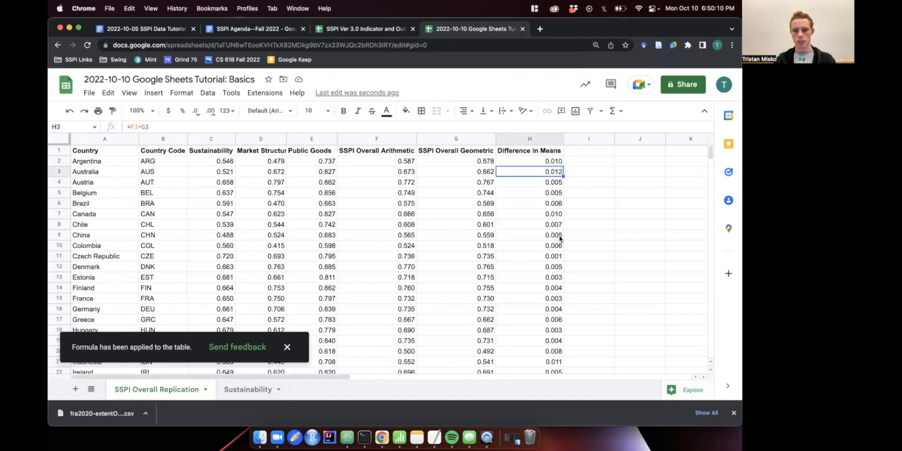
left_click(546, 163)
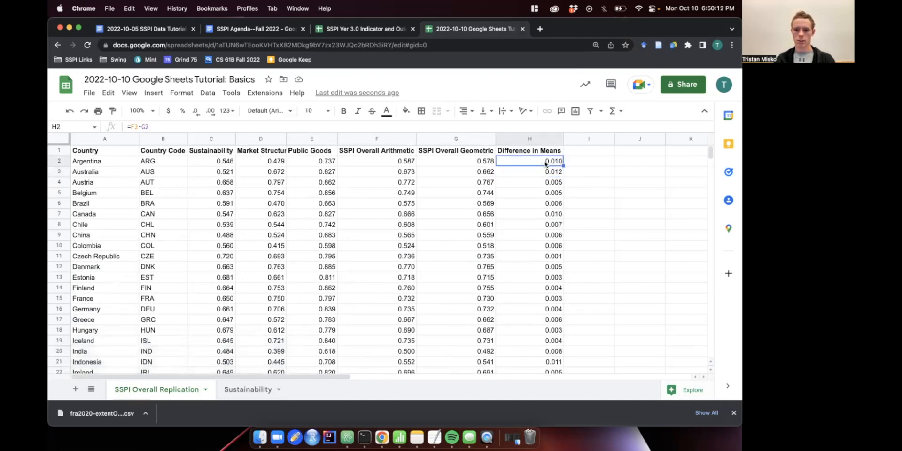
scroll(545, 162, "down", 1)
scroll(529, 162, "up", 1)
left_click(482, 162)
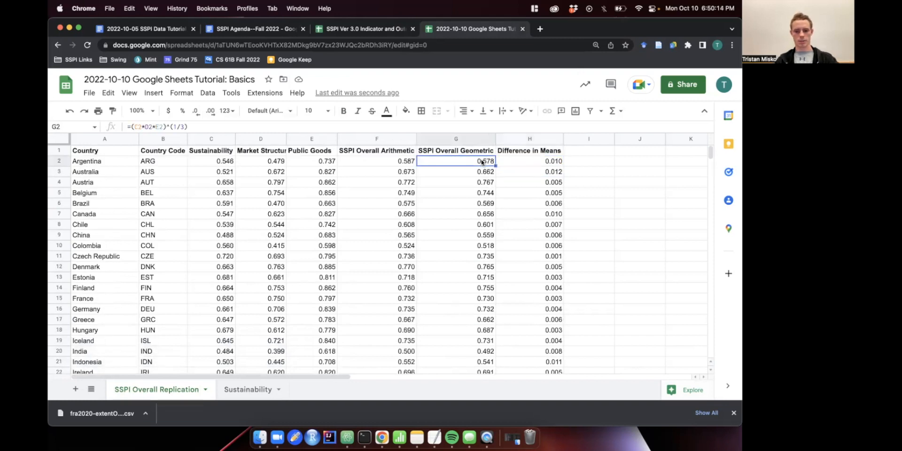
left_click(401, 163)
left_click(549, 154)
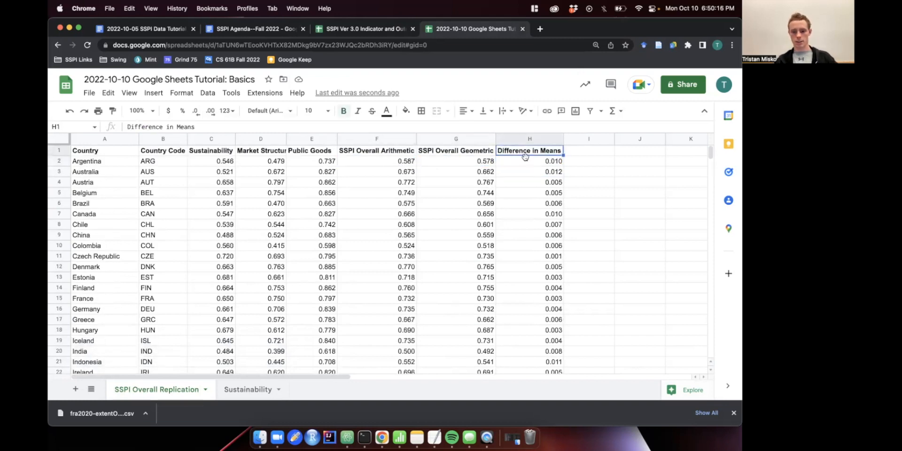
left_click(407, 164)
left_click(466, 163)
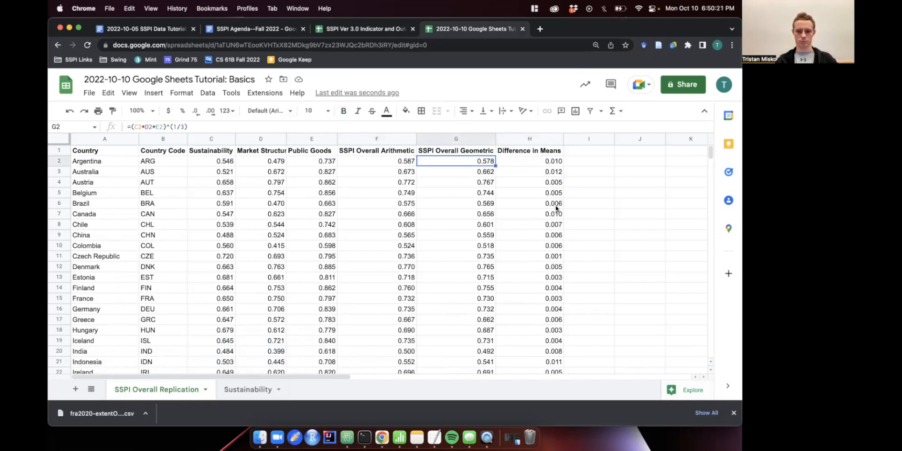
scroll(542, 197, "down", 2)
scroll(545, 205, "up", 2)
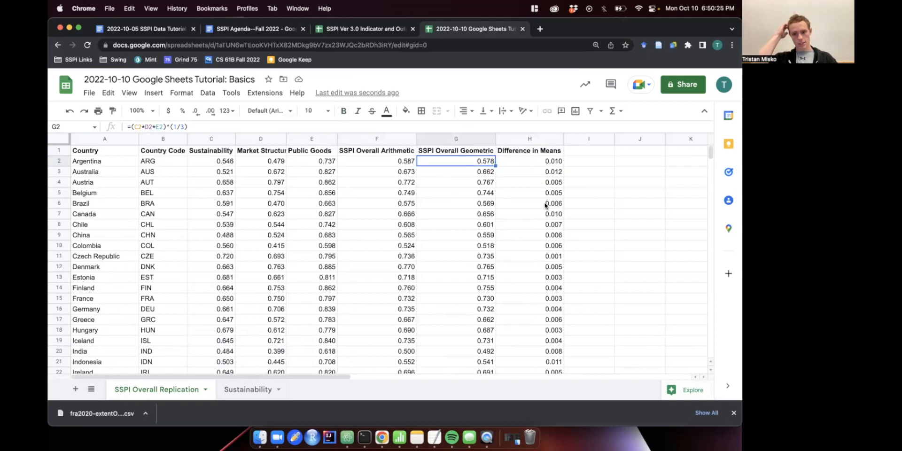
Step: Check the difference formulas in H2 and H45 against the two overall score columns they subtract
left_click(547, 161)
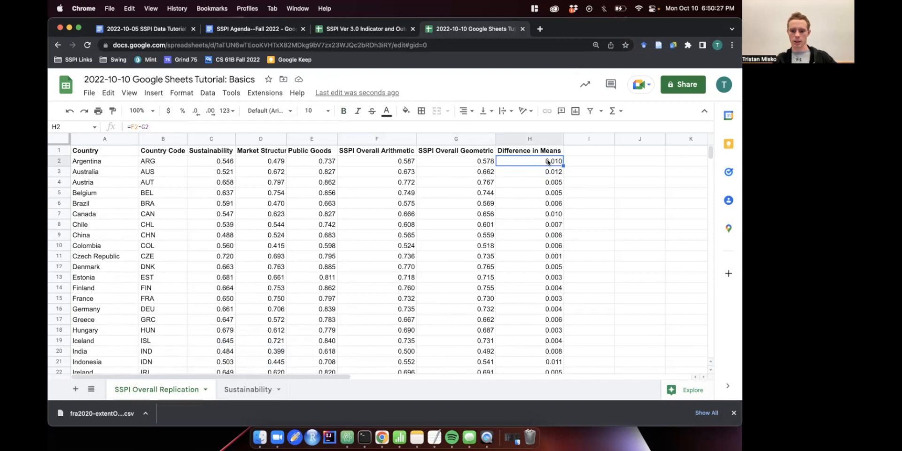
scroll(553, 185, "down", 10)
left_click(533, 257)
scroll(533, 257, "up", 10)
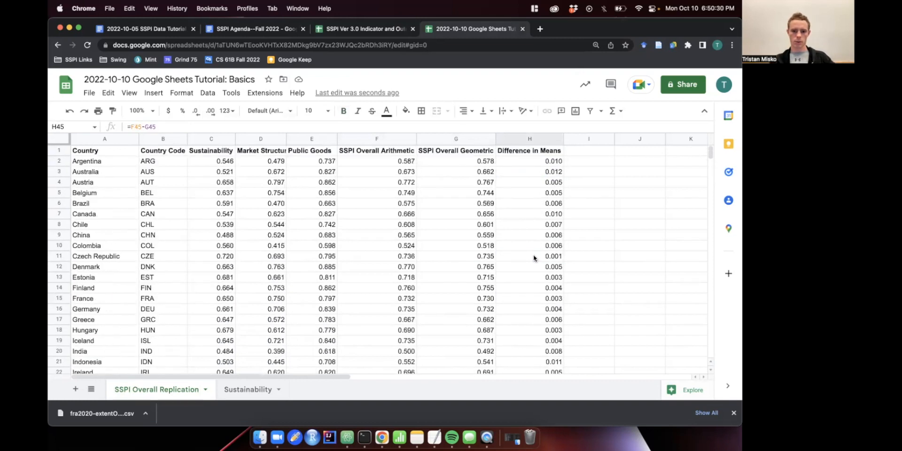
left_click(392, 160)
left_click(454, 164)
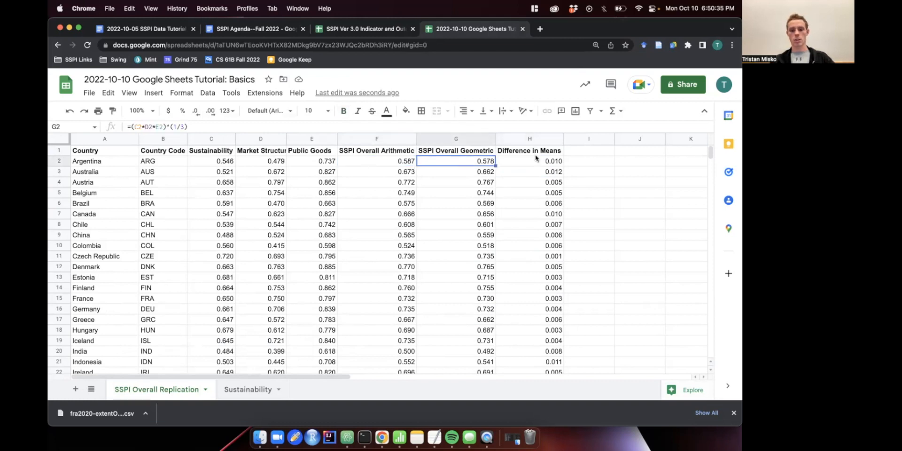
left_click(592, 163)
scroll(594, 166, "down", 1)
scroll(593, 166, "up", 1)
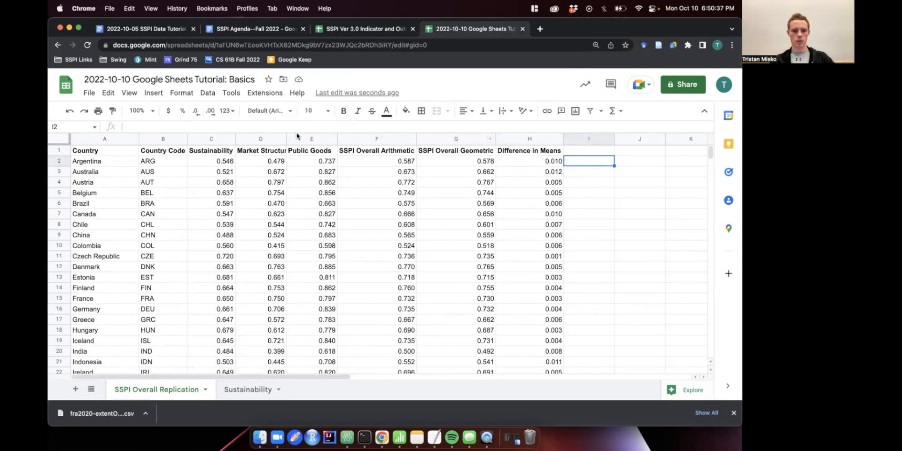
Step: Trace Greece's difference in H17 across its row to the country name and up to its column header
left_click(130, 94)
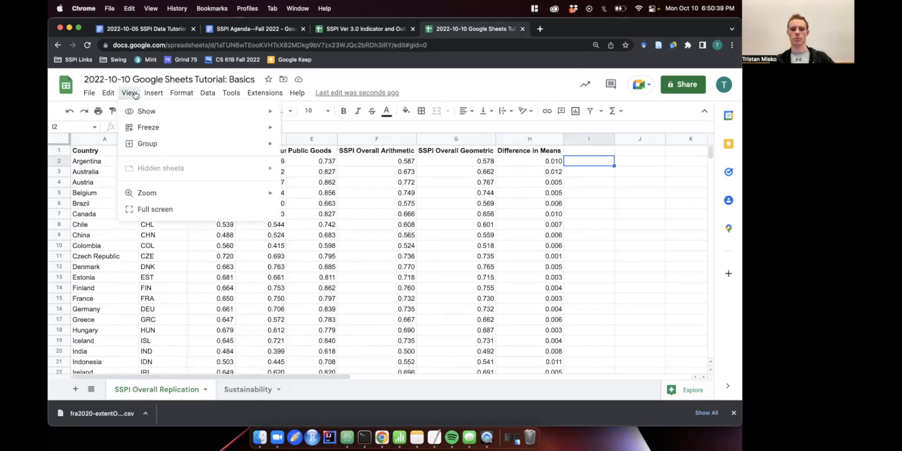
left_click(465, 224)
left_click(560, 319)
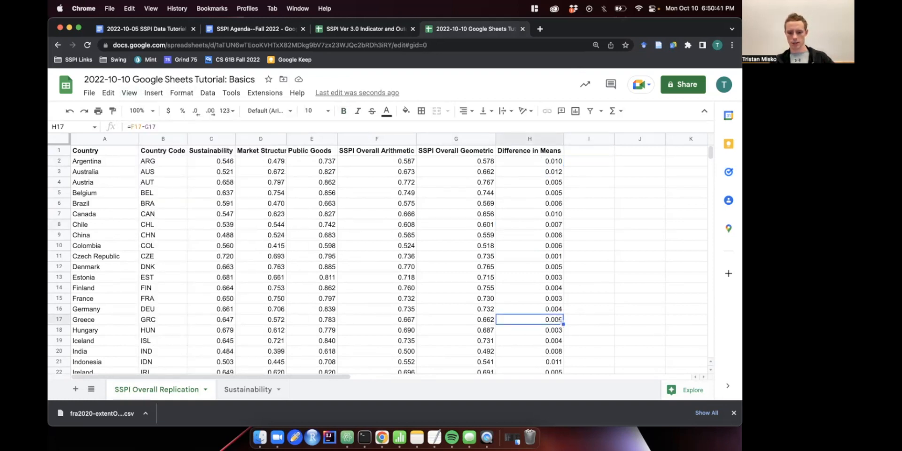
scroll(554, 321, "down", 3)
scroll(540, 318, "up", 3)
left_click_drag(532, 324, 85, 321)
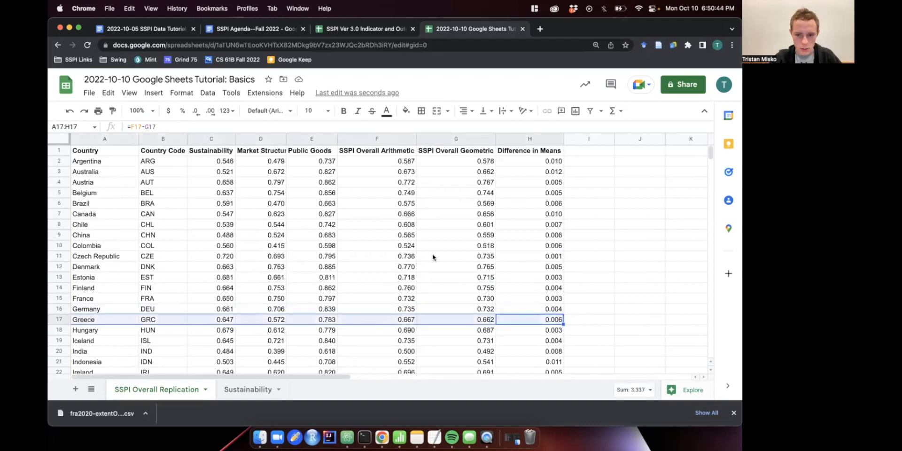
left_click(526, 149)
left_click(559, 320)
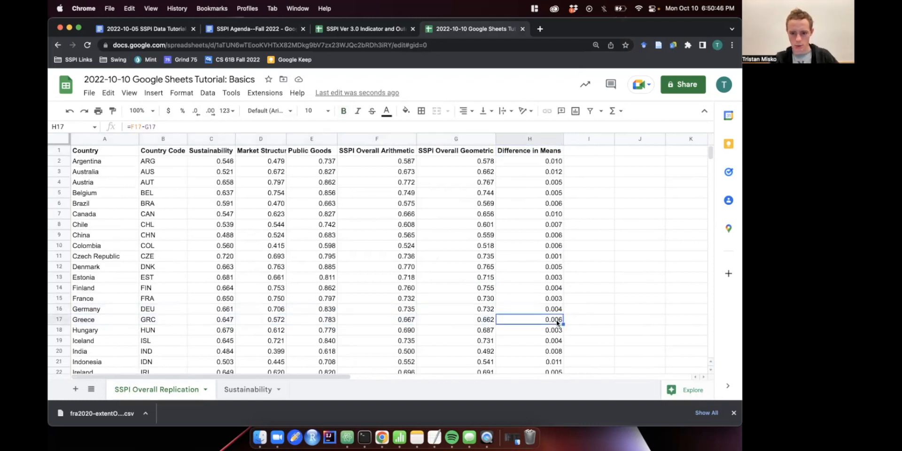
Step: Freeze the header row of the SSPI Overall Replication sheet
left_click(136, 95)
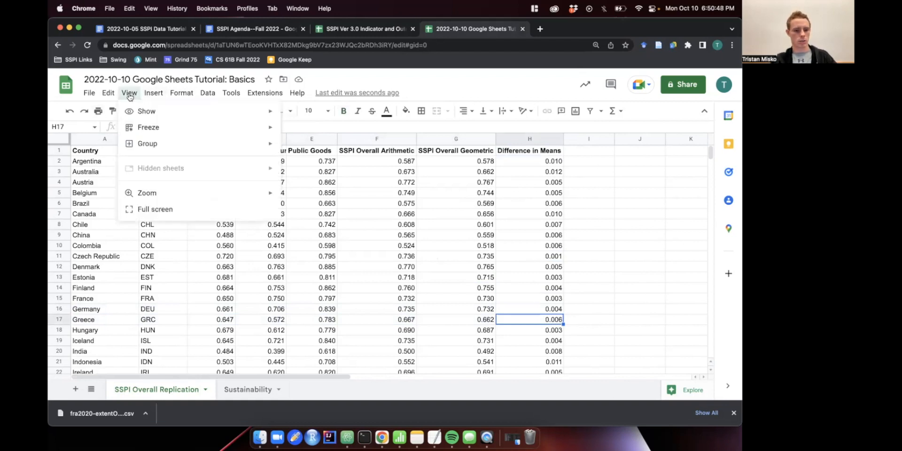
mouse_move(157, 130)
left_click(129, 92)
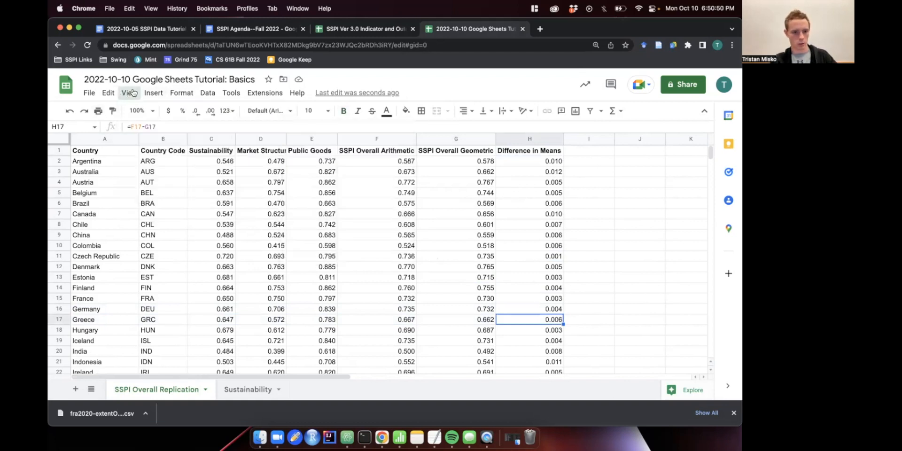
left_click(129, 92)
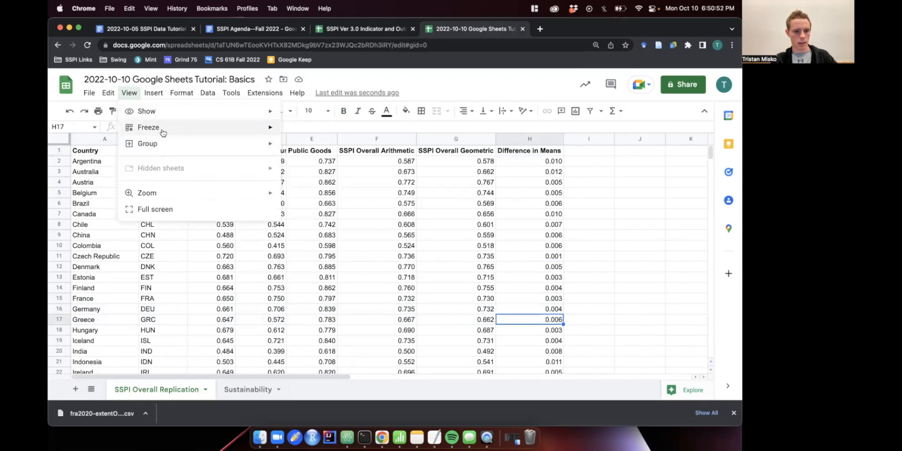
mouse_move(160, 129)
left_click(337, 150)
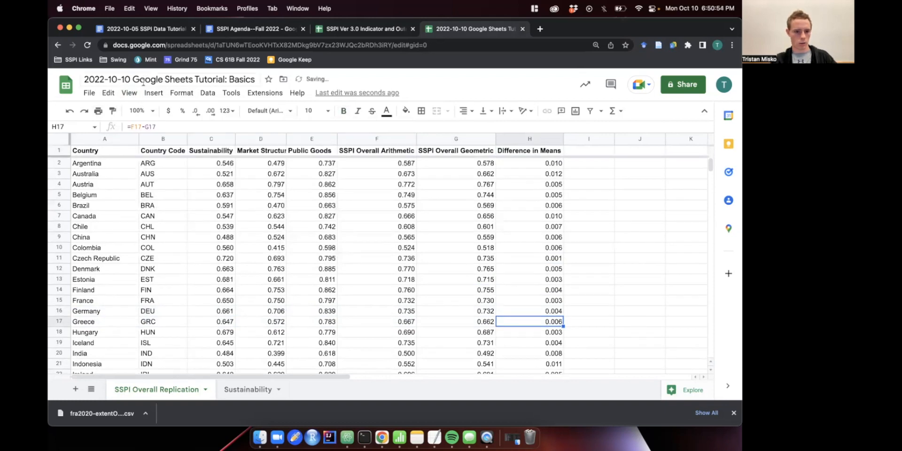
Step: Freeze the first two columns, Country and Country Code
left_click(153, 93)
mouse_move(129, 92)
mouse_move(136, 126)
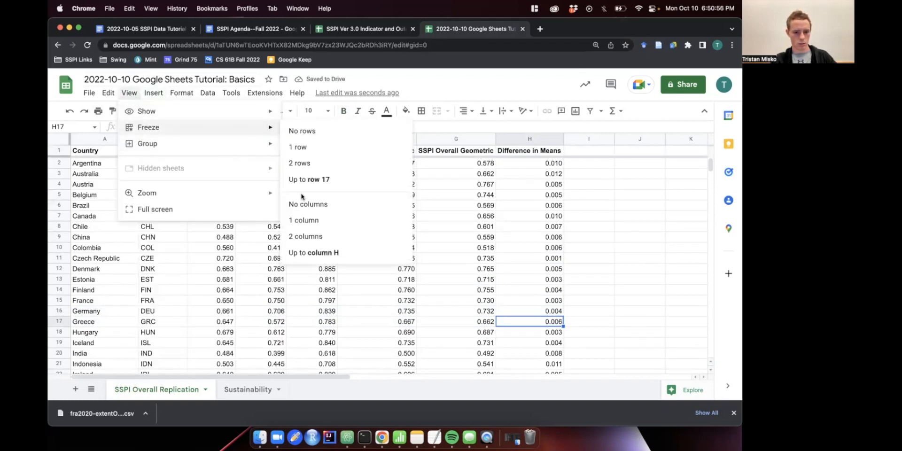
left_click(305, 235)
Step: Examine how the frozen header row and the Country and Country Code columns behave across the sheet's full width and length
scroll(296, 298, "right", 4)
scroll(296, 298, "down", 5)
scroll(296, 298, "right", 1)
scroll(296, 298, "down", 2)
scroll(296, 298, "up", 1)
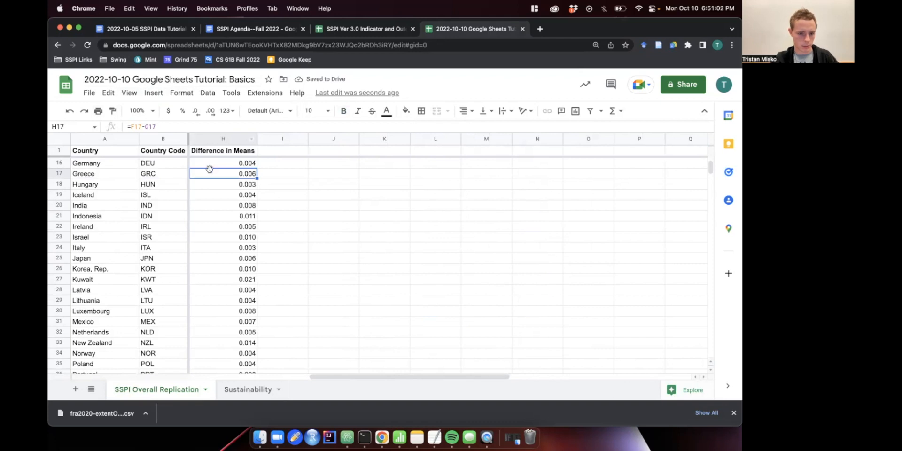
scroll(281, 252, "left", 3)
scroll(280, 252, "right", 3)
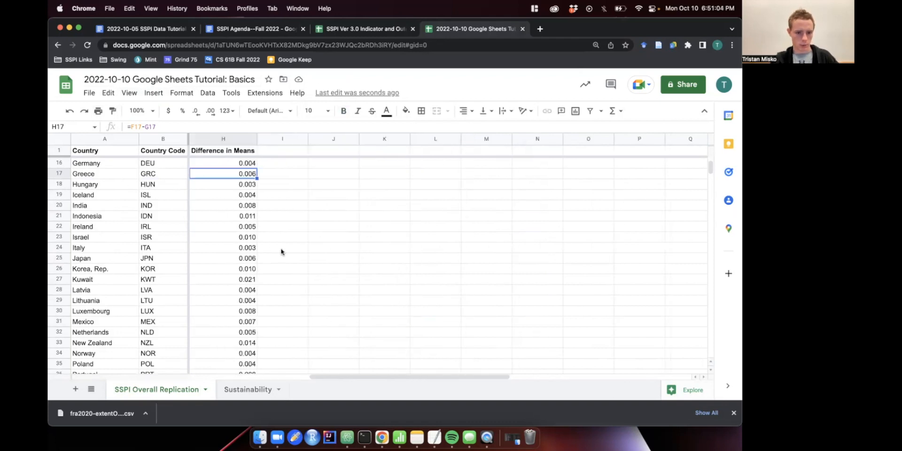
left_click(164, 138)
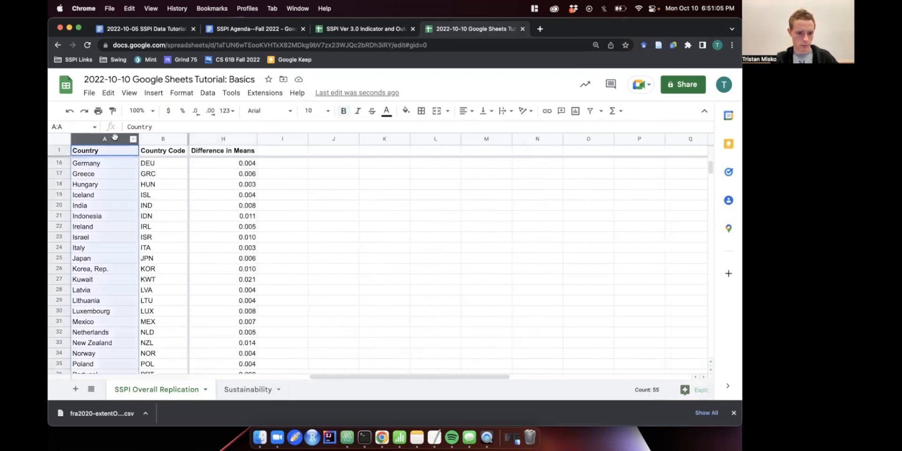
left_click(60, 150)
scroll(238, 228, "left", 5)
scroll(238, 227, "up", 5)
scroll(238, 228, "right", 1)
scroll(239, 227, "left", 1)
scroll(238, 228, "down", 10)
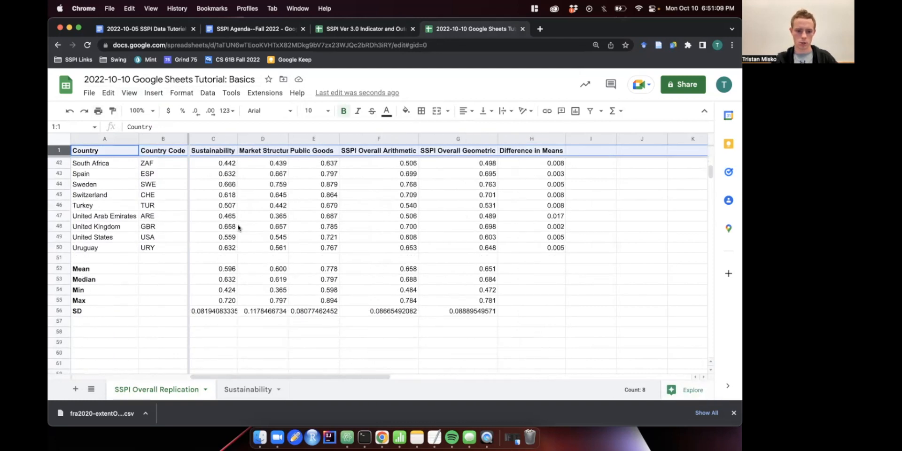
scroll(237, 227, "down", 2)
scroll(507, 233, "up", 12)
Step: Extend the Mean, Median, Min, Max and SD formulas from G52:G56 into the Difference in Means column, H52:H56
scroll(597, 248, "down", 14)
left_click_drag(488, 247, 488, 279)
left_click_drag(489, 309, 543, 296)
Step: Examine the mean, minimum and maximum formulas in H52, H54 and H55, including the range the maximum covers
left_click(542, 248)
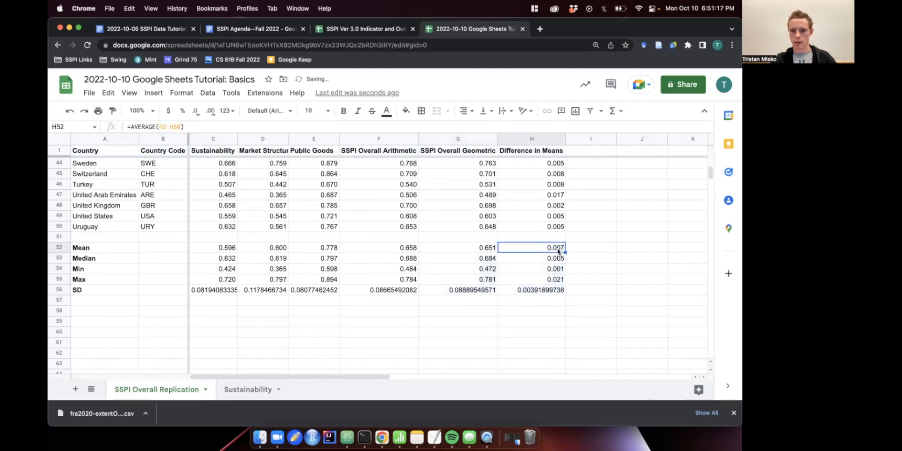
left_click(562, 272)
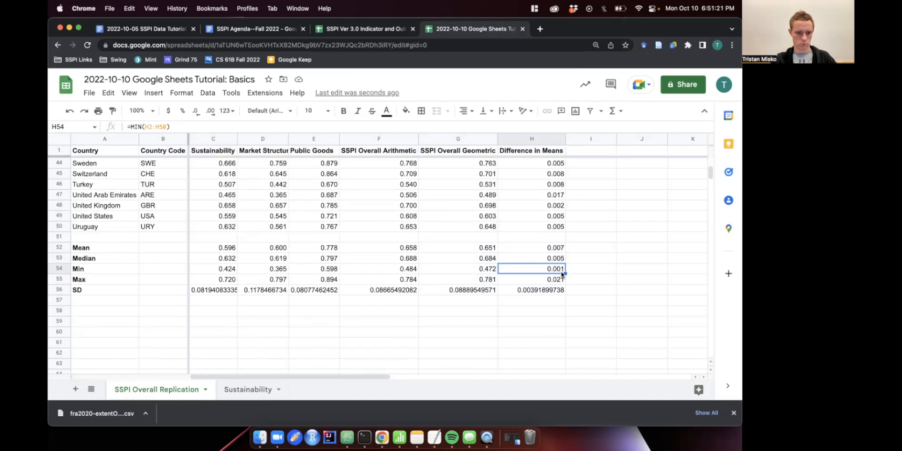
left_click(555, 282)
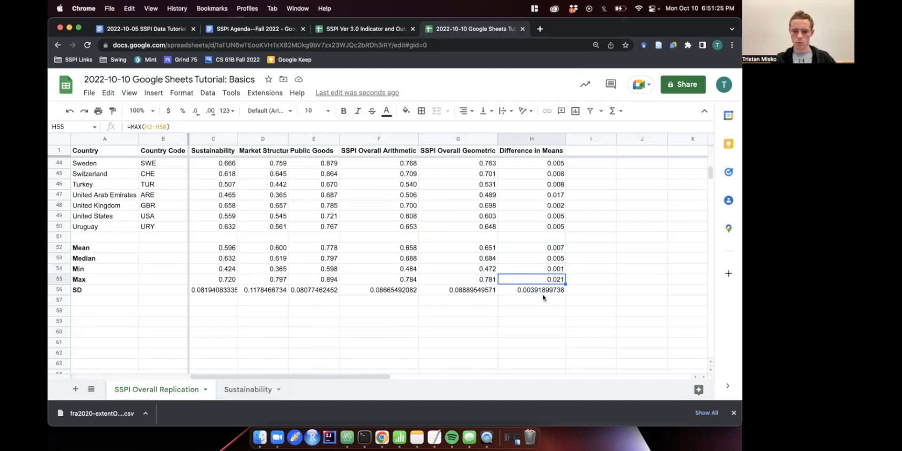
scroll(624, 215, "up", 10)
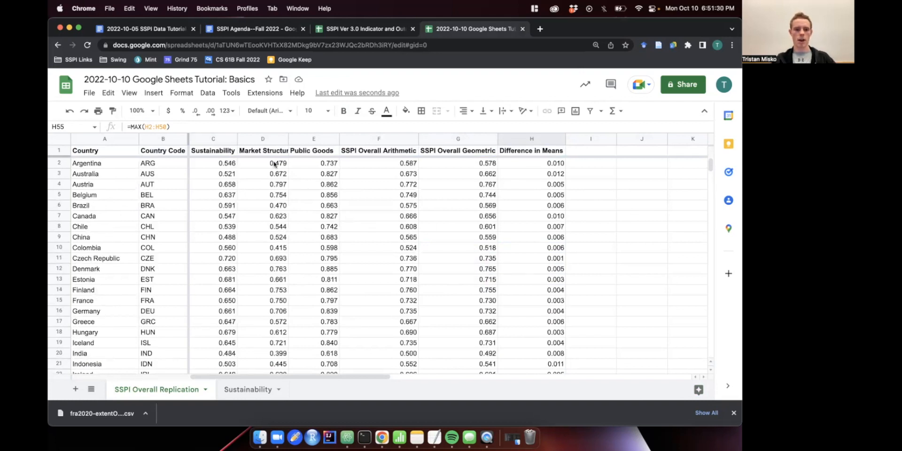
left_click_drag(185, 126, 98, 126)
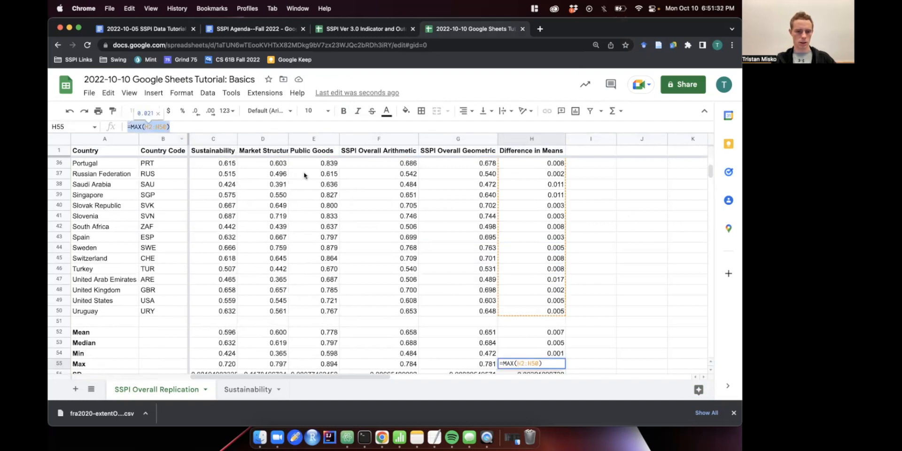
left_click(200, 125)
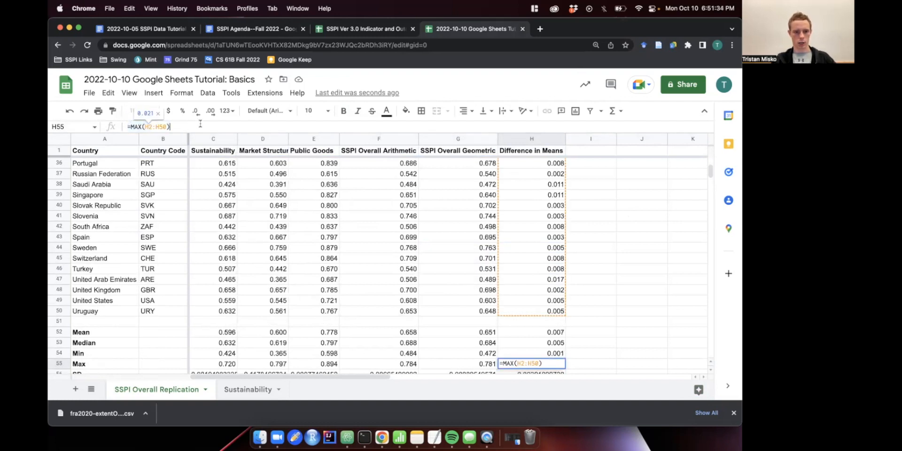
key("Return")
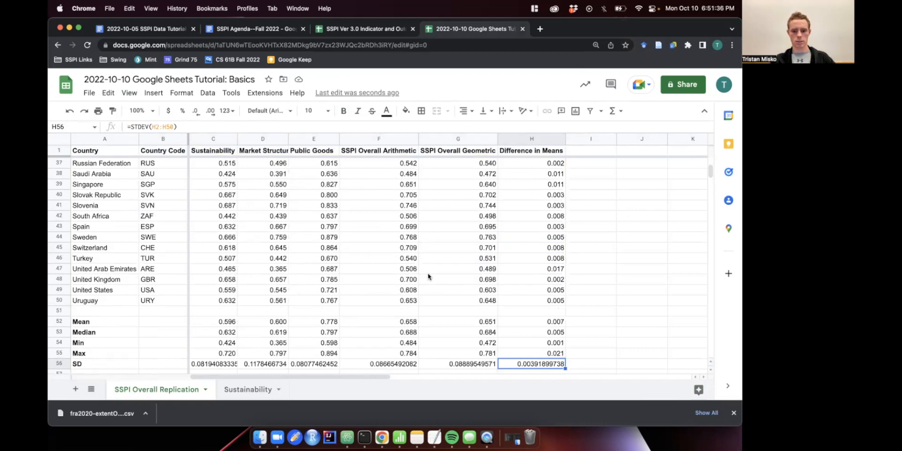
scroll(441, 252, "up", 10)
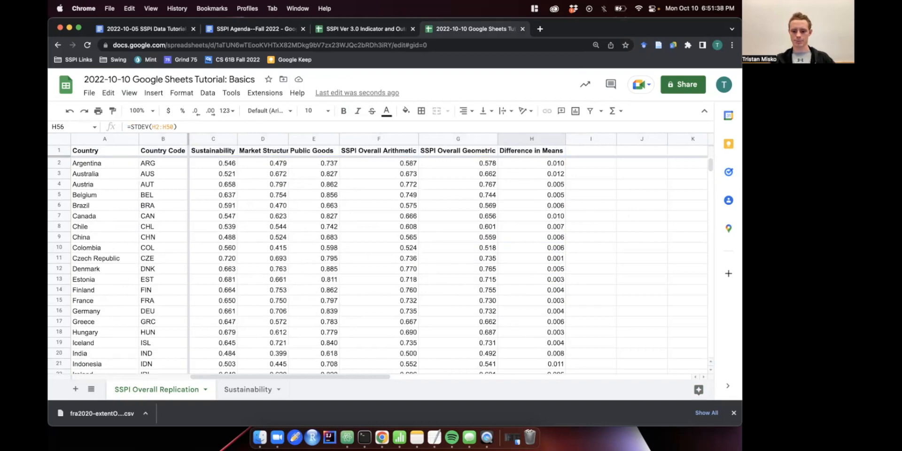